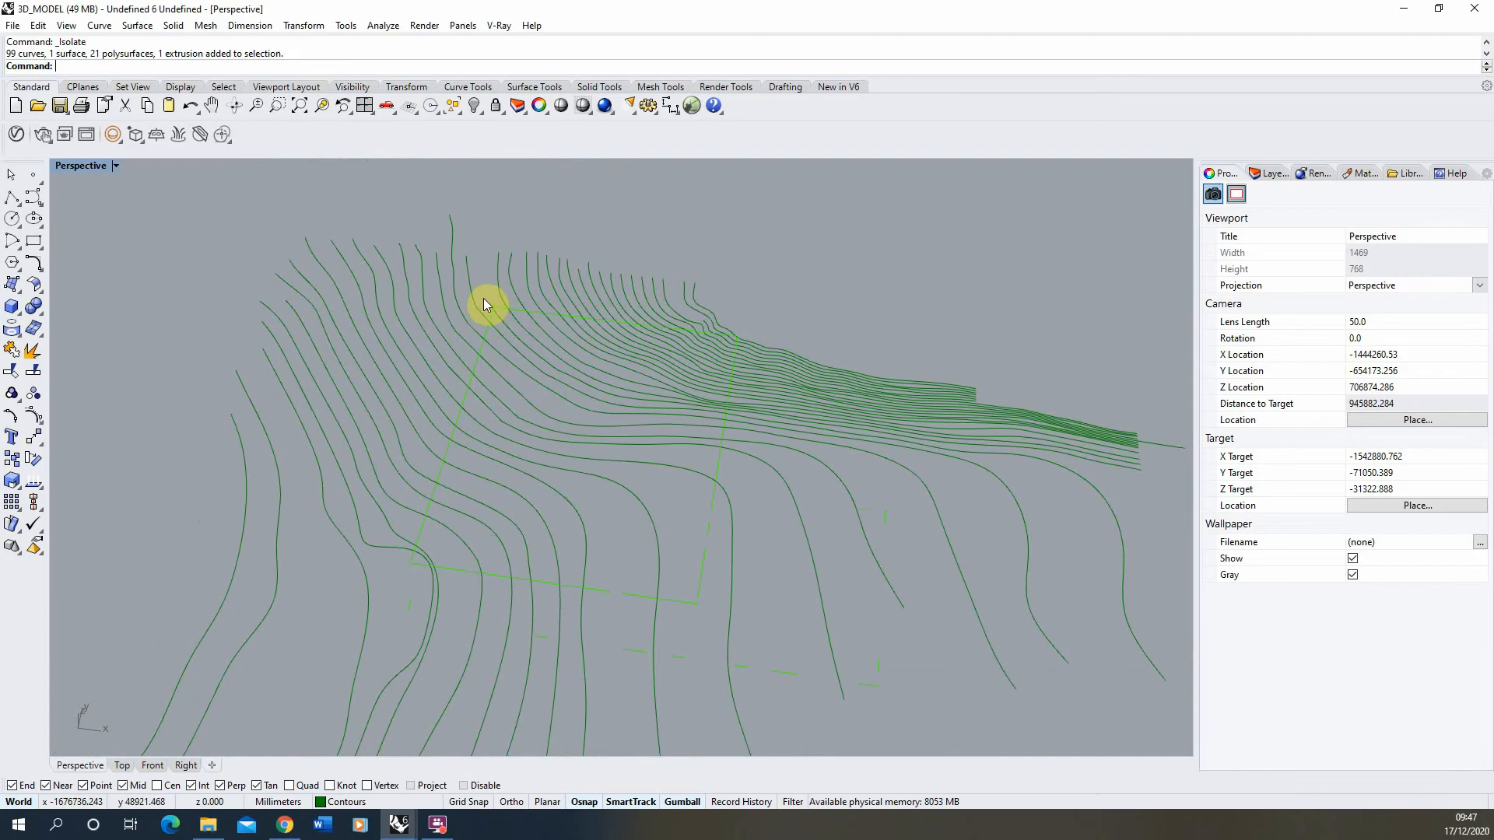
Inspect the flat contours and select them all without the boundary rectangle to check how many there are, then clear the selection.
right_click_drag(543, 414, 527, 361)
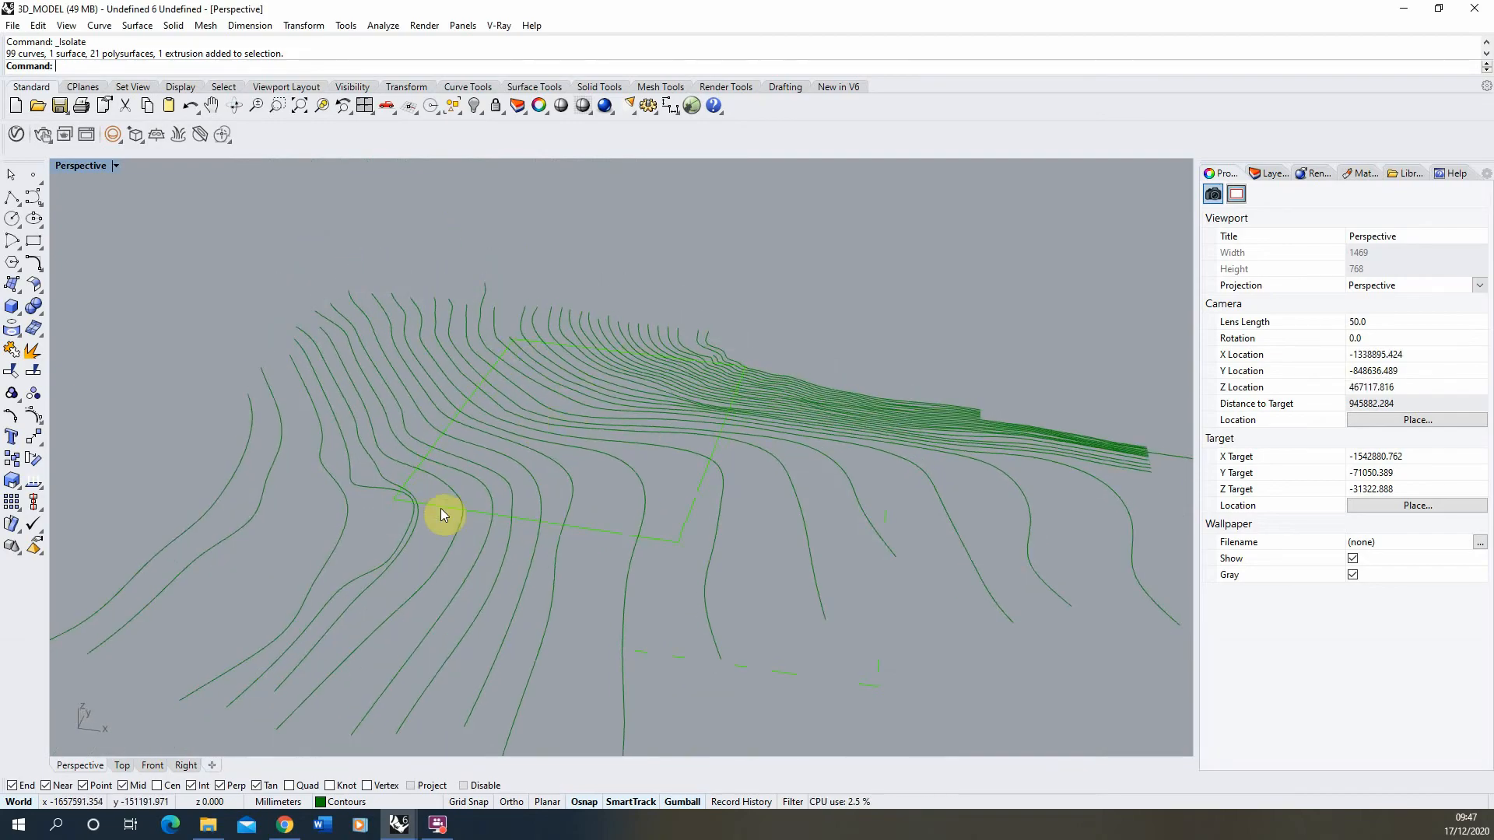
scroll(441, 514, "up", 3)
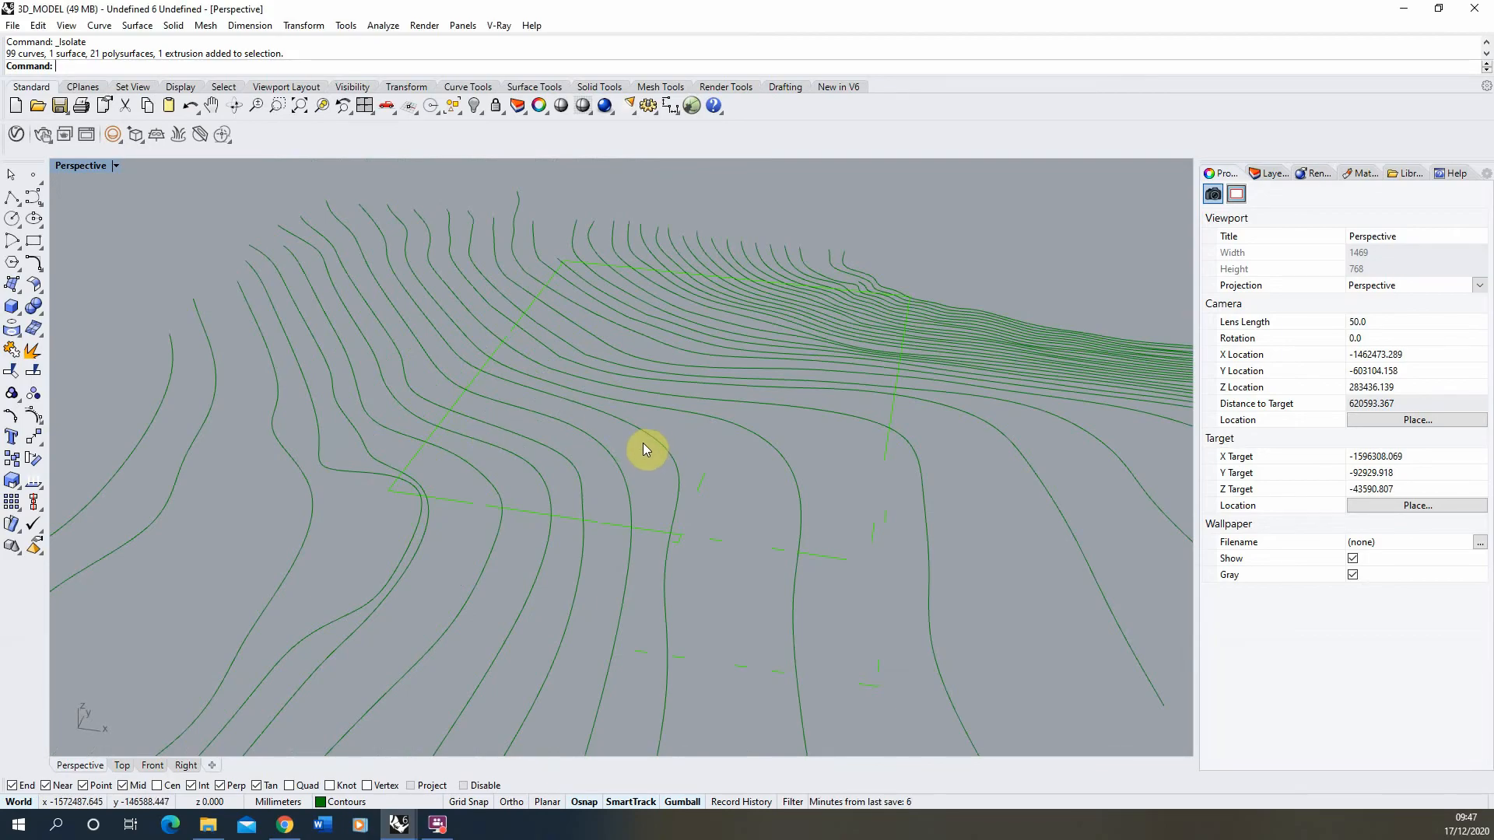
right_click_drag(623, 453, 647, 434)
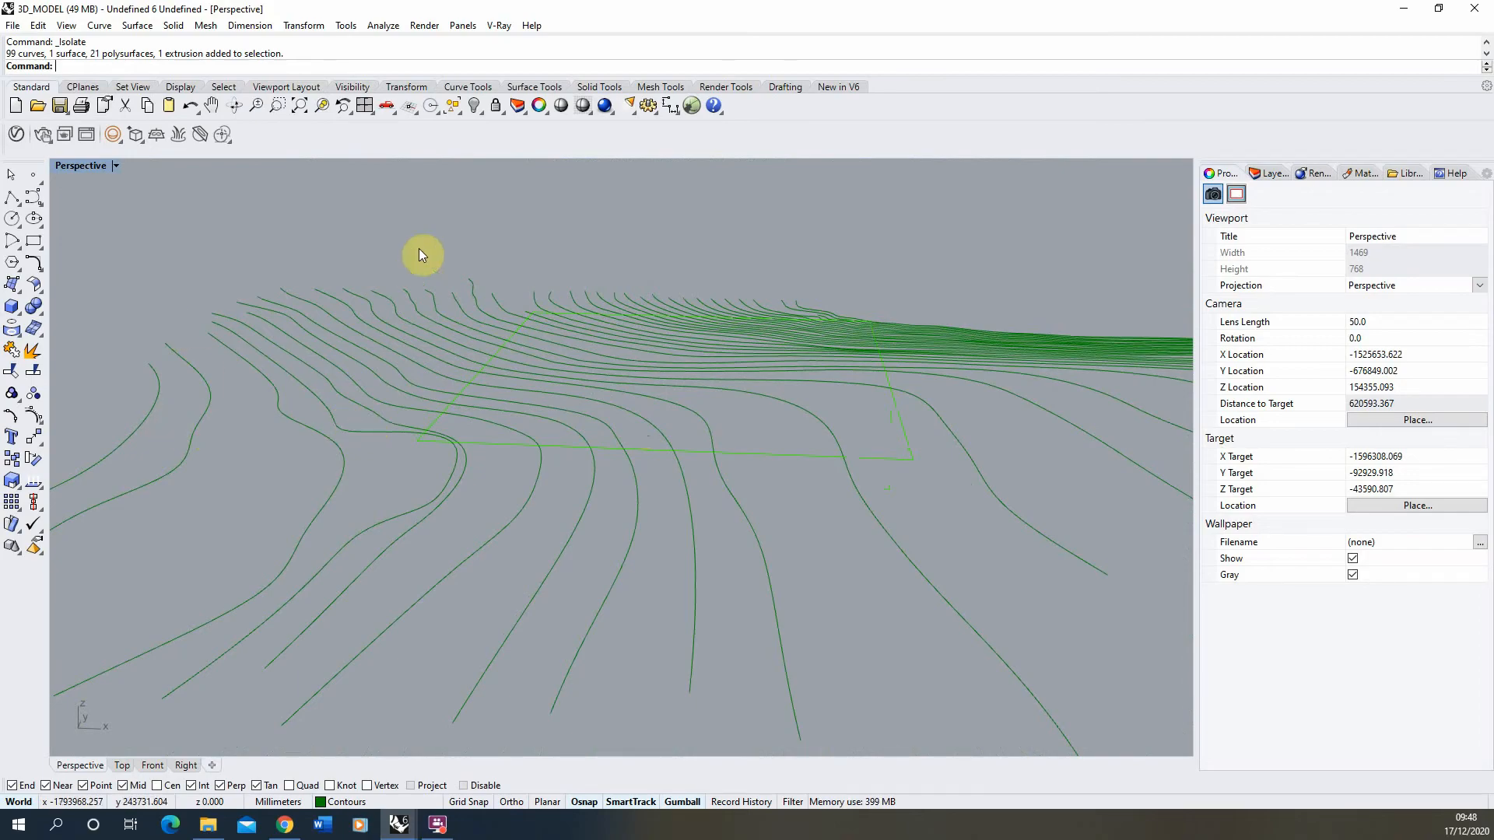
right_click_drag(437, 353, 391, 465)
scroll(391, 465, "down", 6)
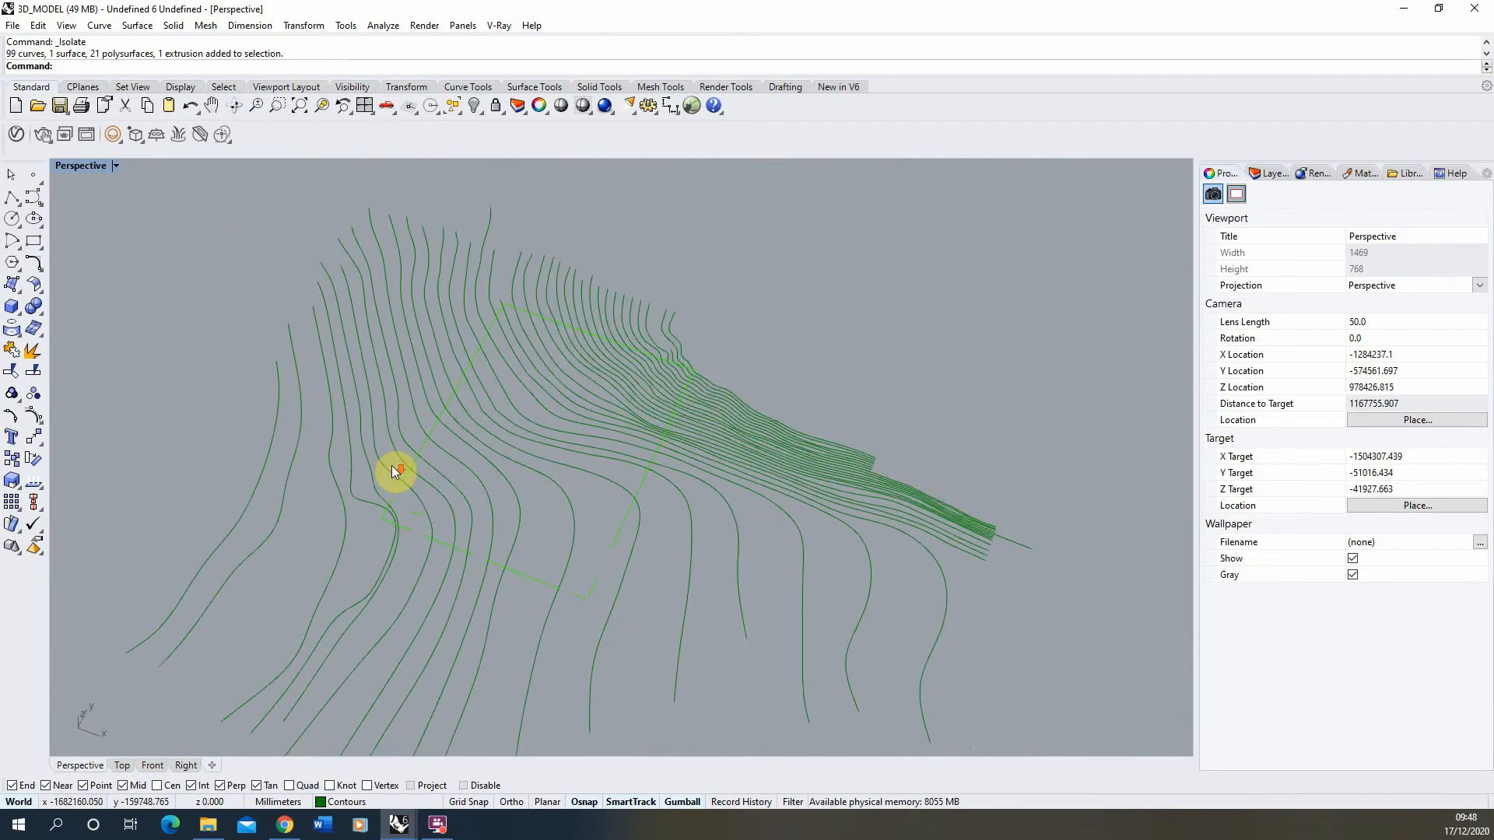
left_click_drag(718, 268, 255, 575)
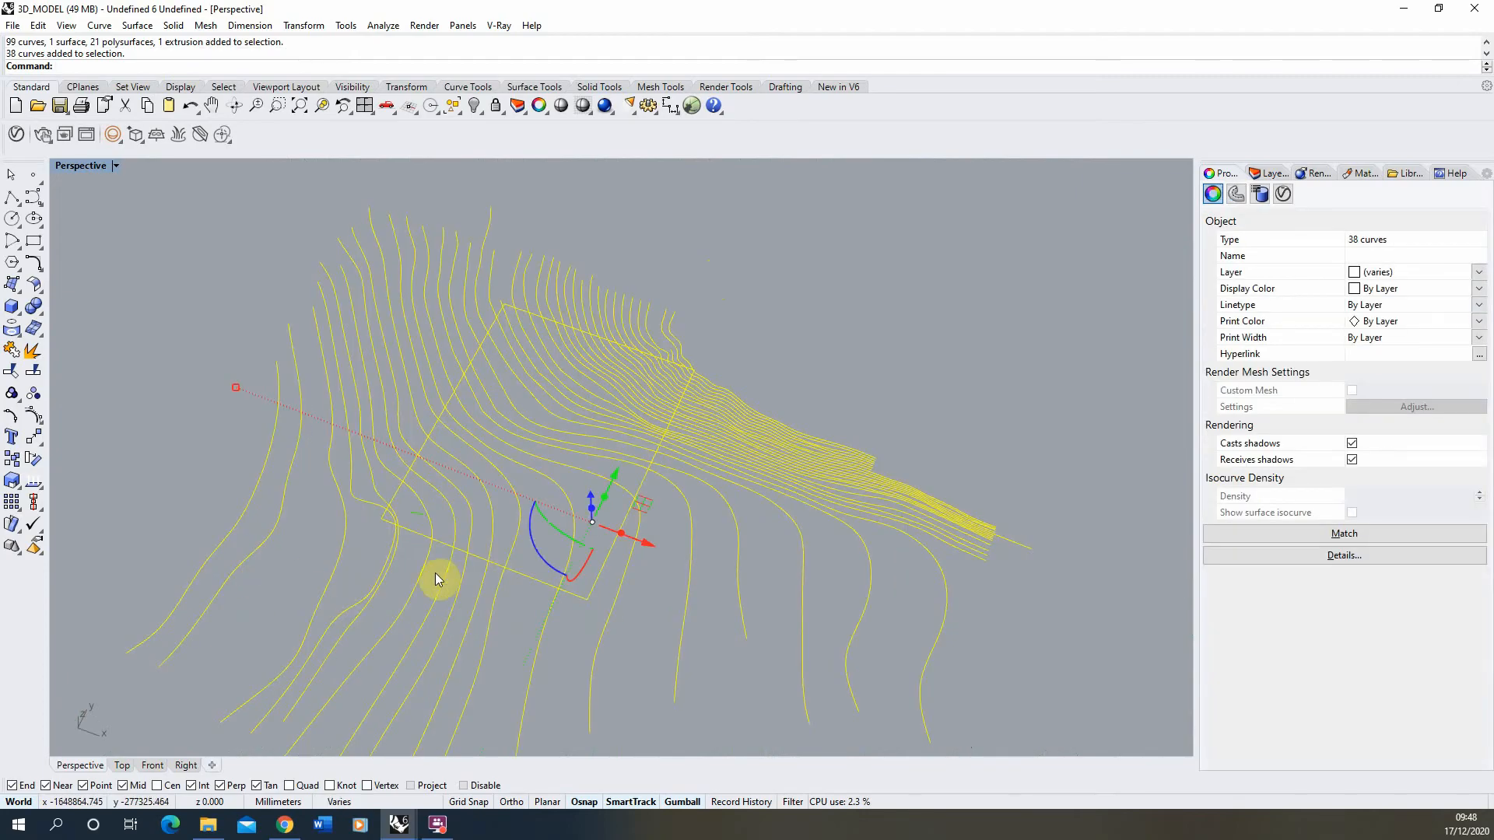
left_click(518, 574, "ctrl")
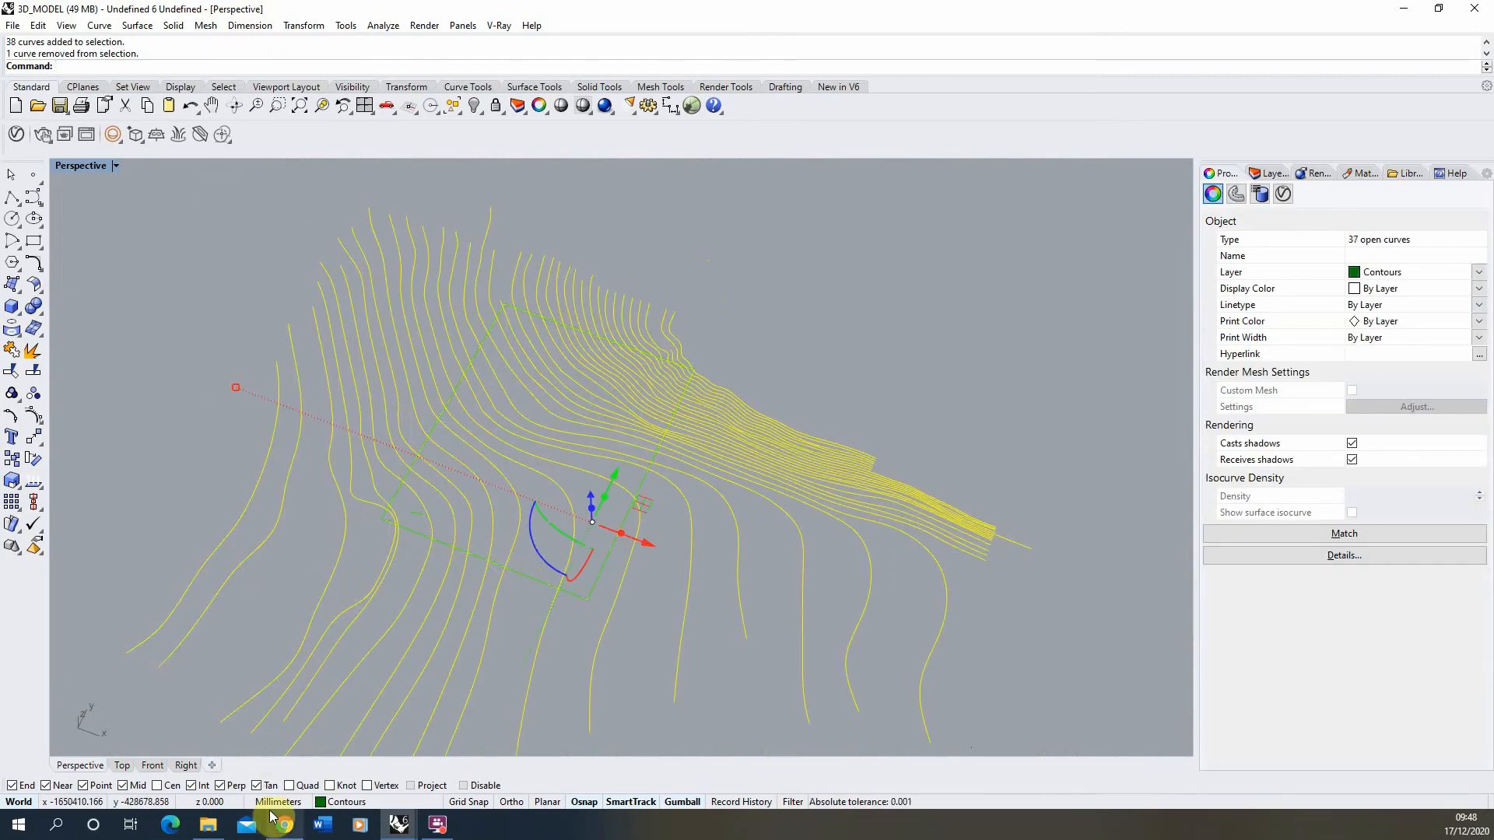
right_click_drag(307, 585, 325, 541)
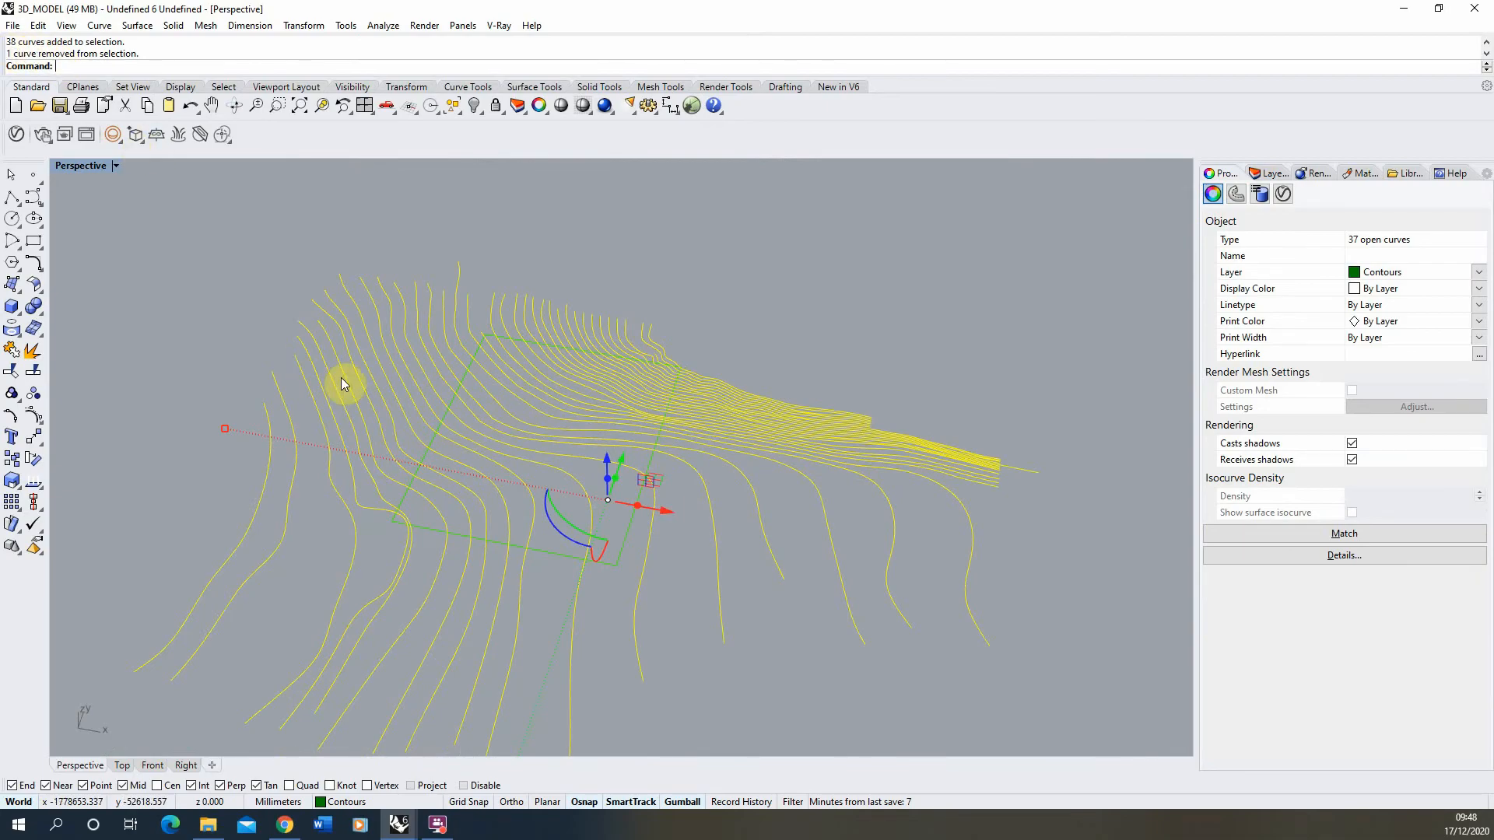
right_click_drag(347, 383, 357, 343)
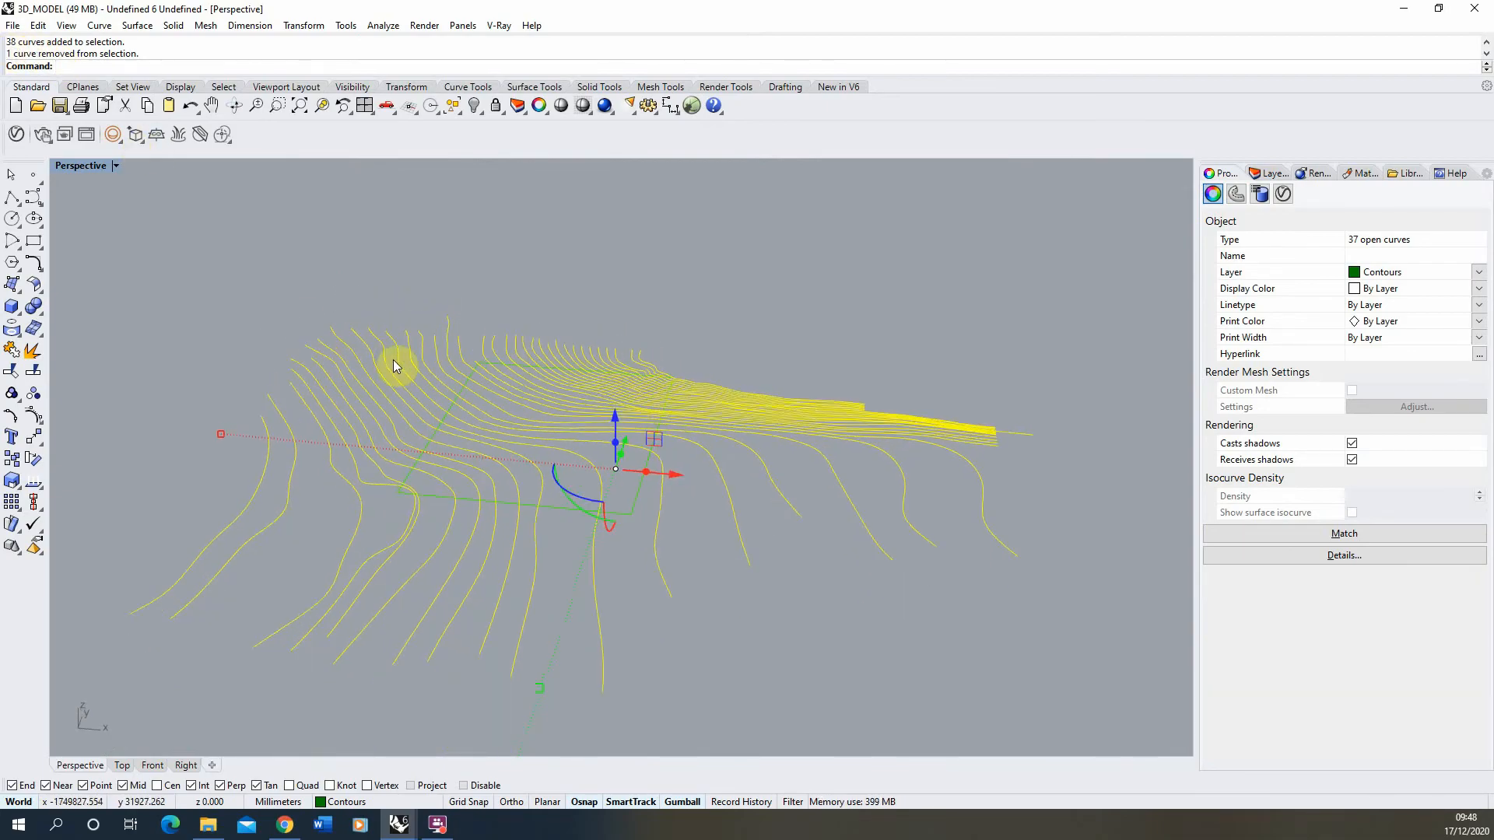
key("Escape")
Copy the closed boundary rectangle vertically upward by 38000 mm, using the Vertical=Yes option from its front corner.
scroll(424, 466, "up", 3)
left_click(429, 534)
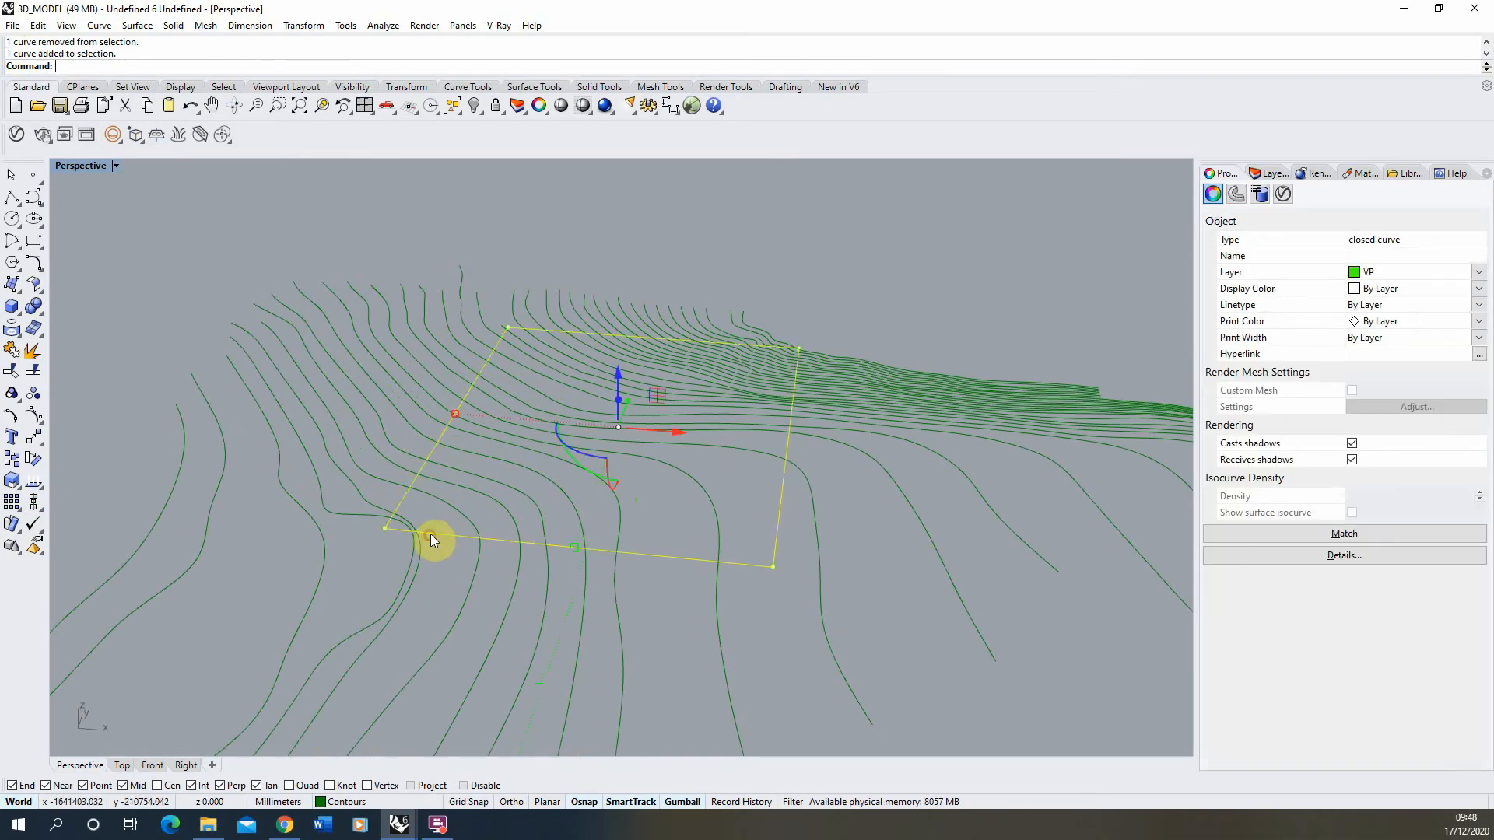
left_click(33, 459)
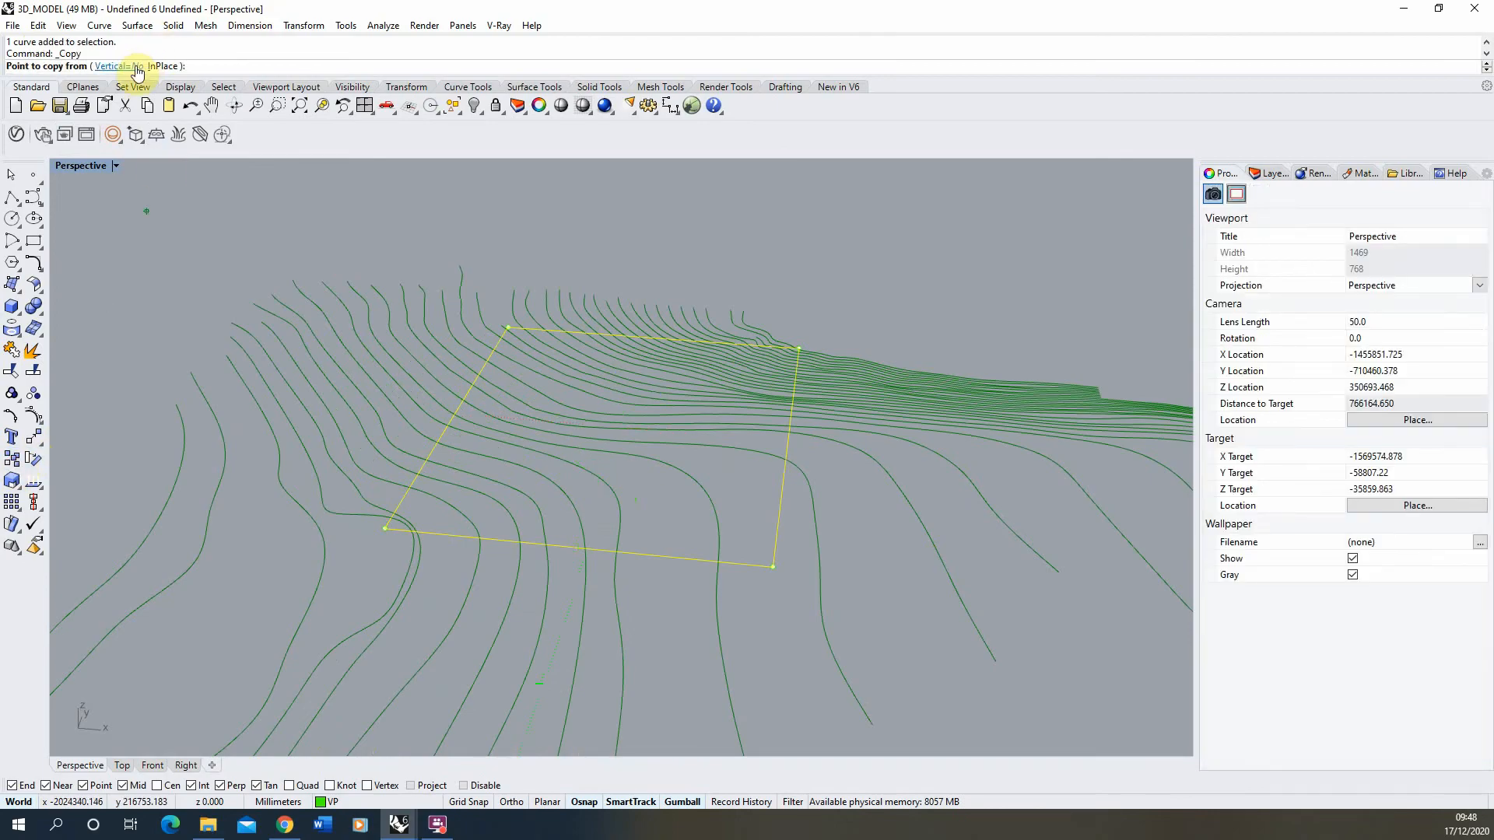
left_click(116, 66)
scroll(353, 478, "up", 4)
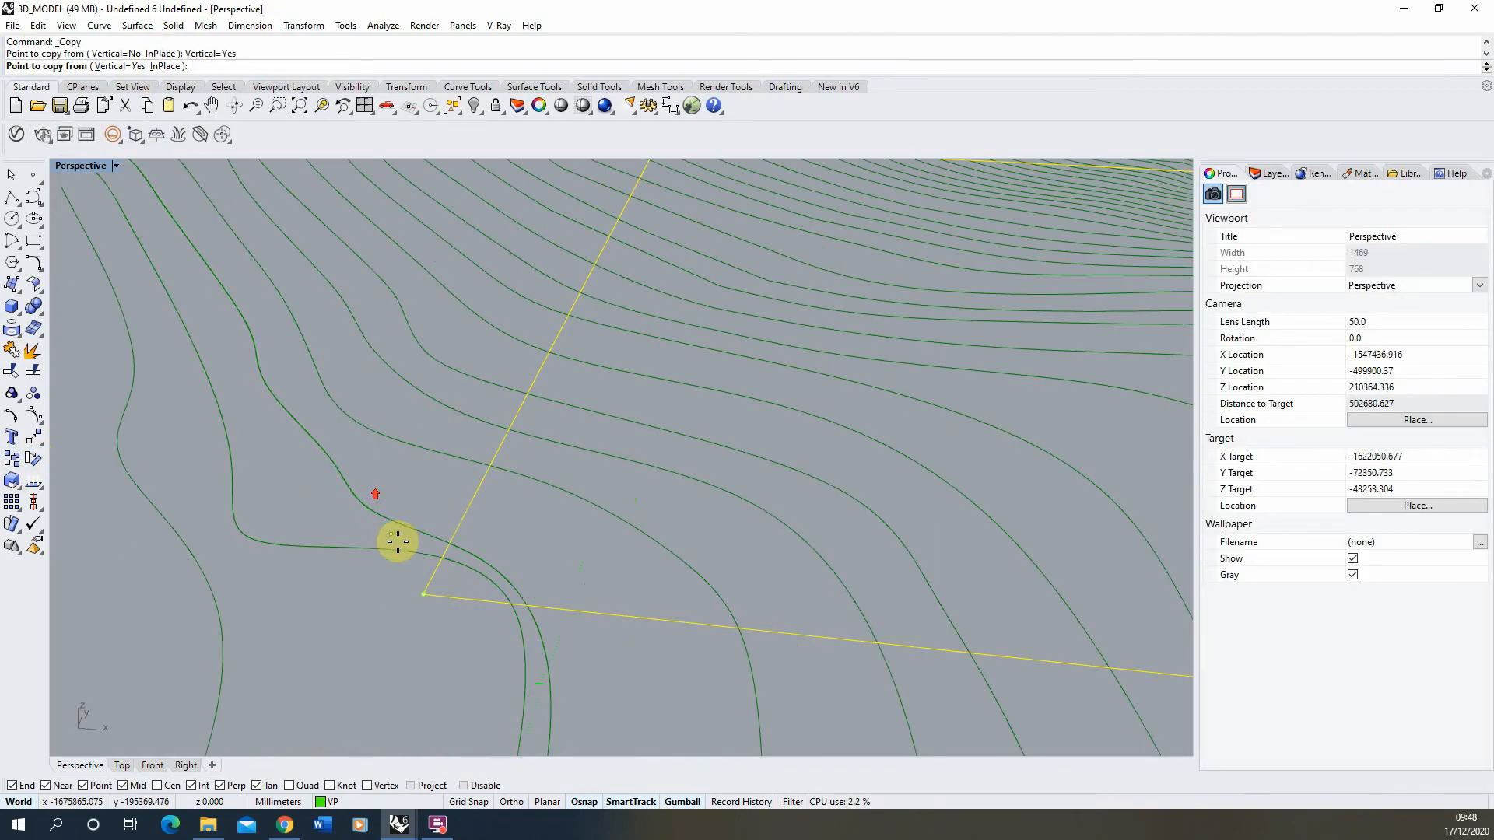
left_click(428, 596)
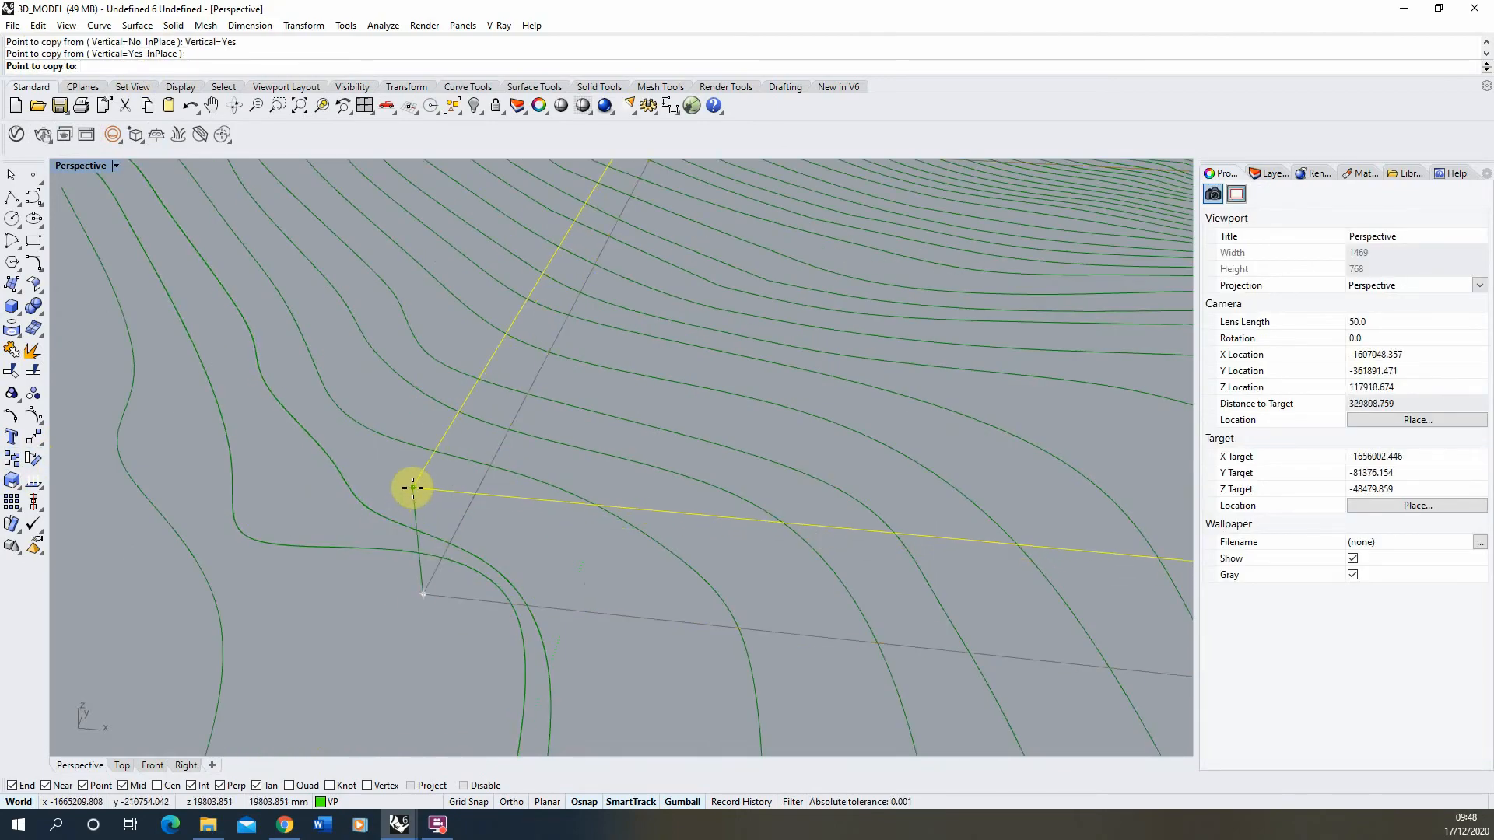
type("3")
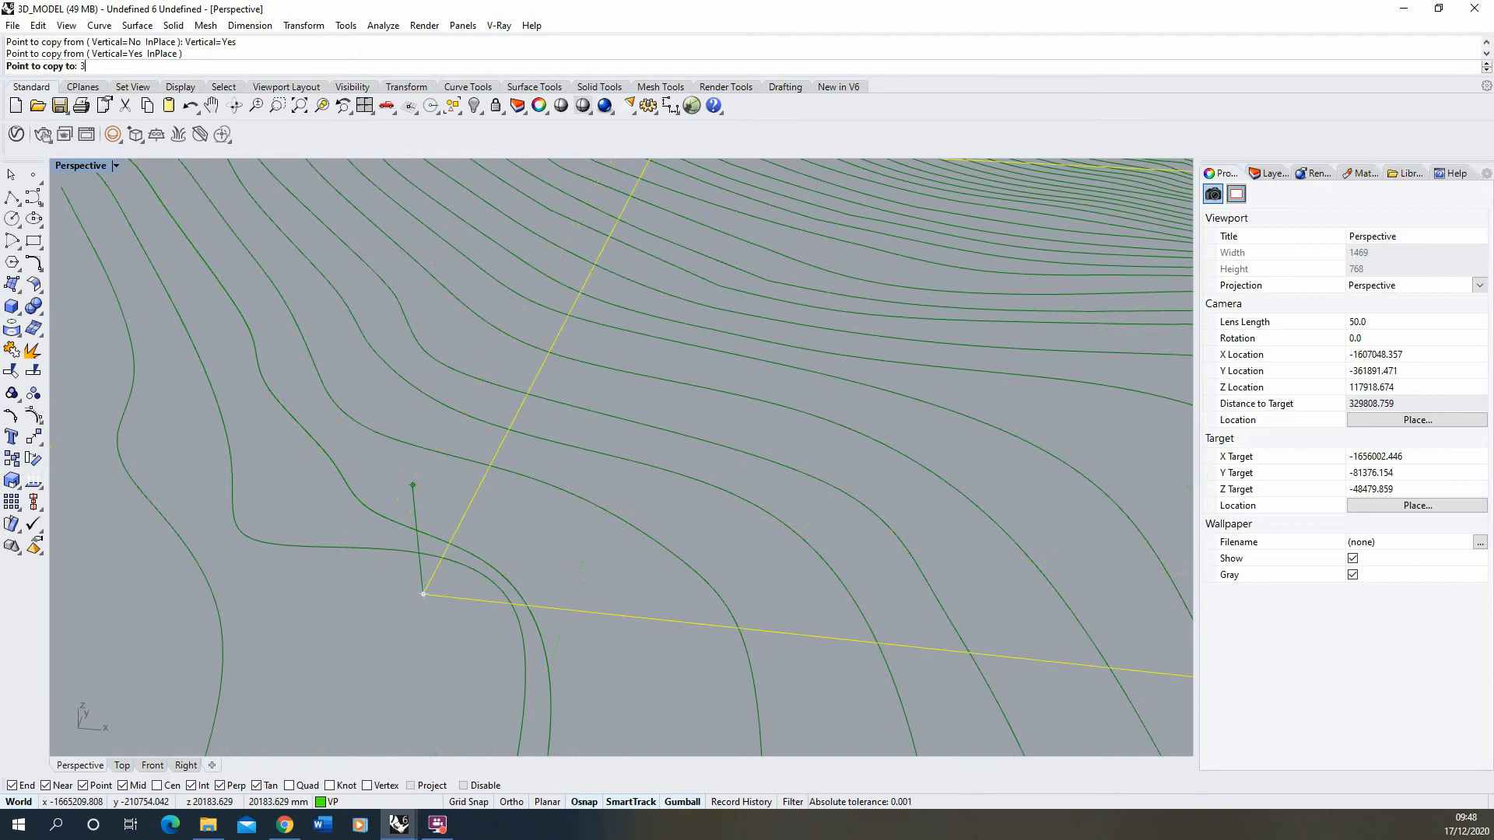
type("8000")
key("Return")
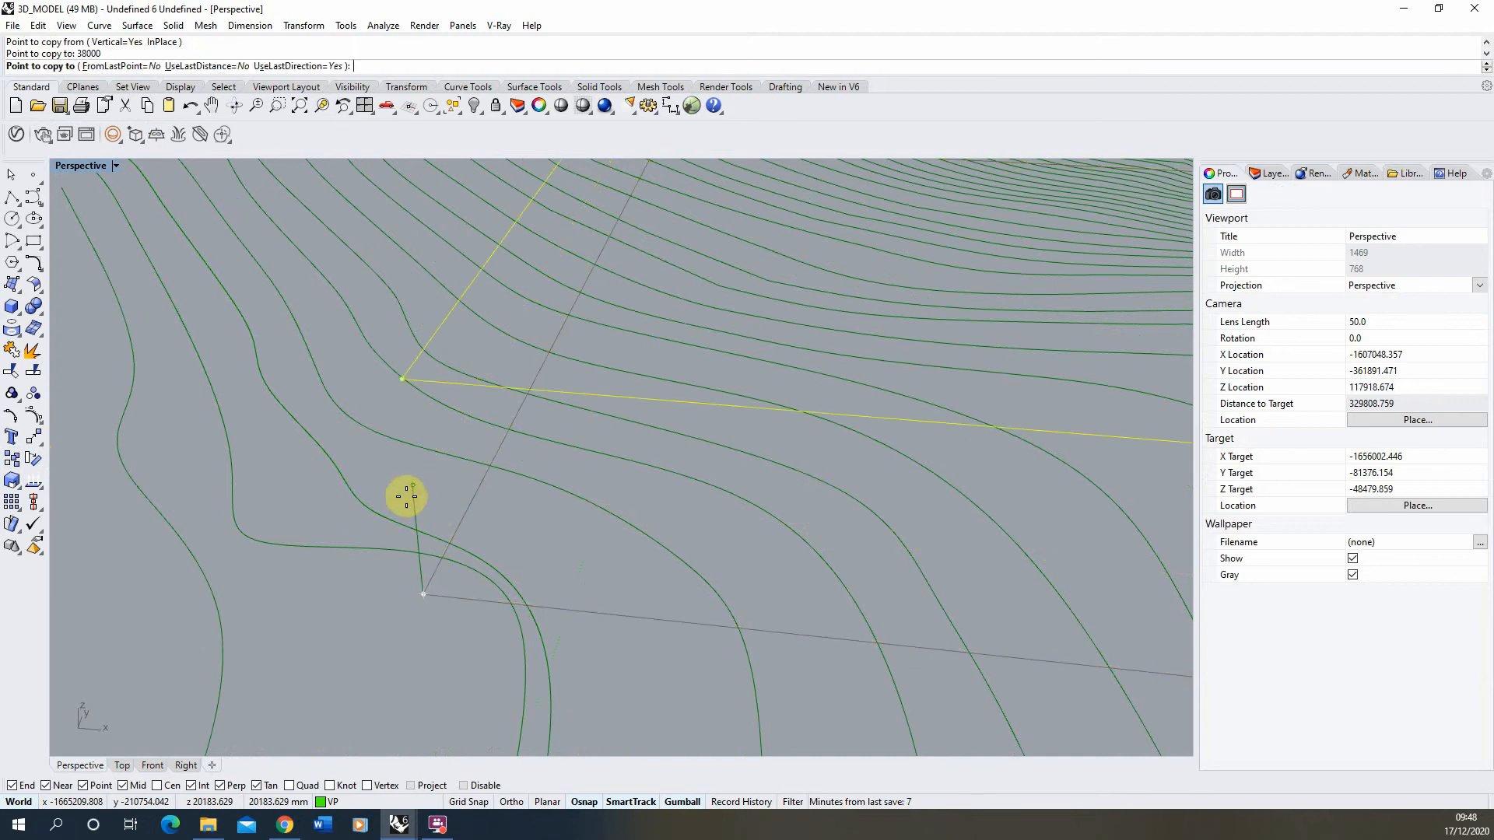
right_click(363, 570)
left_click(390, 618)
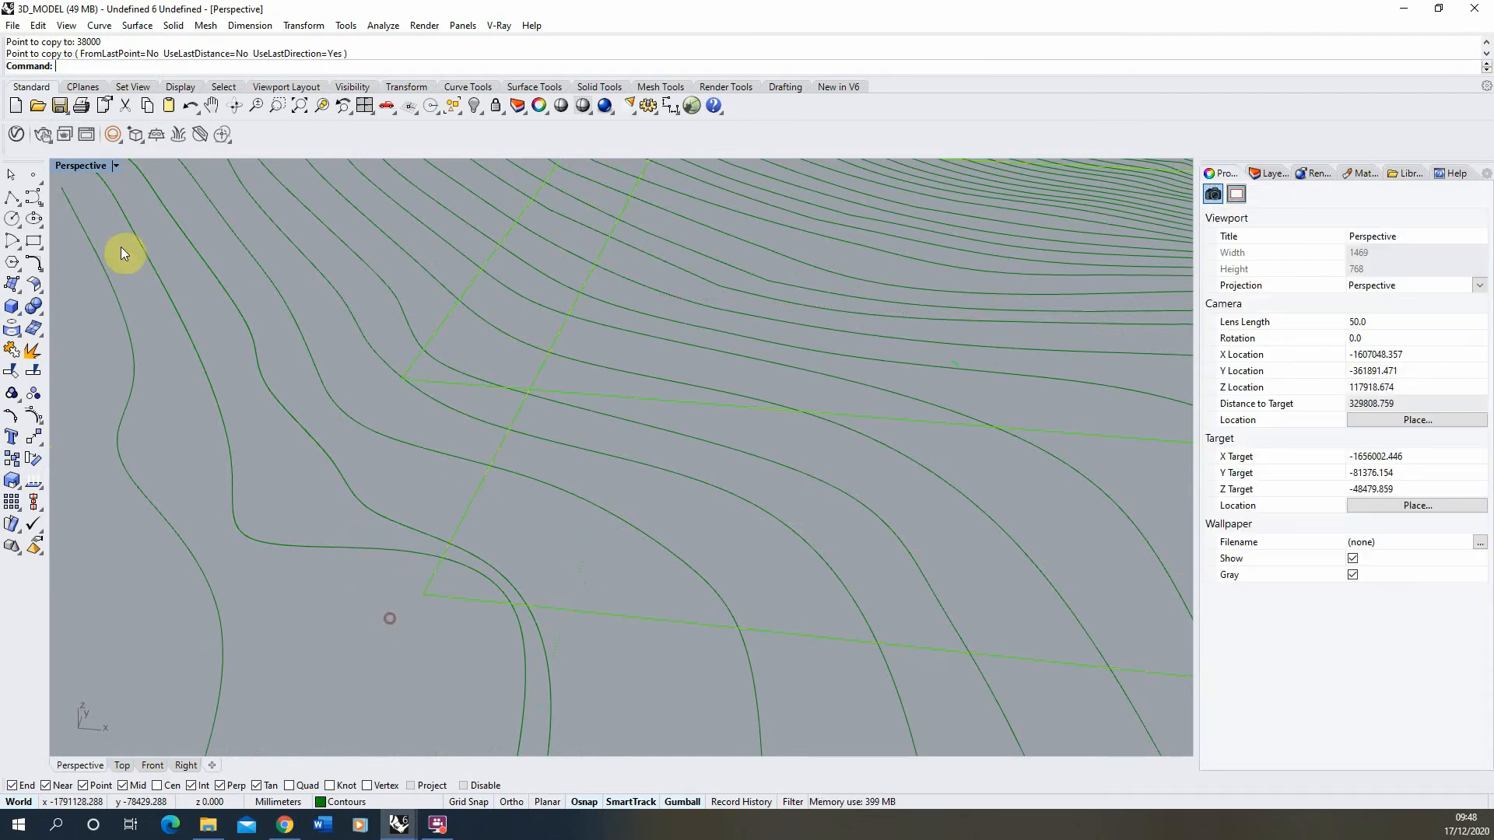
Draw a vertical polyline from the raised rectangle's front corner down to the matching corner of the original rectangle.
left_click(12, 197)
left_click(403, 381)
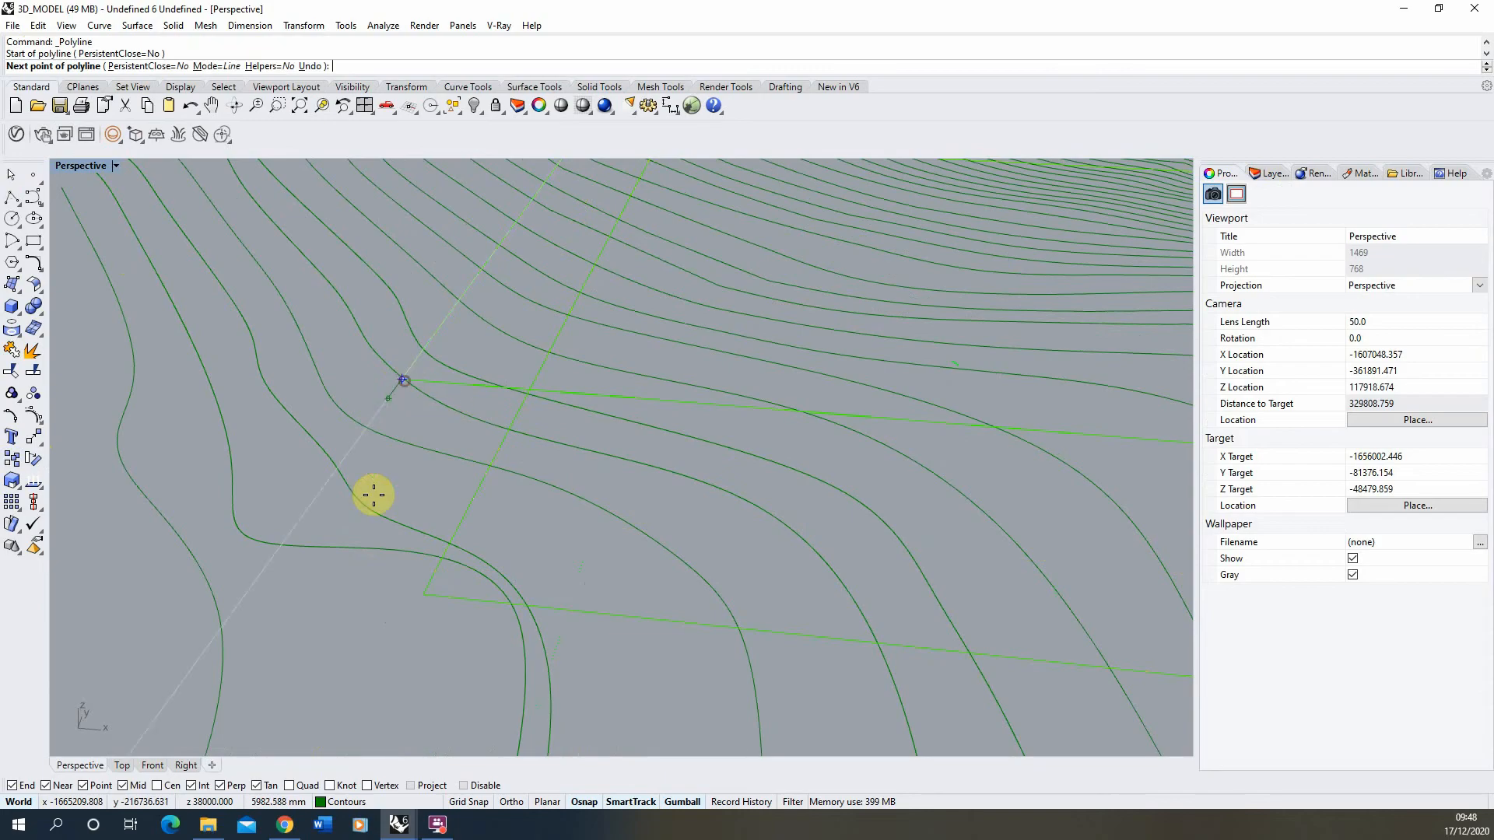
left_click(423, 598)
right_click(408, 606)
Divide the vertical line into 38 segments with the Divide command, marking the divisions with points.
left_click(416, 488)
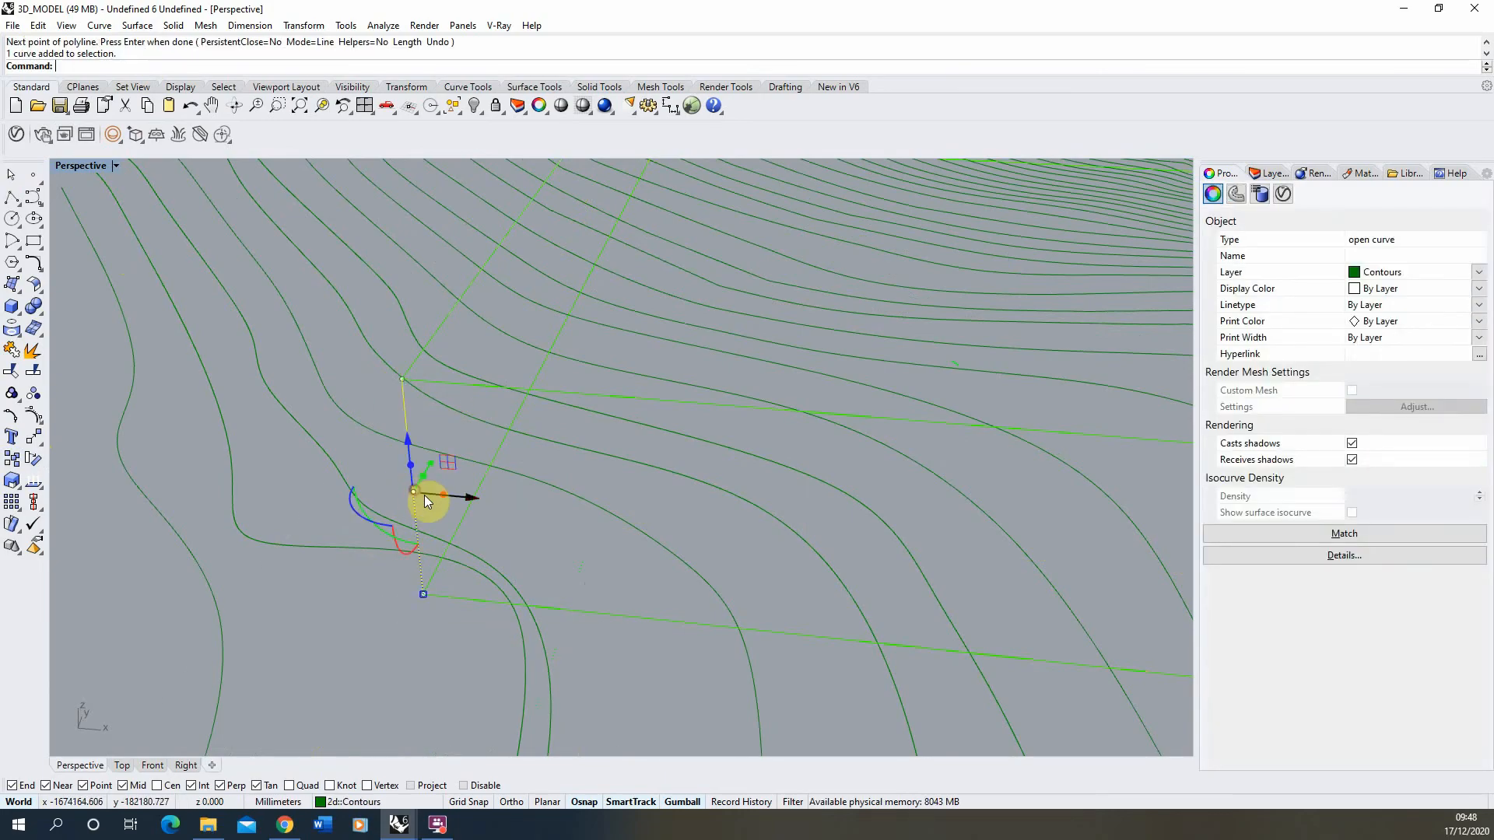
type("Divide")
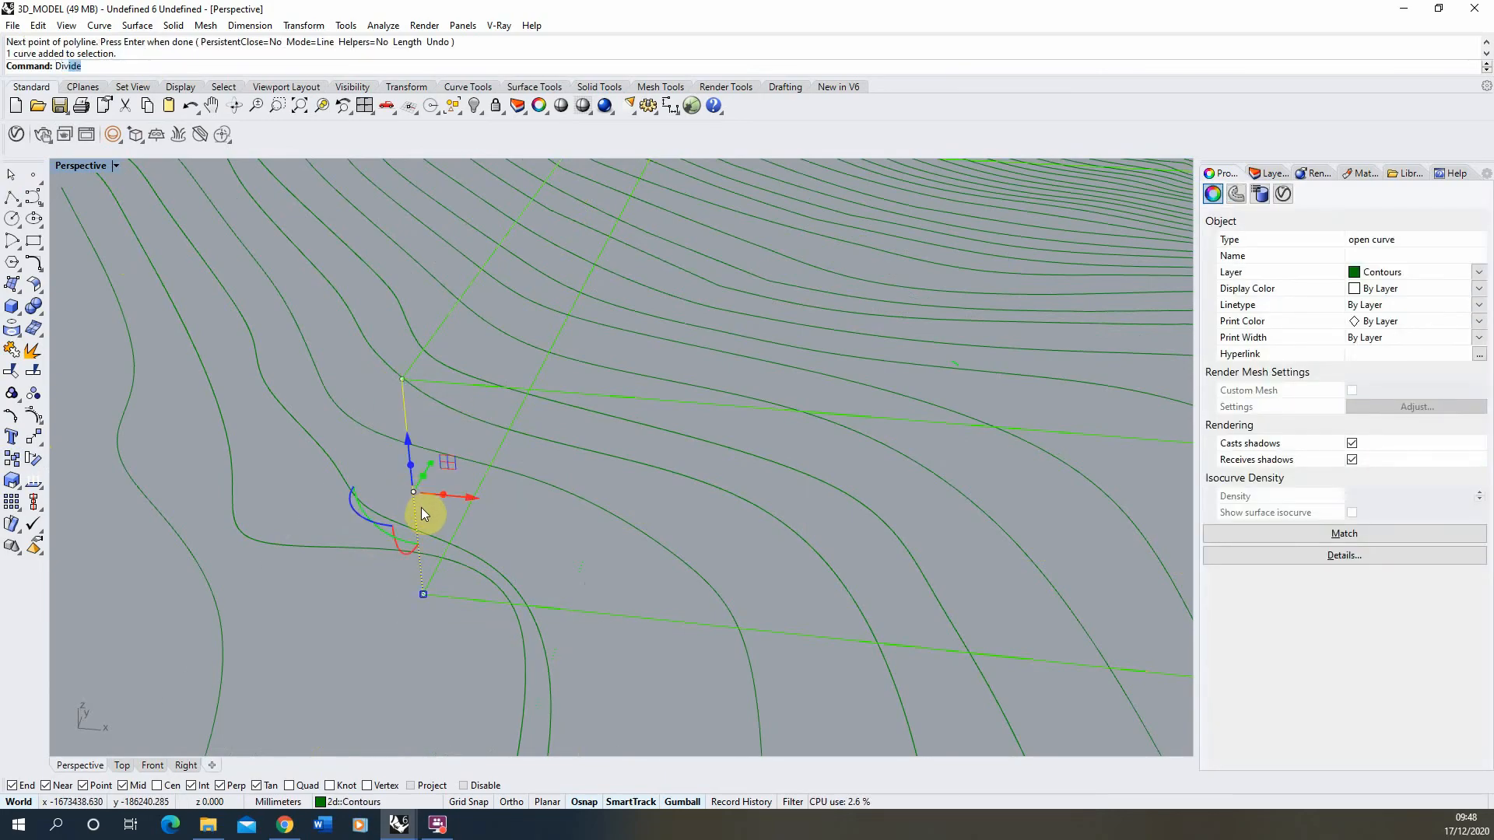
key("Return")
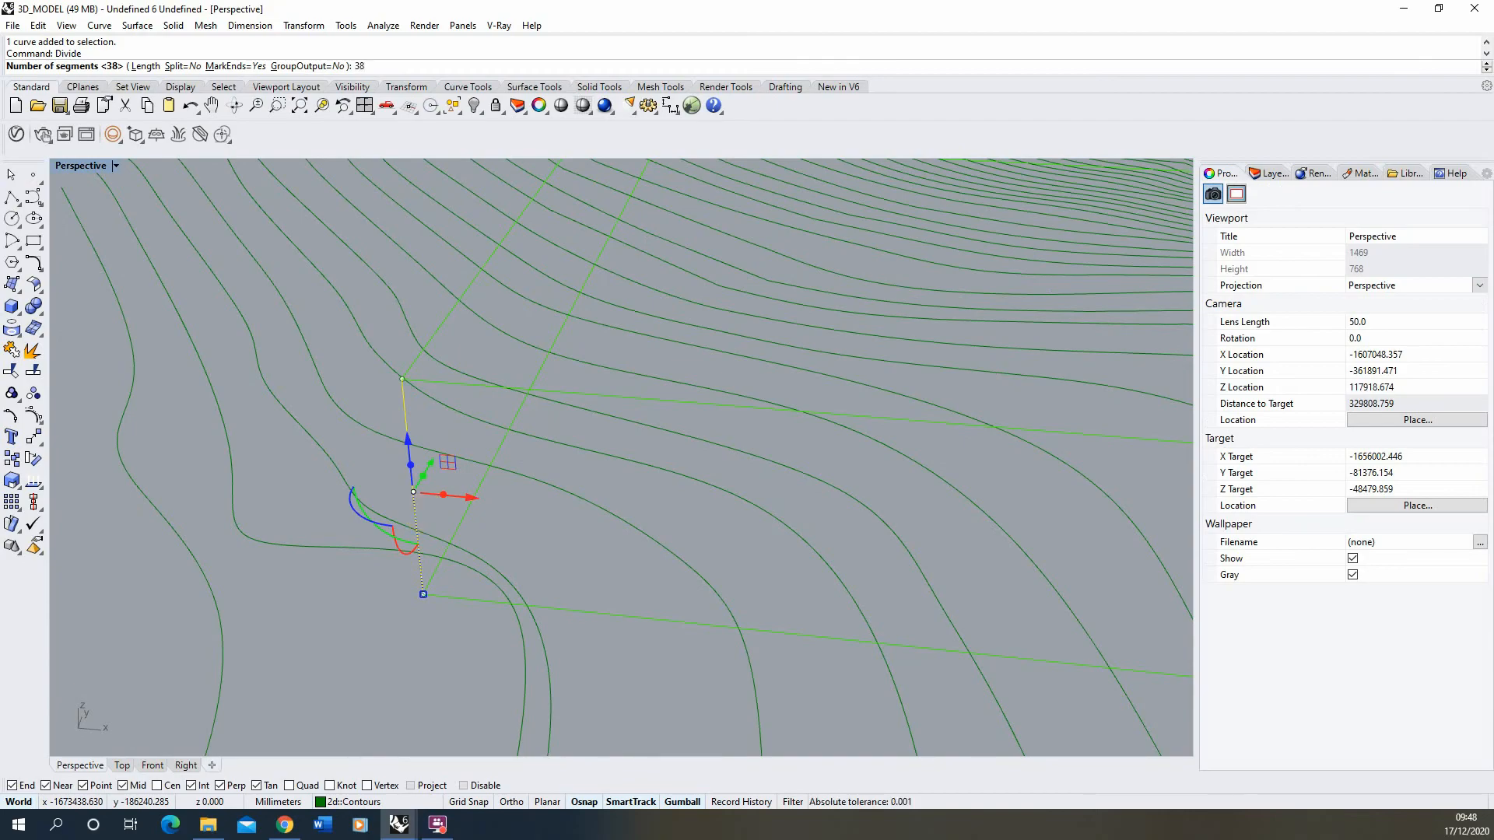
key("Return")
Examine the division points along the vertical line and how they relate to the surrounding contours.
scroll(429, 545, "up", 5)
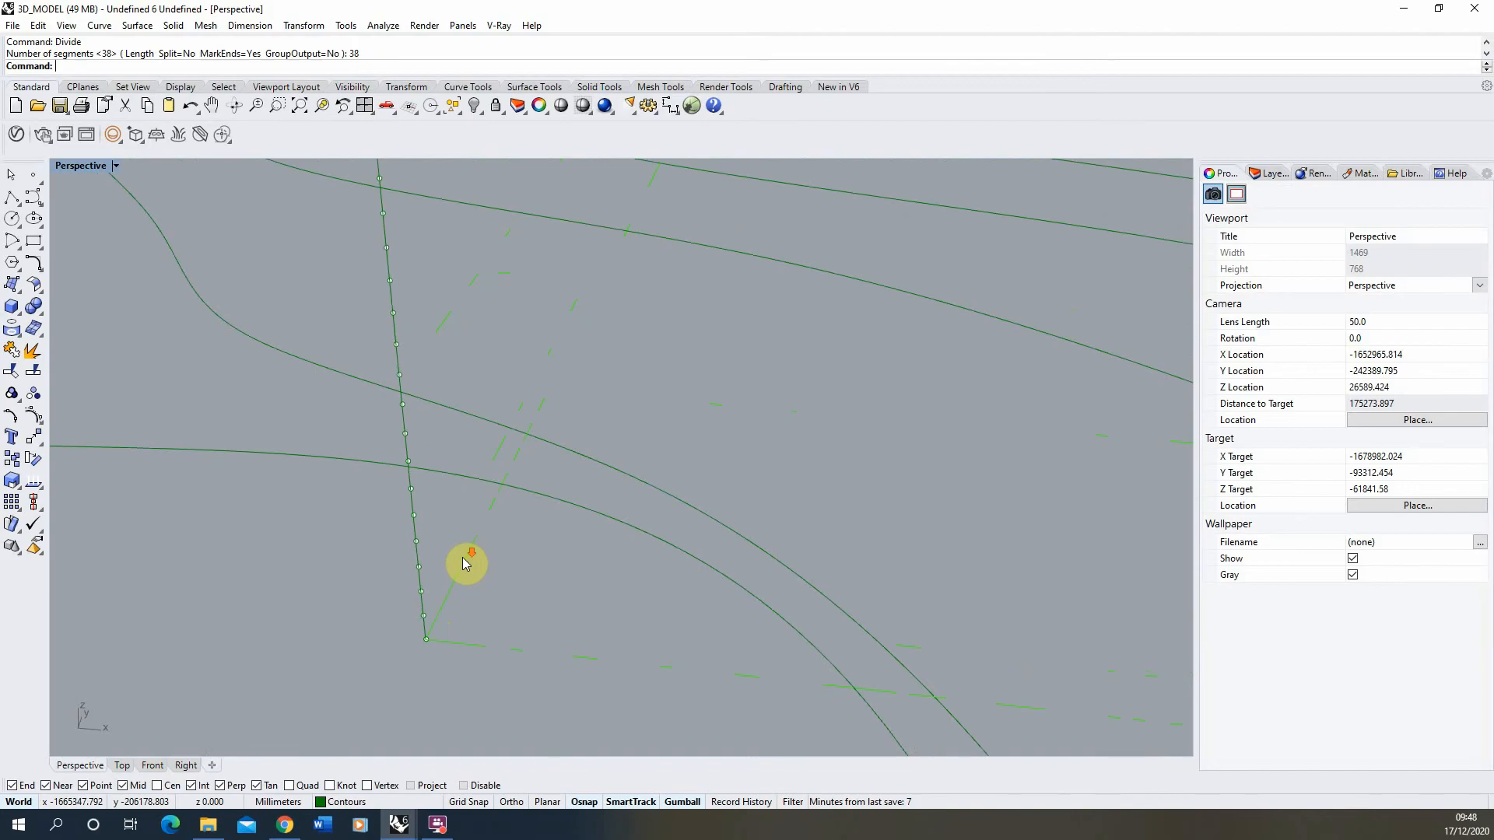
scroll(464, 562, "down", 4)
scroll(519, 525, "down", 11)
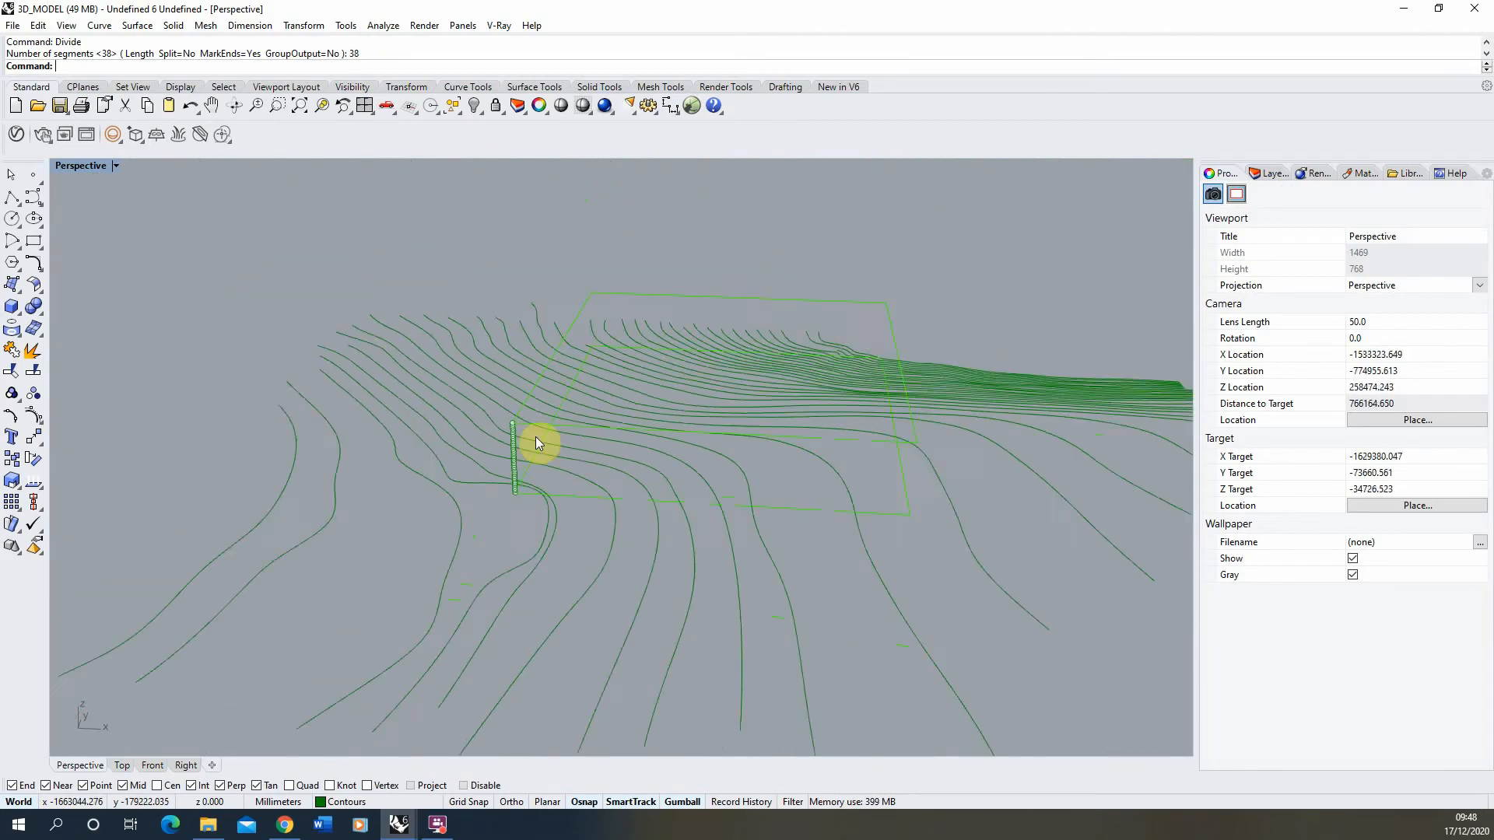
right_click_drag(535, 436, 510, 359)
scroll(511, 360, "up", 3)
scroll(512, 364, "up", 2)
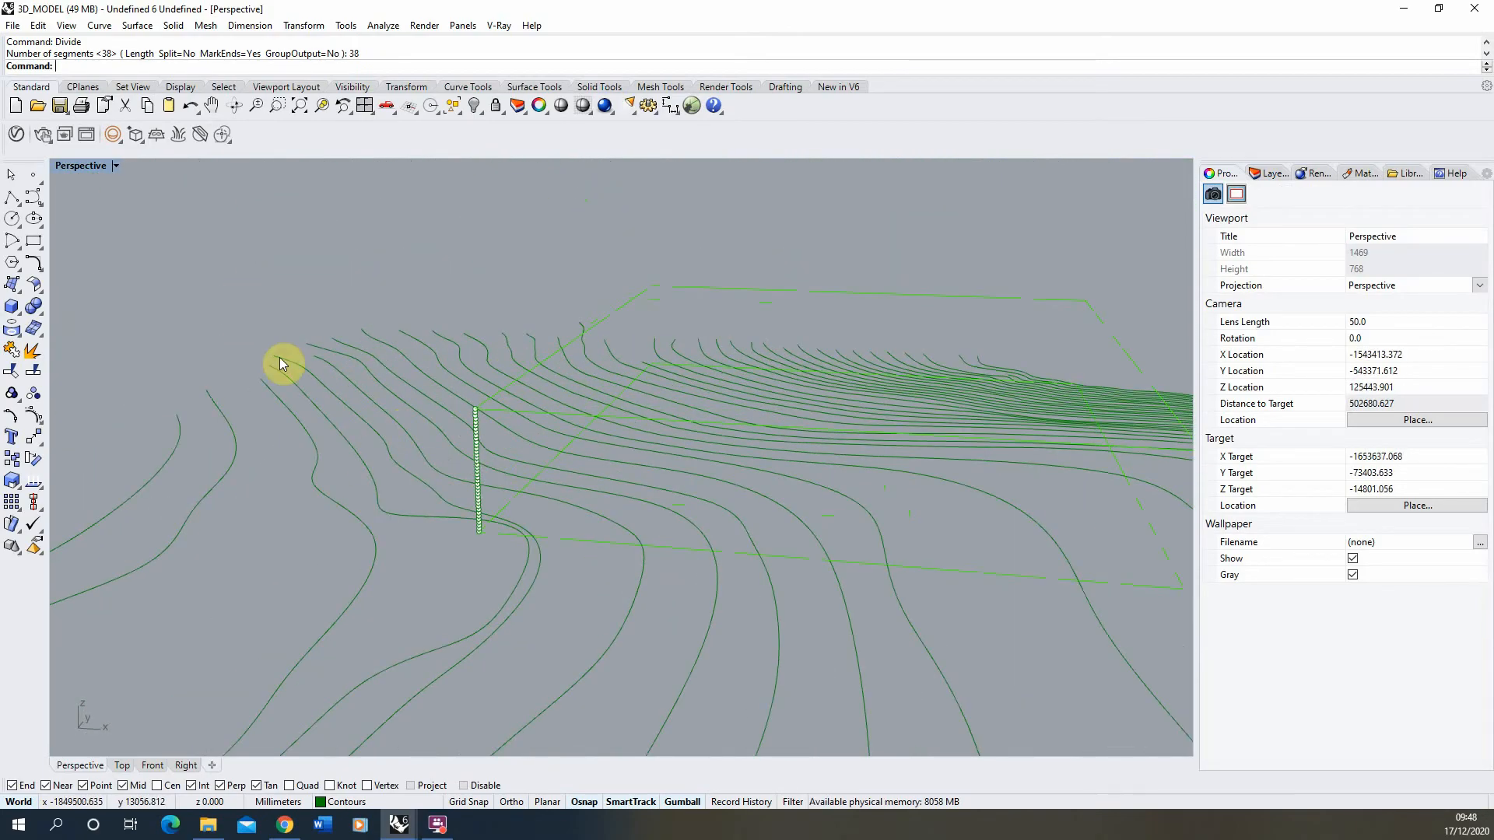
right_click_drag(386, 407, 371, 398)
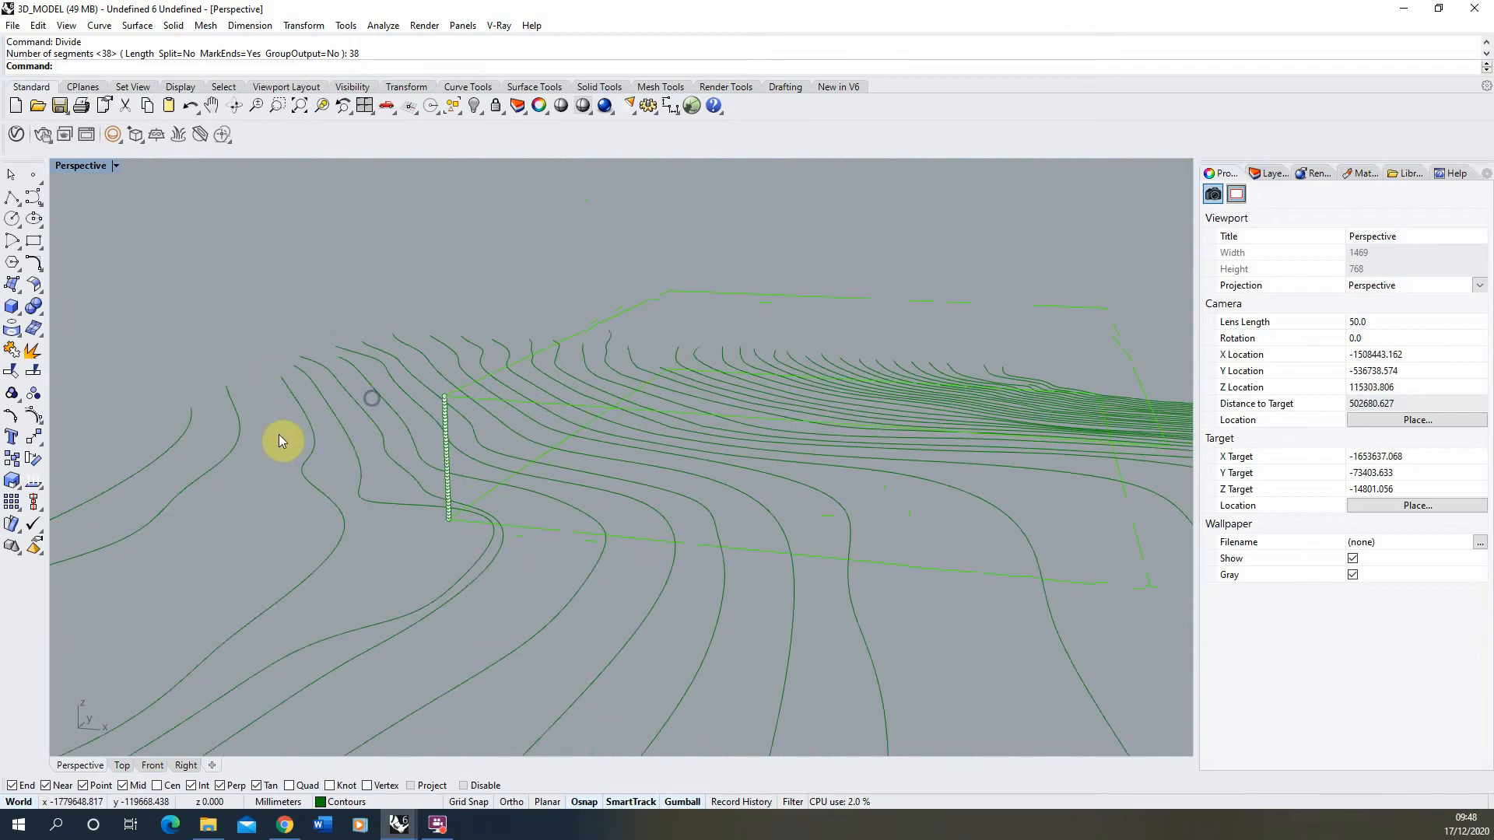
scroll(451, 536, "up", 4)
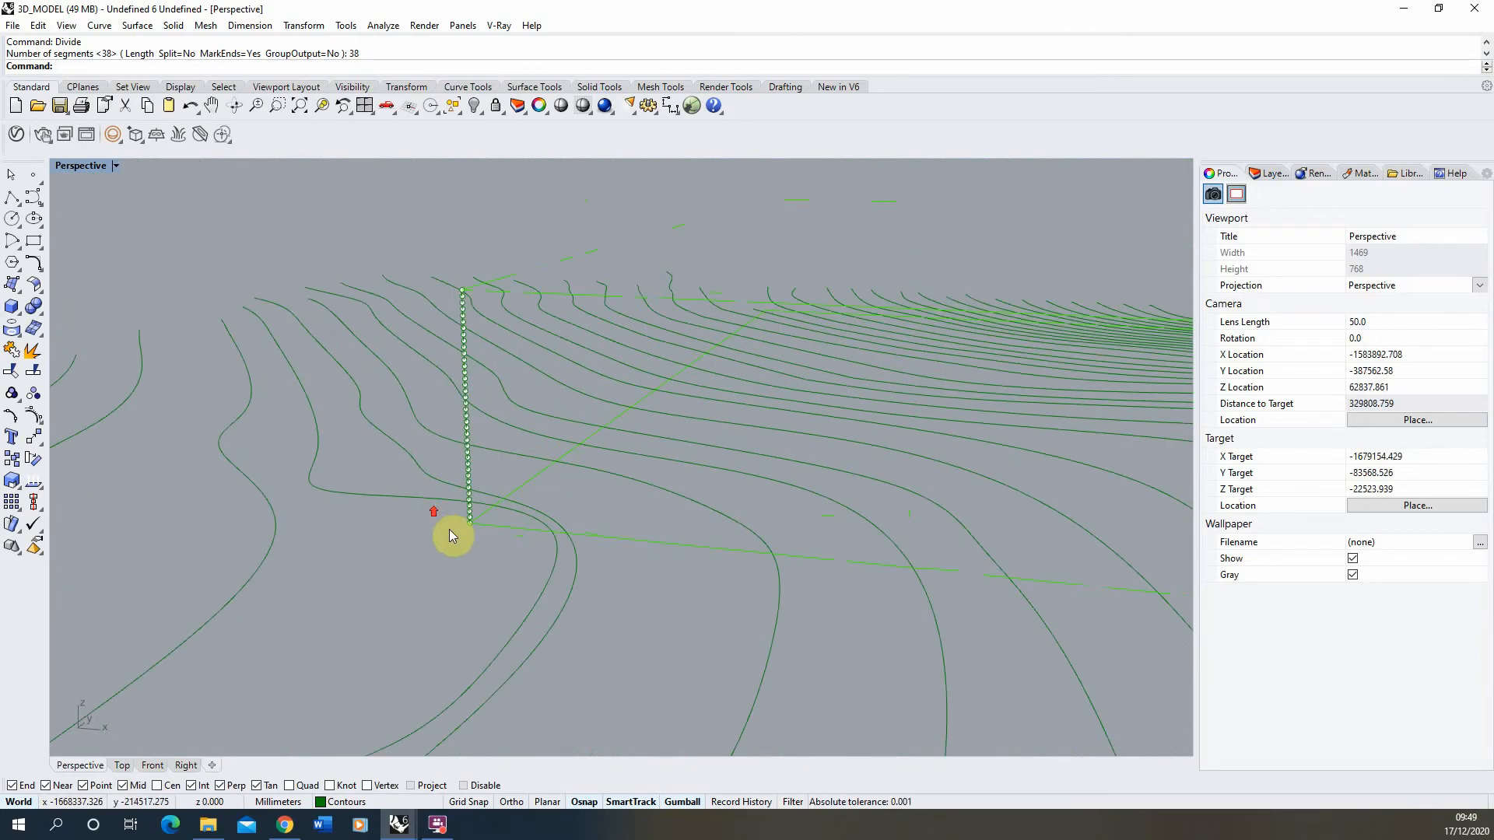
scroll(544, 514, "down", 2)
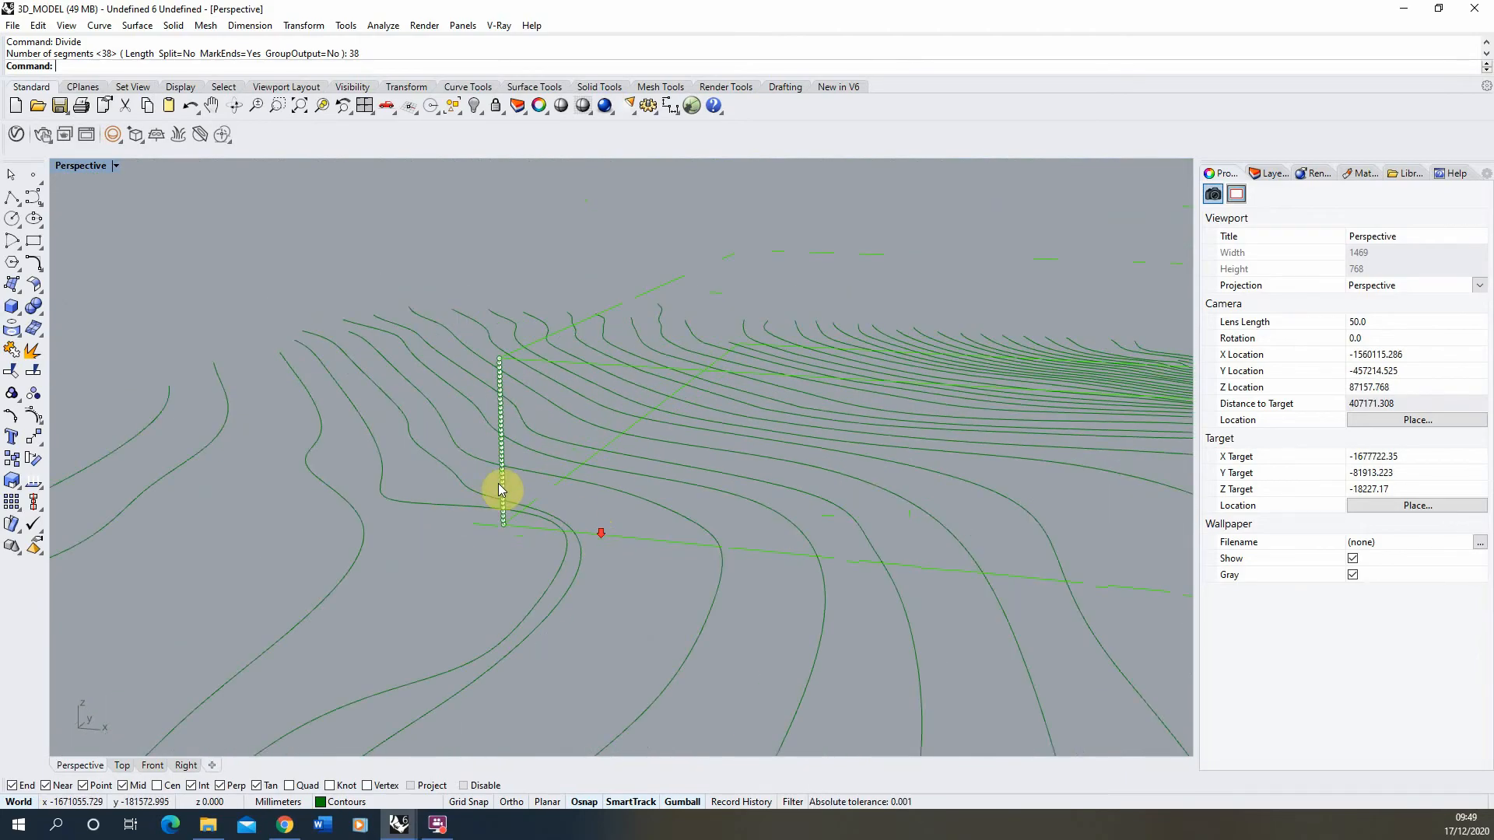
Move the second outermost contour vertically to the first division point above the line's base and delete that point.
left_click(138, 425)
right_click_drag(150, 434, 224, 445)
left_click(221, 440)
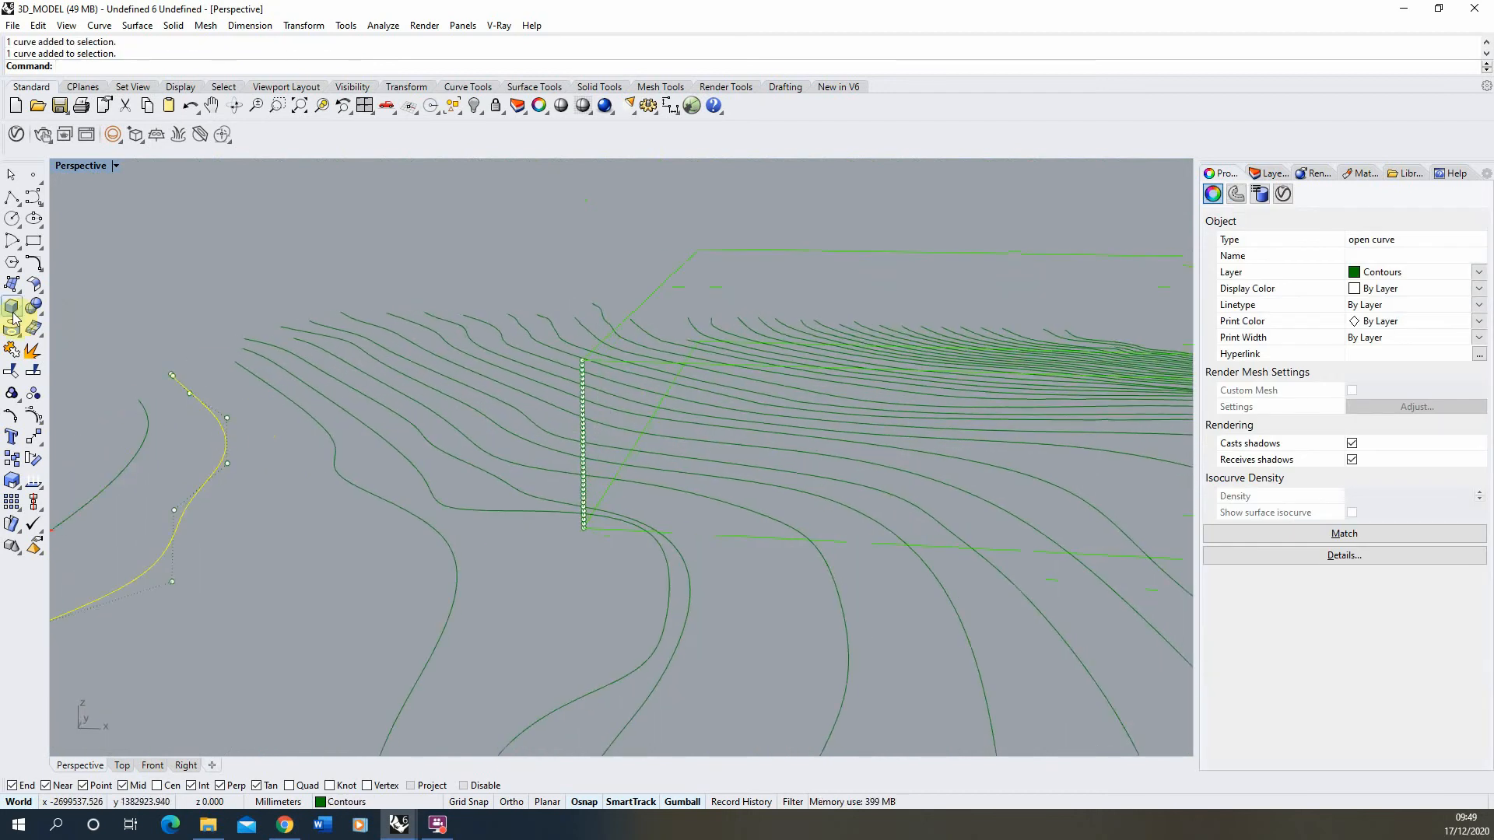
left_click(34, 435)
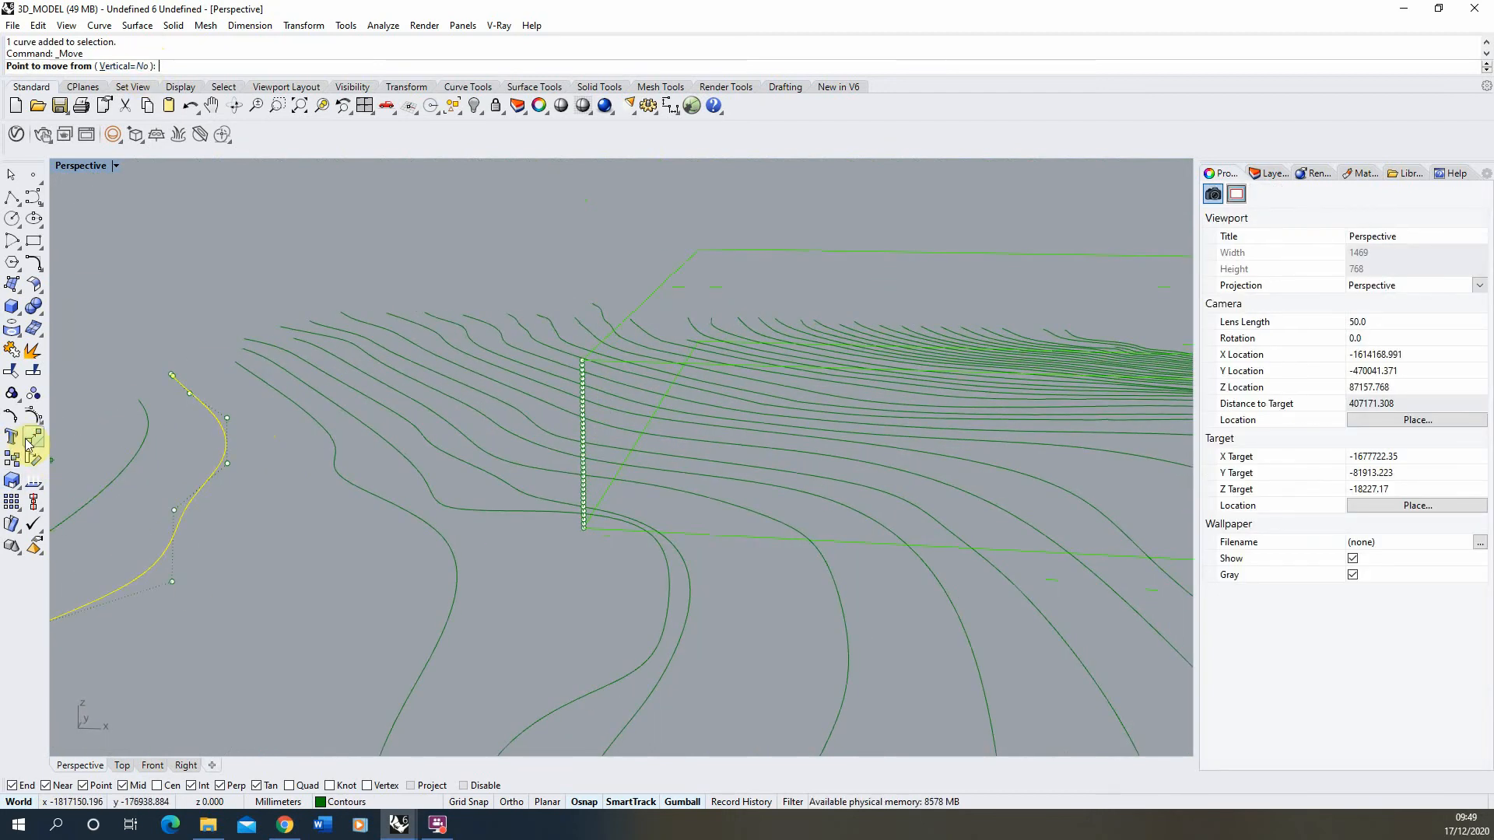
left_click(127, 66)
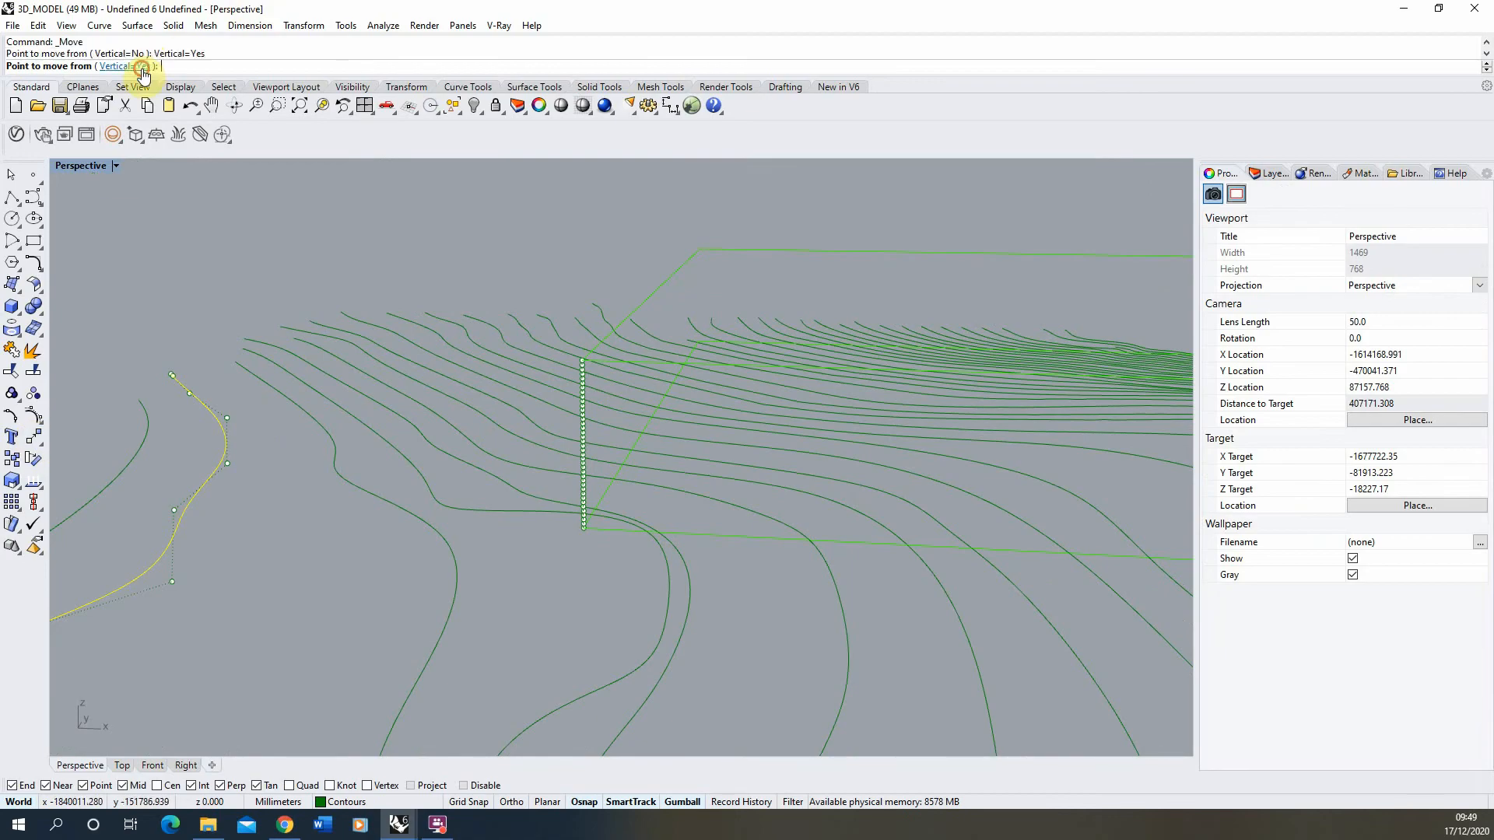
left_click(180, 520)
scroll(750, 550, "up", 8)
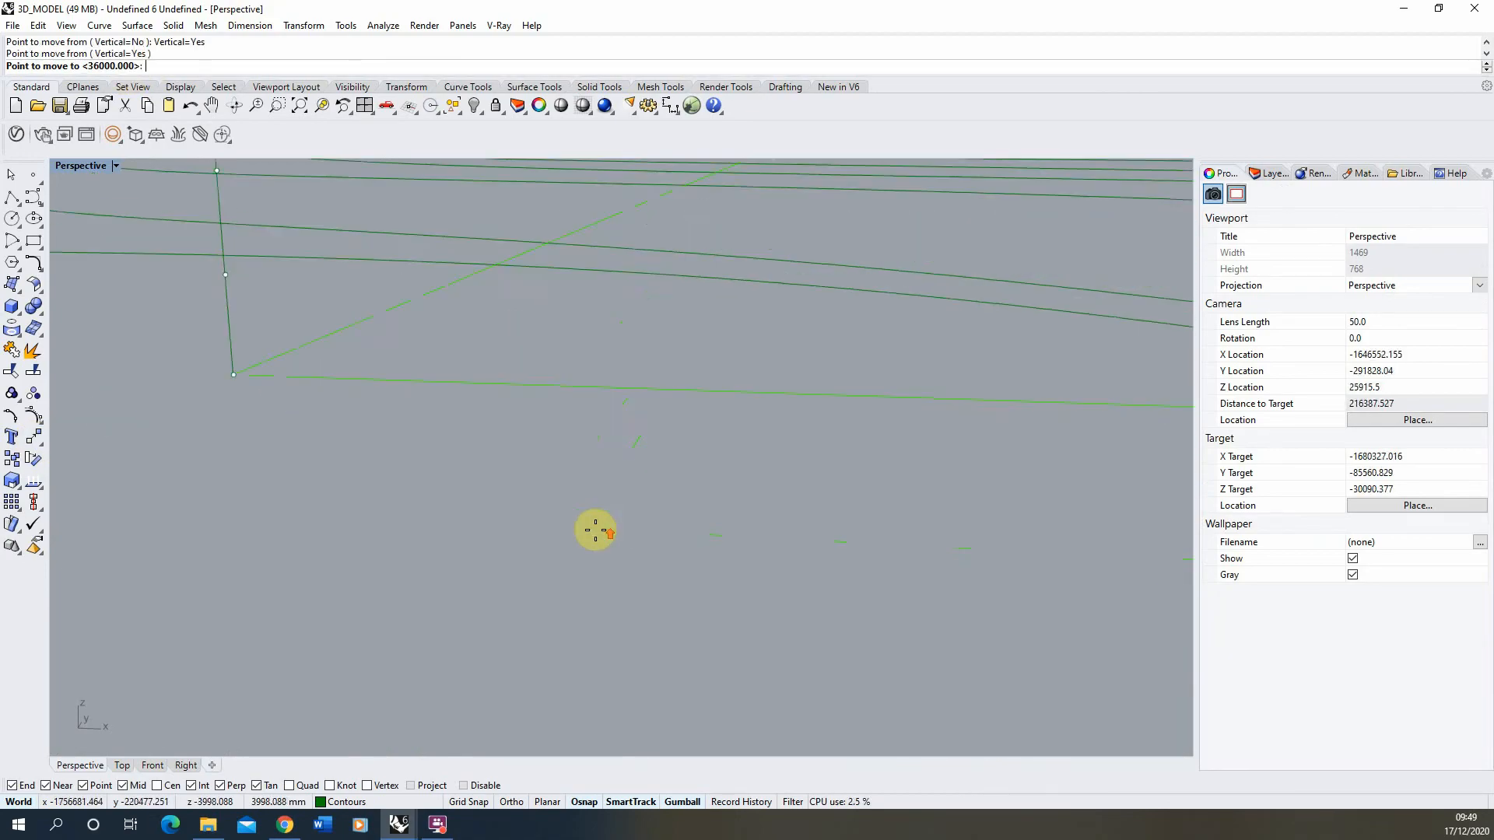
left_click(393, 405)
key("Escape")
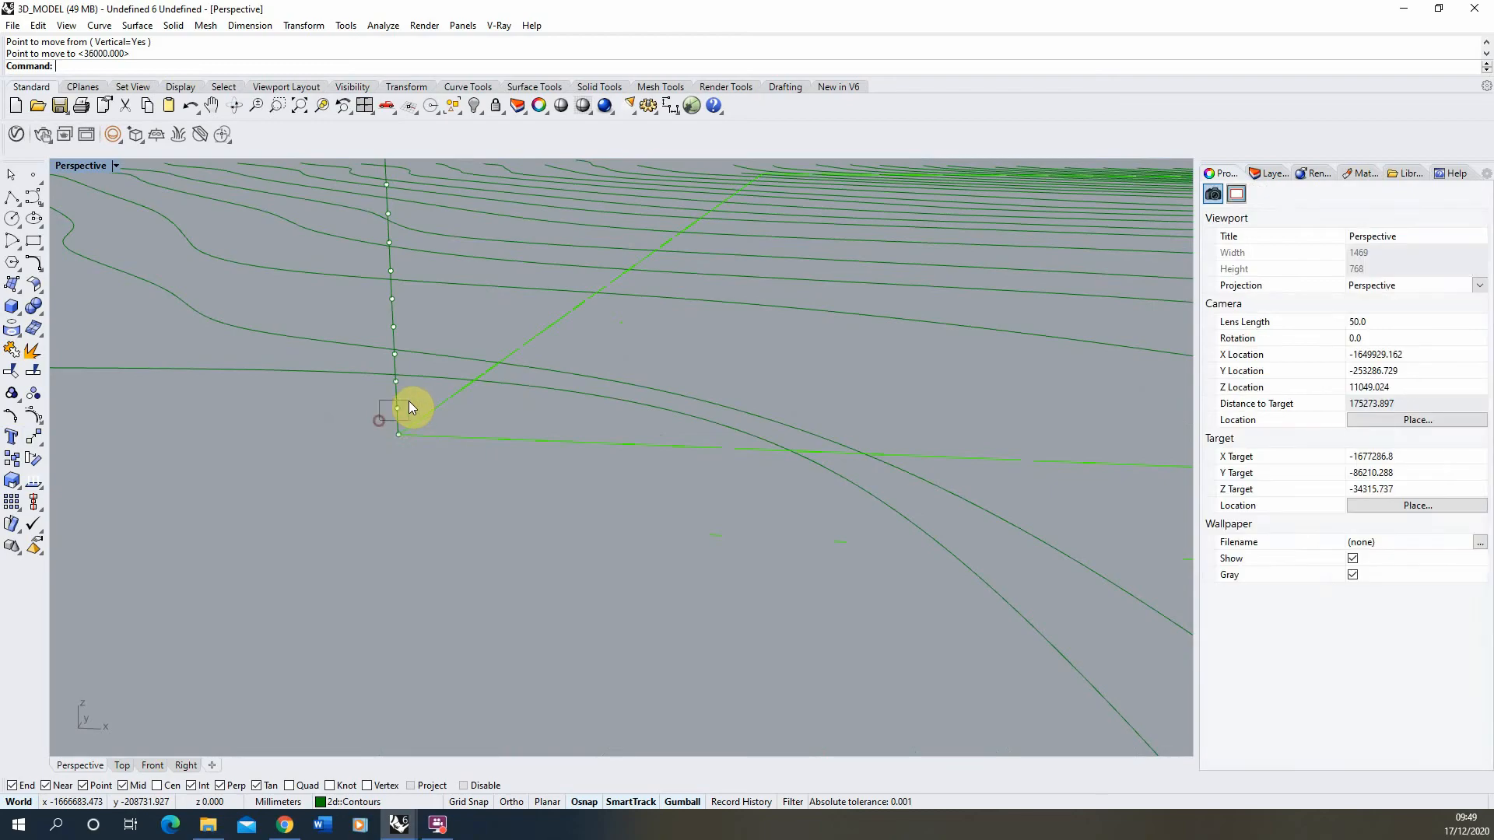
left_click(393, 404)
key("Delete")
scroll(562, 508, "down", 6)
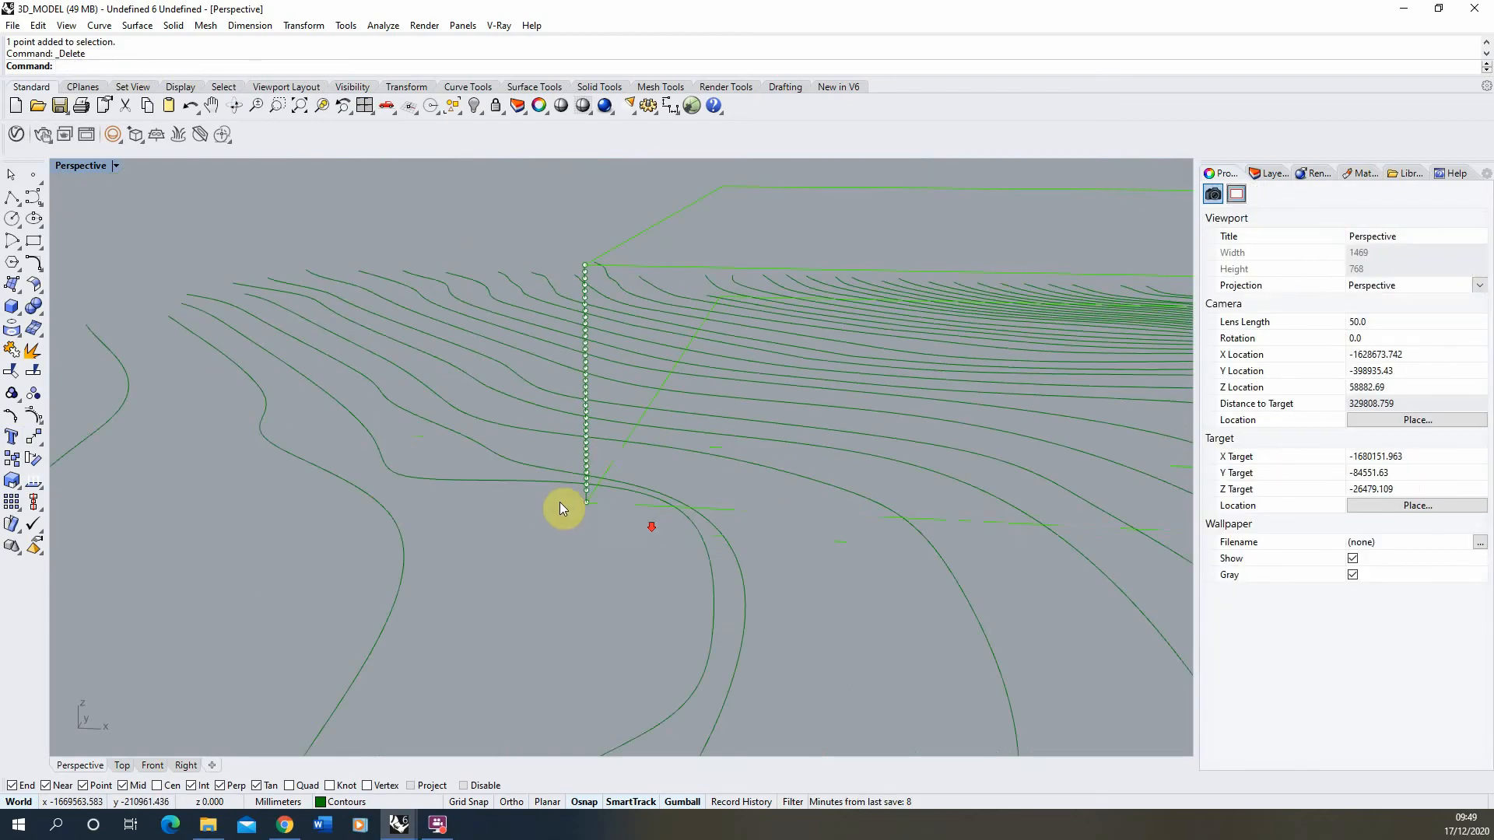
Move the third outermost contour vertically up 2000 mm to the next division point and delete that point.
left_click(380, 507)
right_click_drag(362, 507, 357, 501)
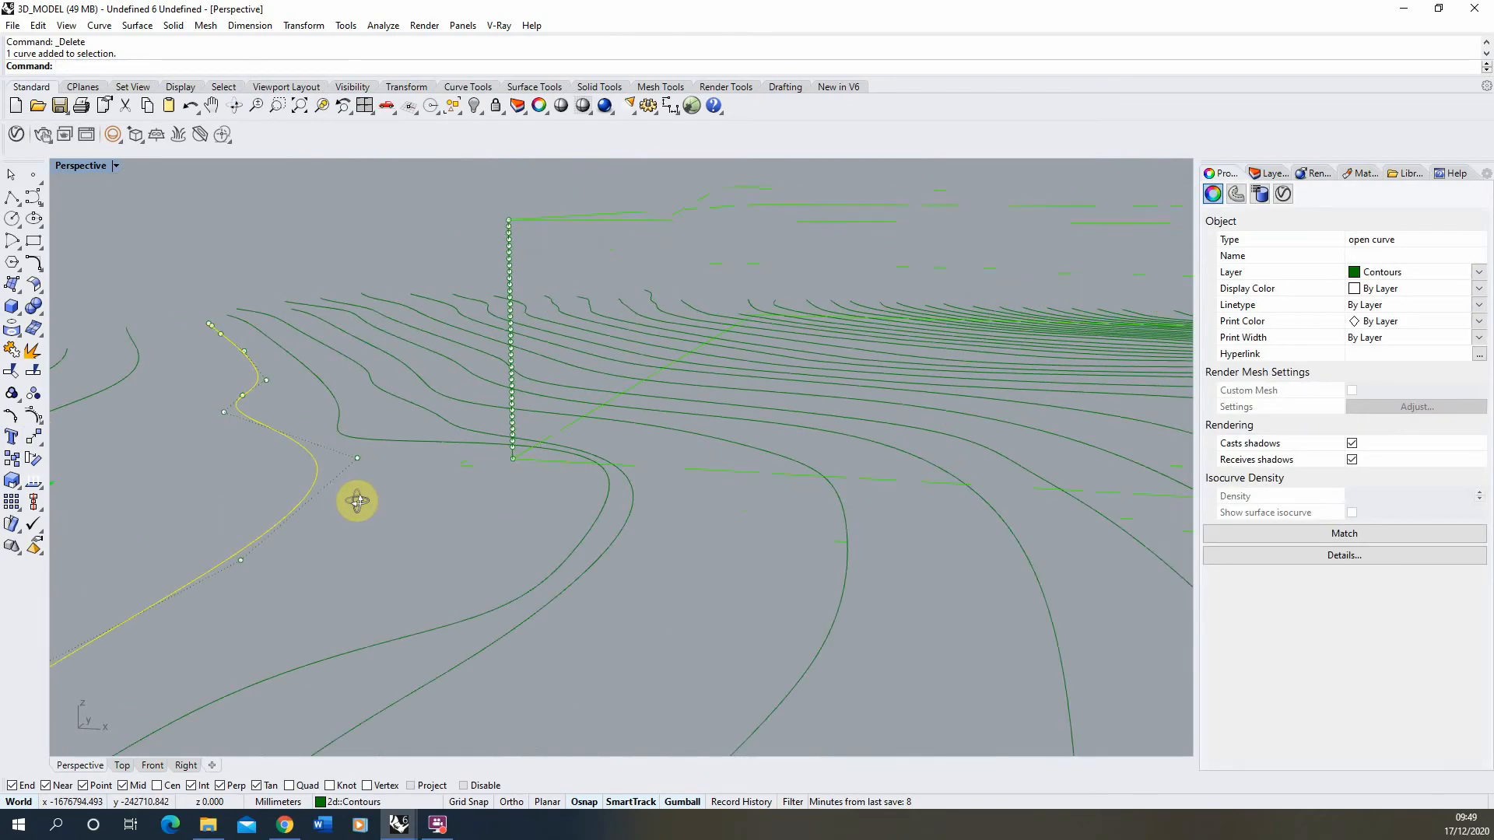
left_click(36, 439)
left_click(132, 66)
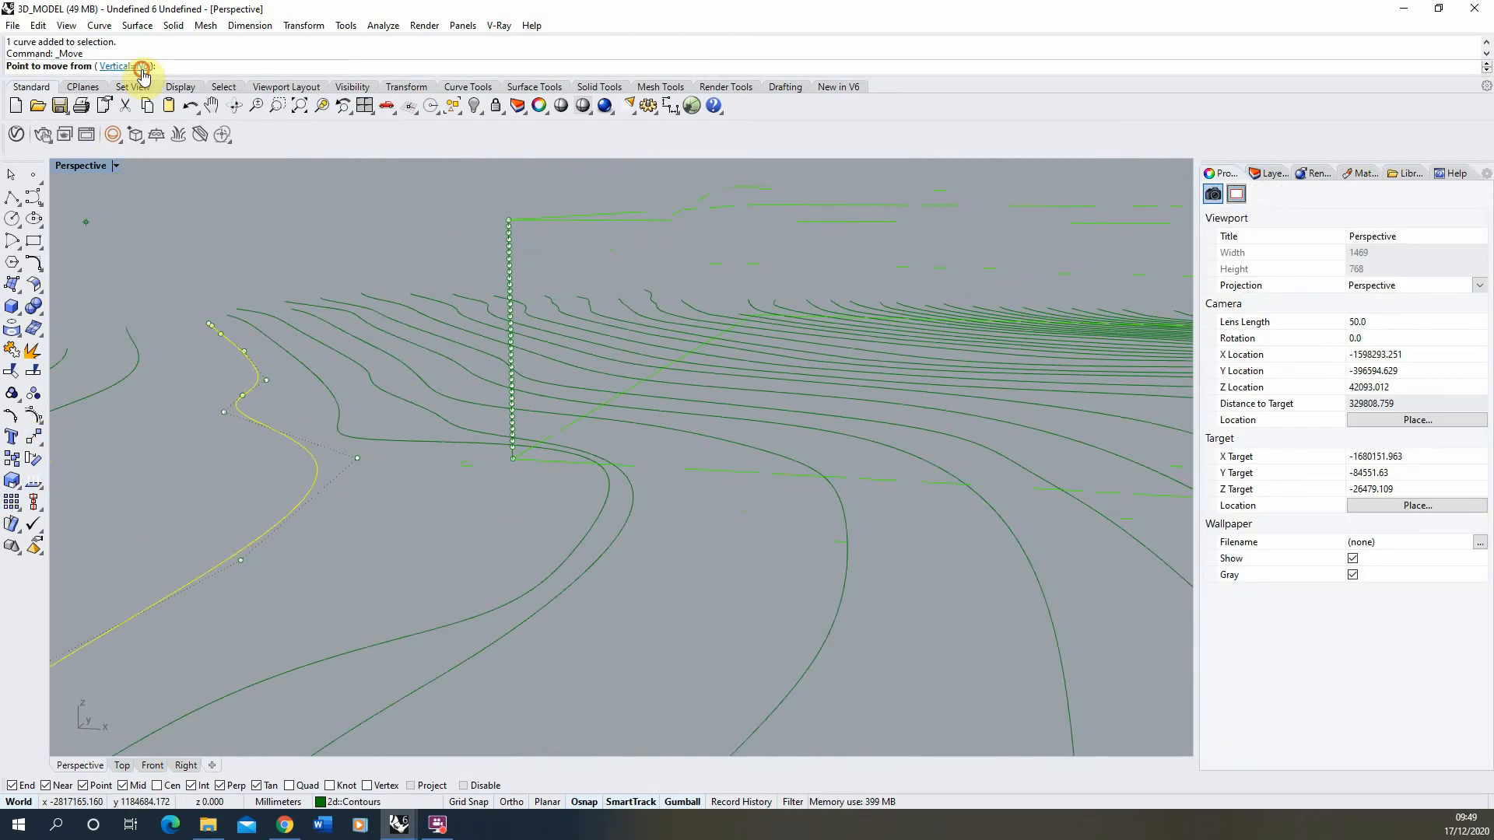
left_click(301, 498)
scroll(501, 443, "up", 8)
left_click(669, 500)
left_click_drag(641, 515, 685, 482)
scroll(589, 567, "down", 8)
key("Delete")
Move the next contour vertically up 3000 mm to the following division point on the vertical line.
left_click(470, 545)
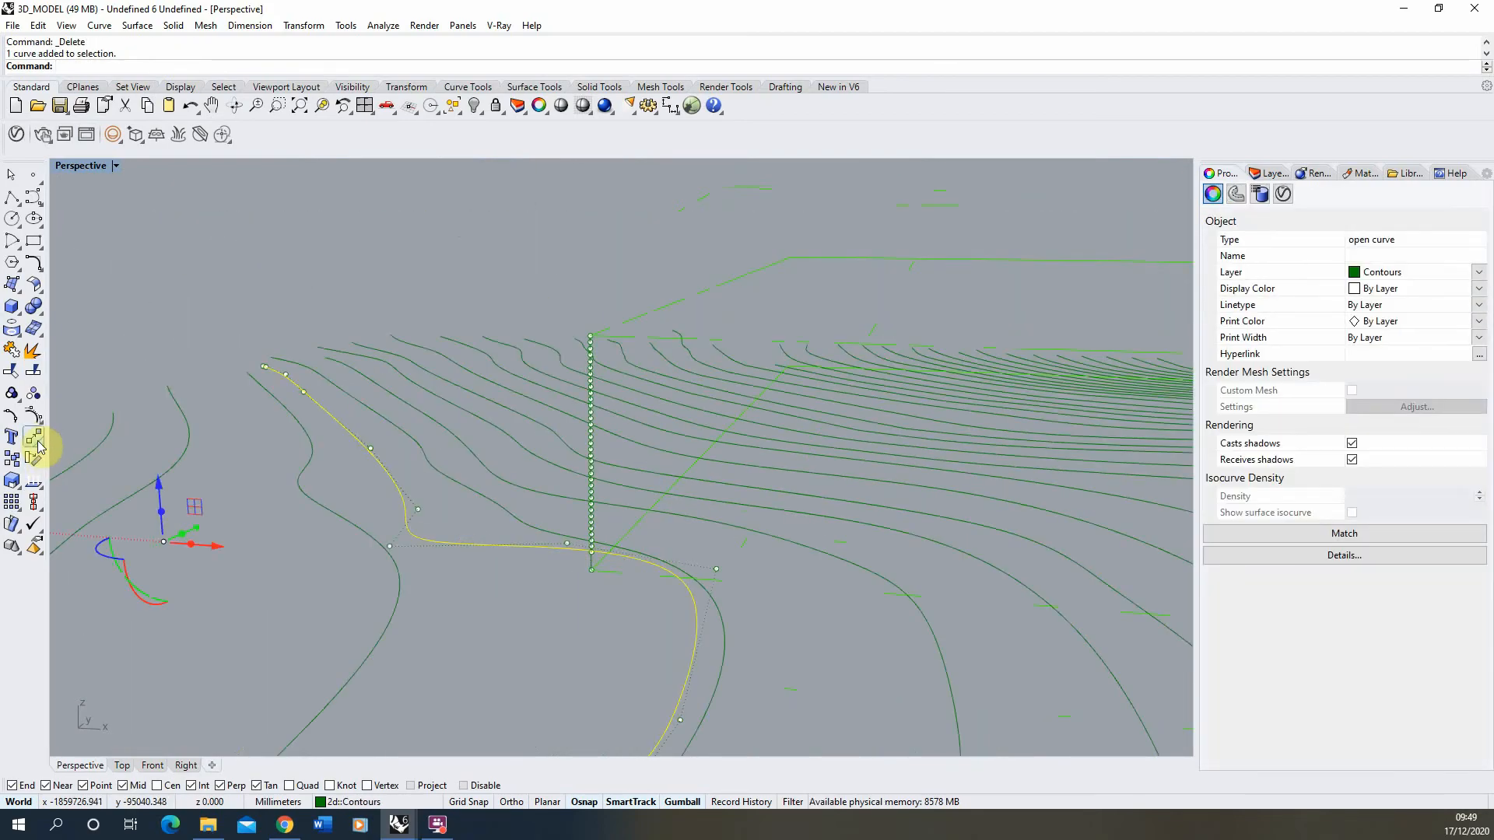
left_click(36, 439)
left_click(132, 66)
left_click(468, 545)
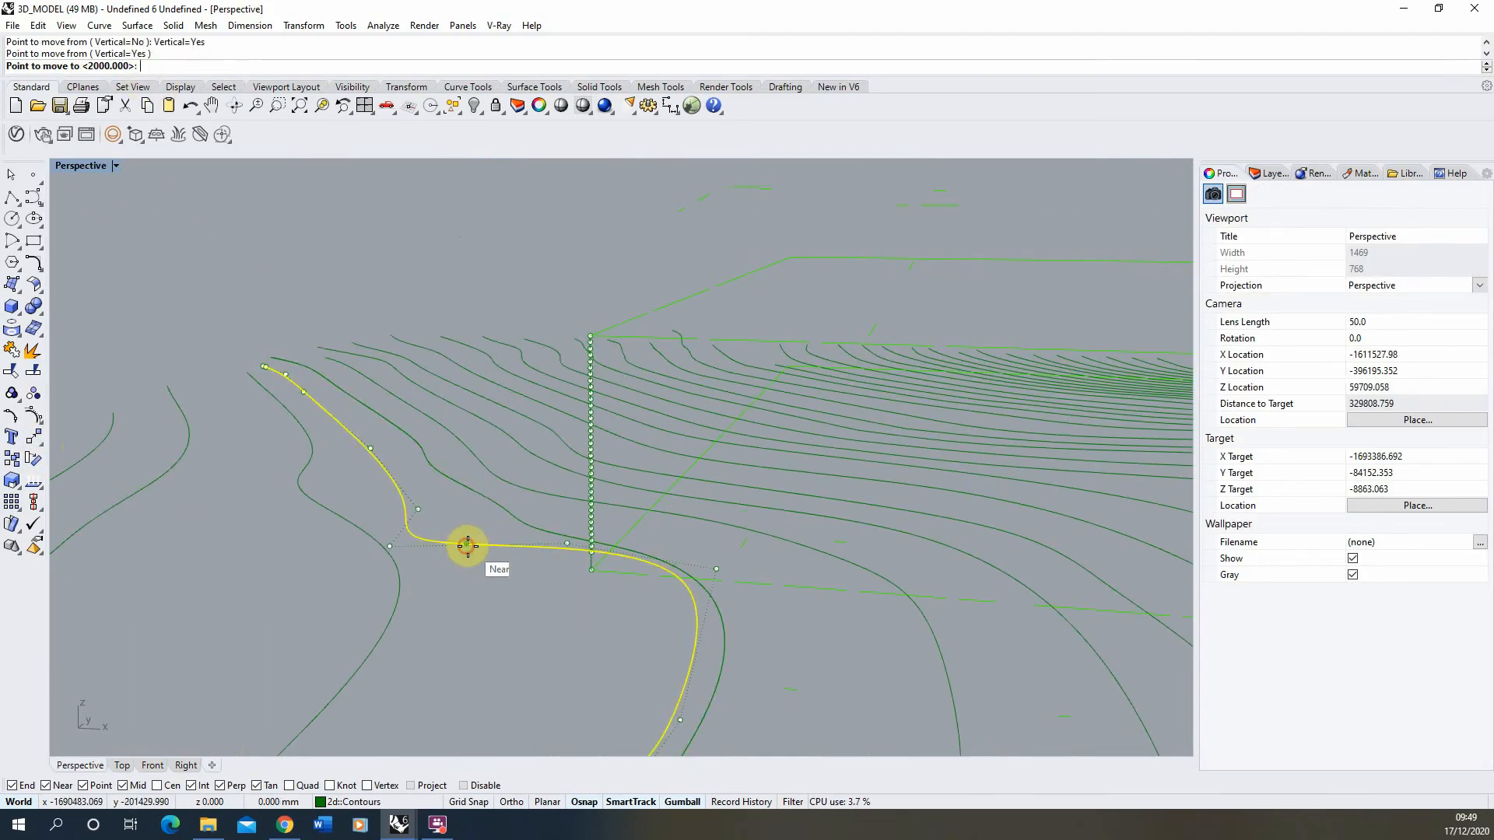
scroll(467, 545, "up", 6)
left_click(507, 498)
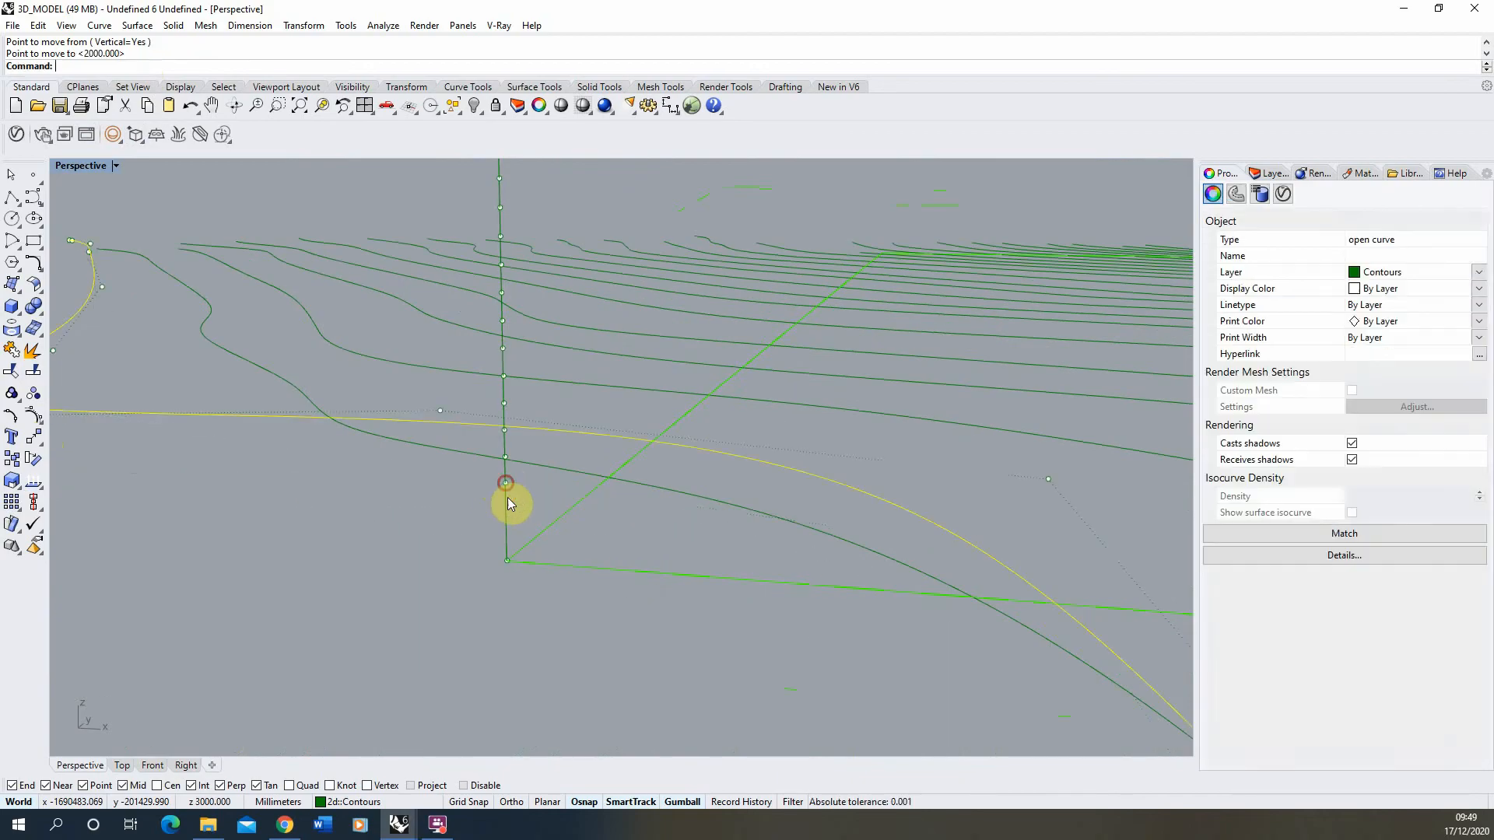
scroll(505, 501, "down", 4)
left_click(494, 504)
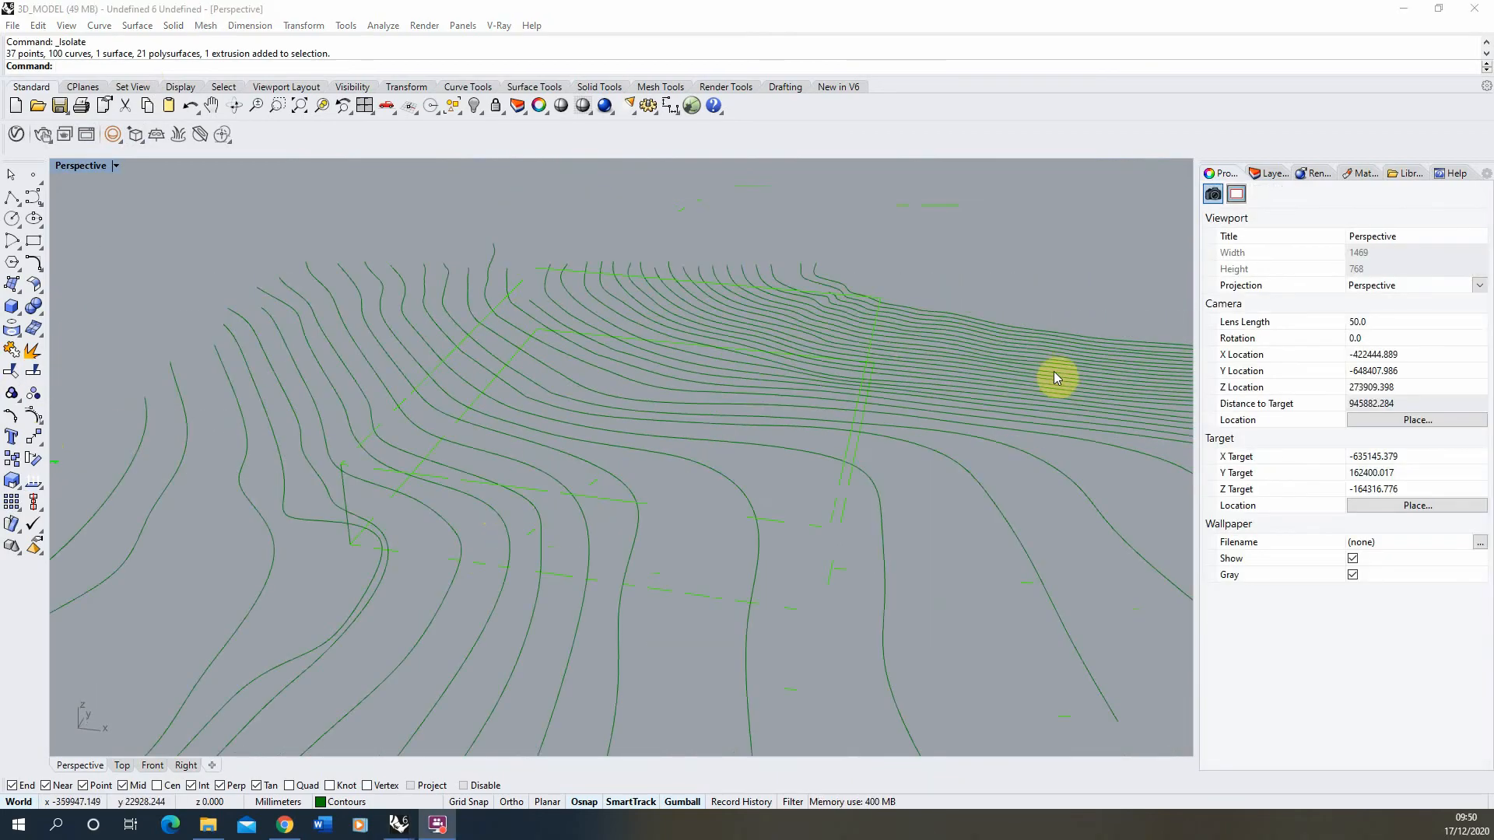
Zoom to the raised boundary rectangle and examine the elevated contours around it from a low angle.
right_click_drag(754, 404, 739, 390)
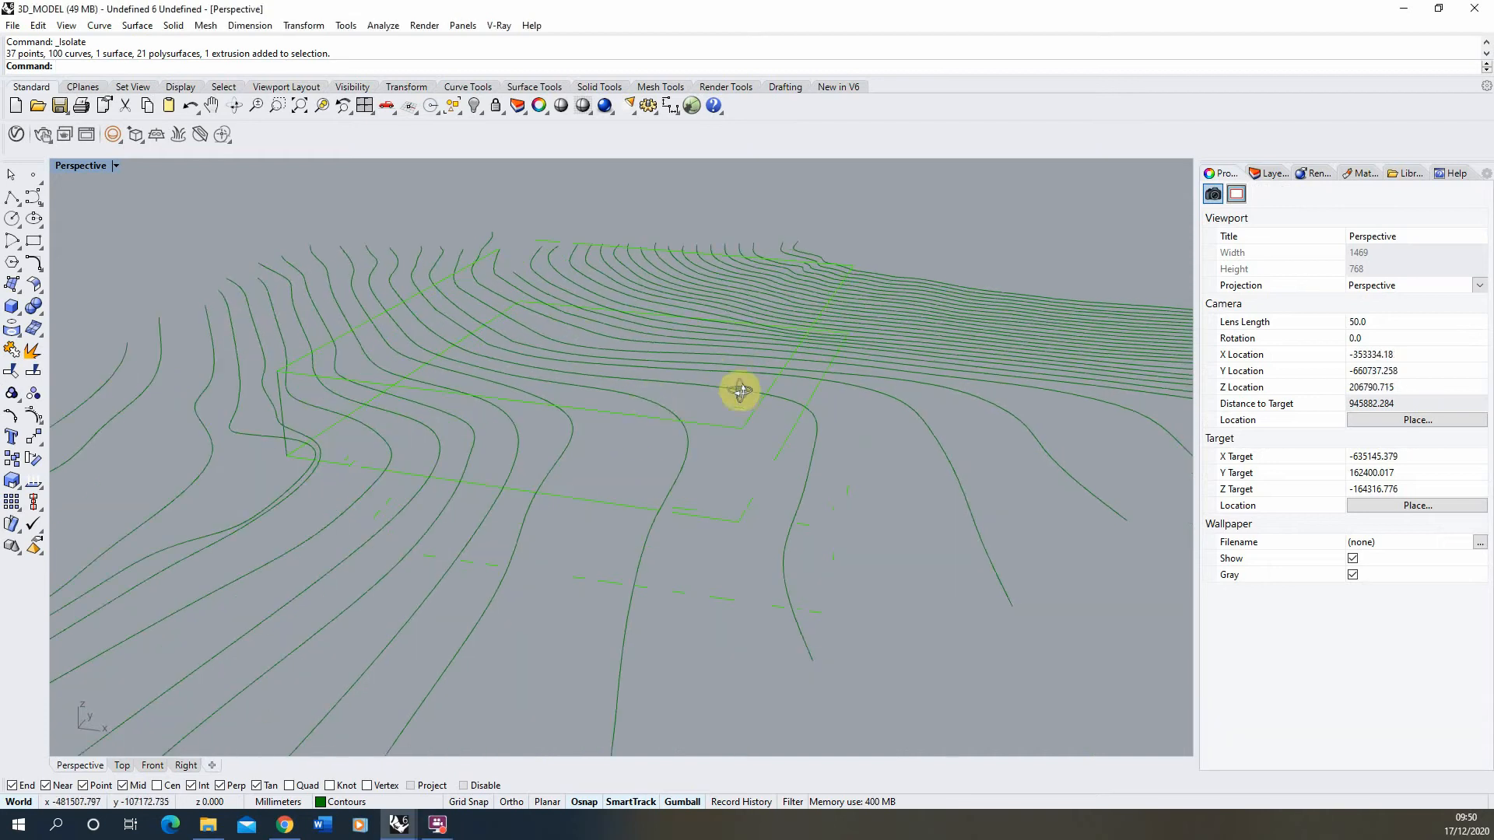
left_click(661, 415)
left_click(322, 105)
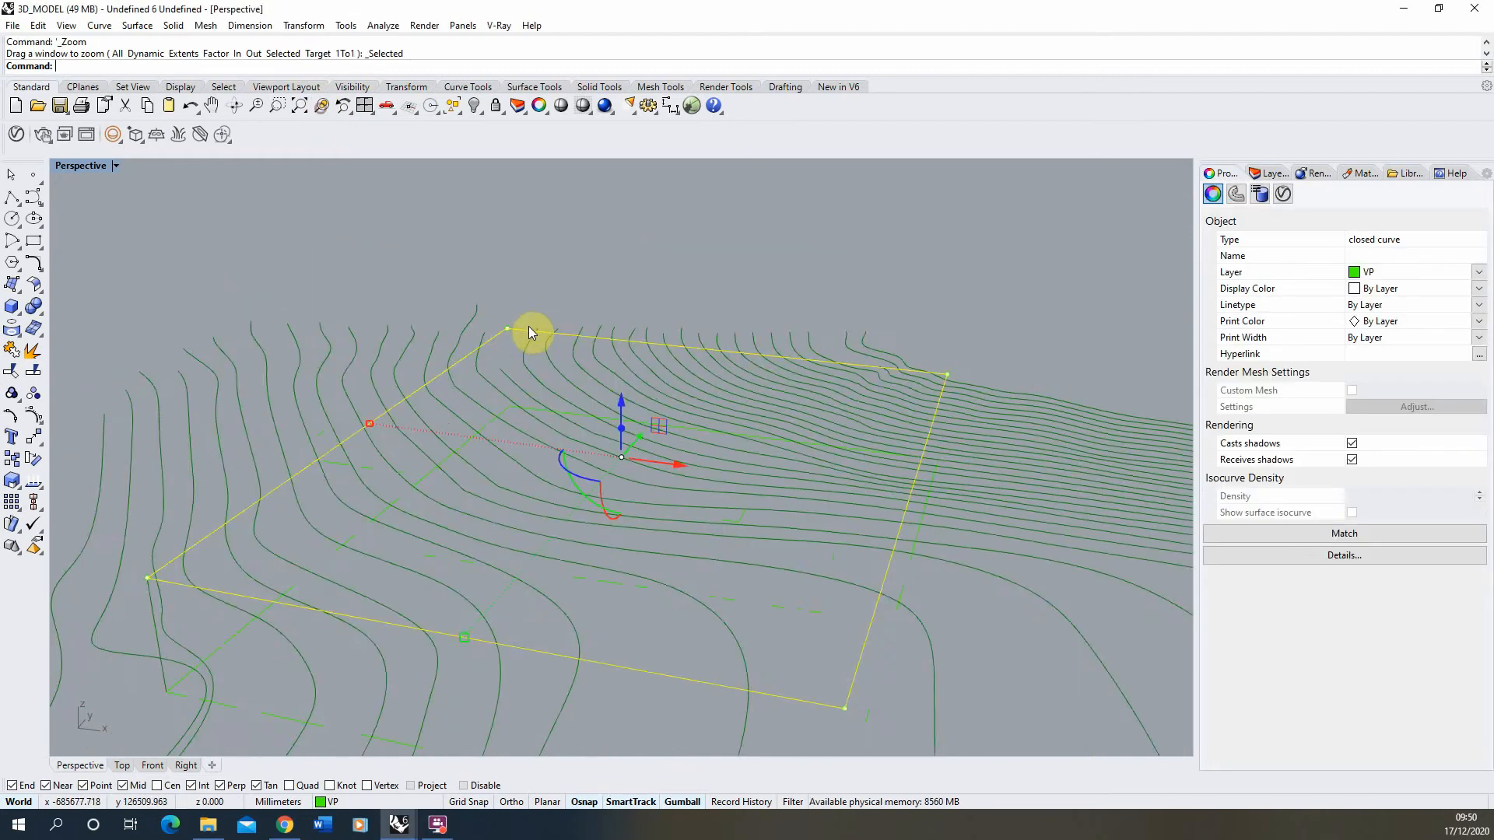
right_click_drag(529, 325, 166, 624)
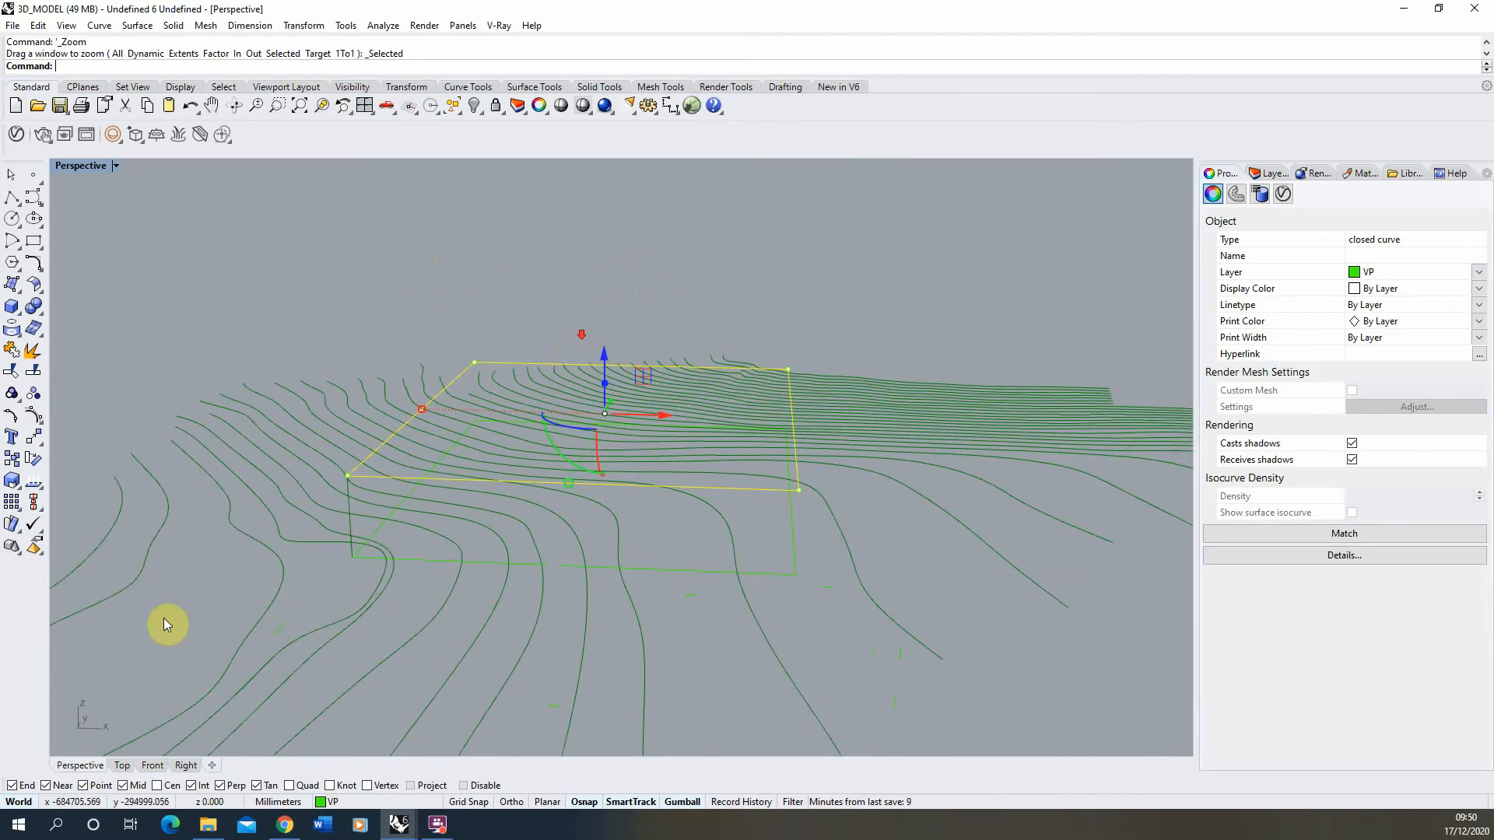
right_click_drag(829, 380, 820, 352)
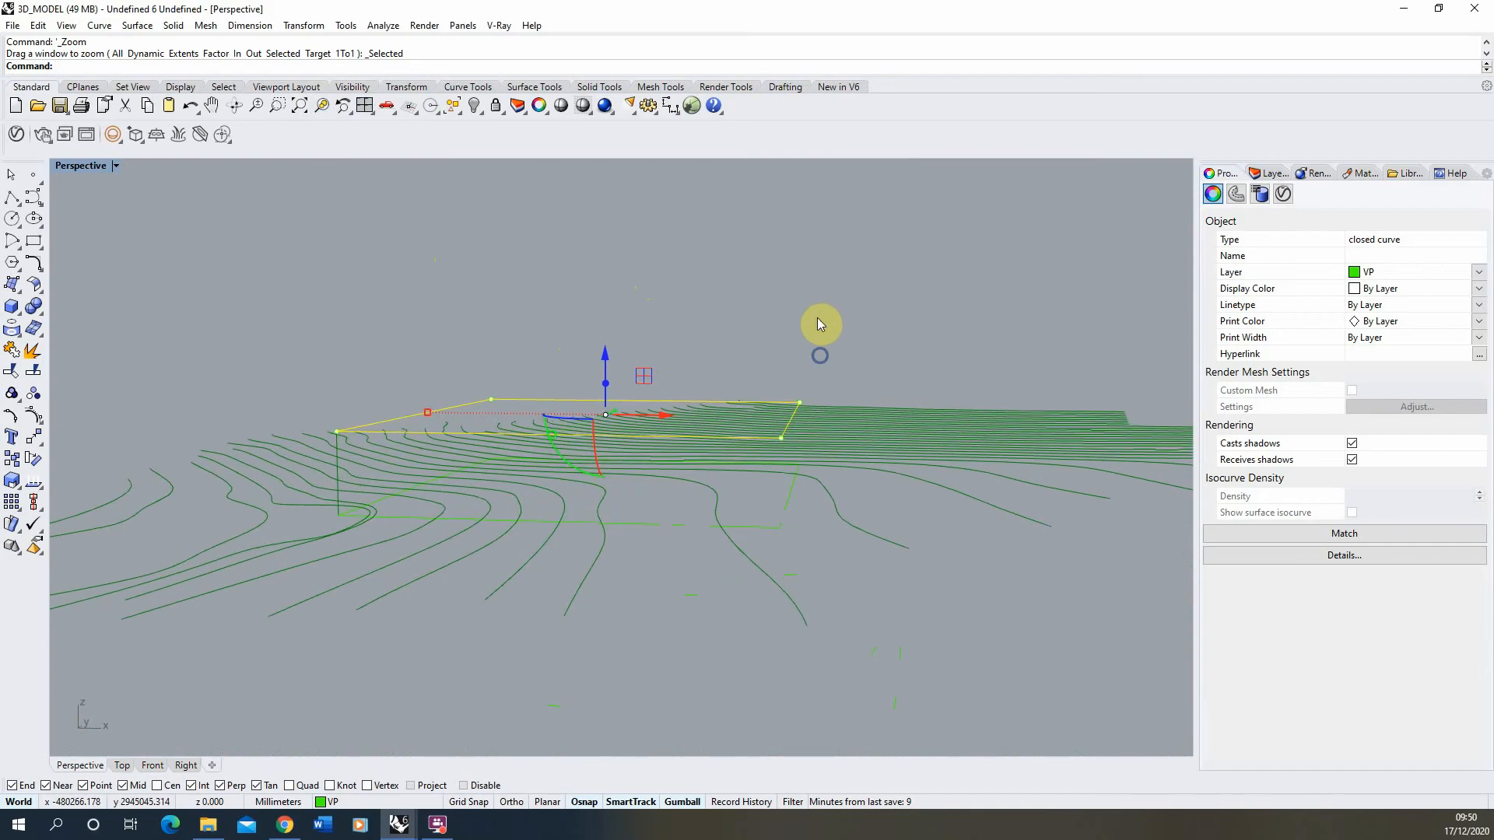
left_click(814, 311)
Delete the vertical reference line at the corner of the site boundary.
scroll(340, 470, "up", 6)
left_click(339, 459)
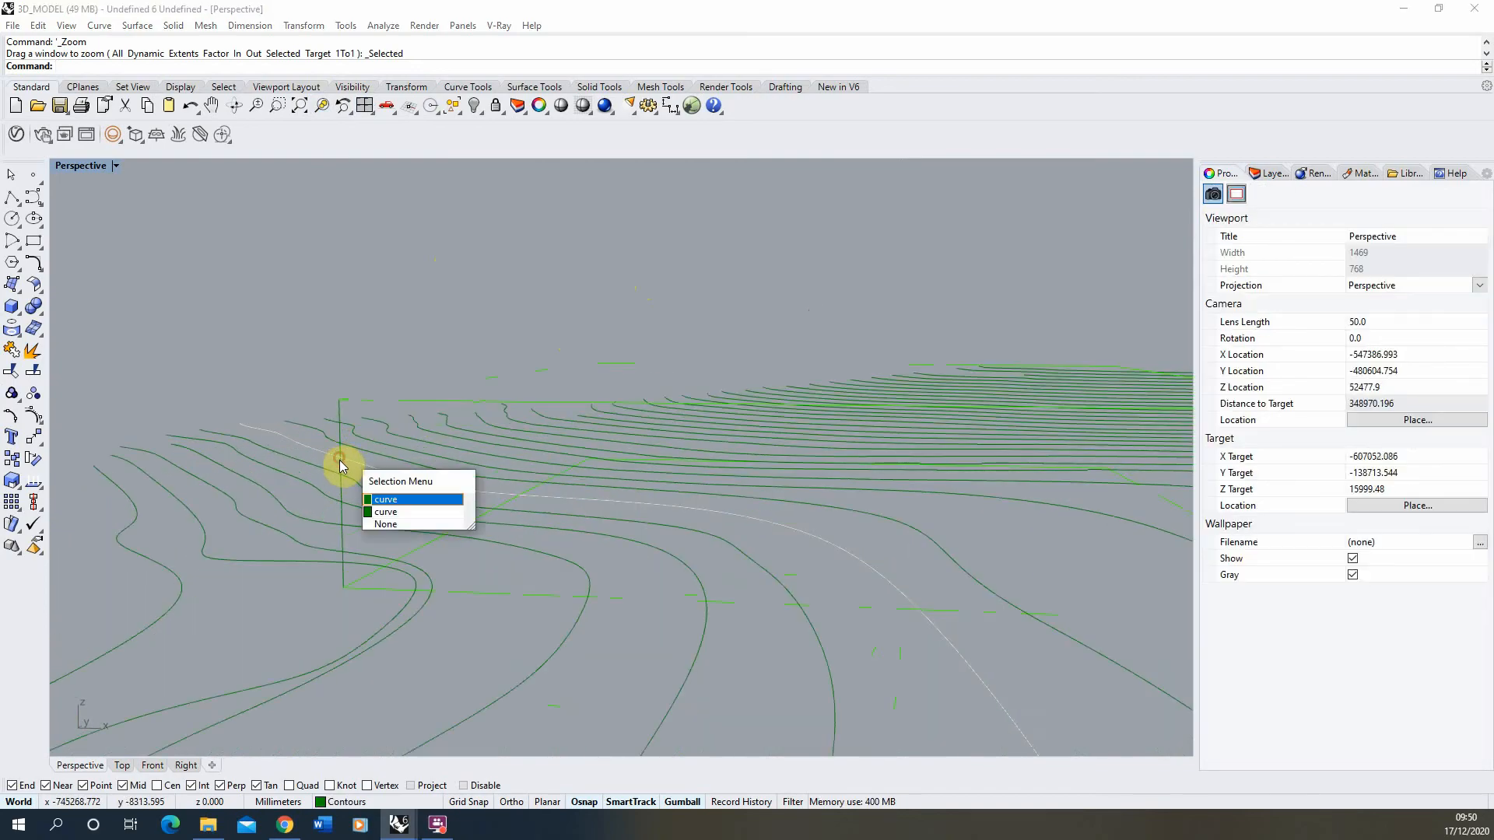
left_click(342, 576)
right_click_drag(346, 464, 470, 381)
key("Delete")
scroll(470, 380, "down", 8)
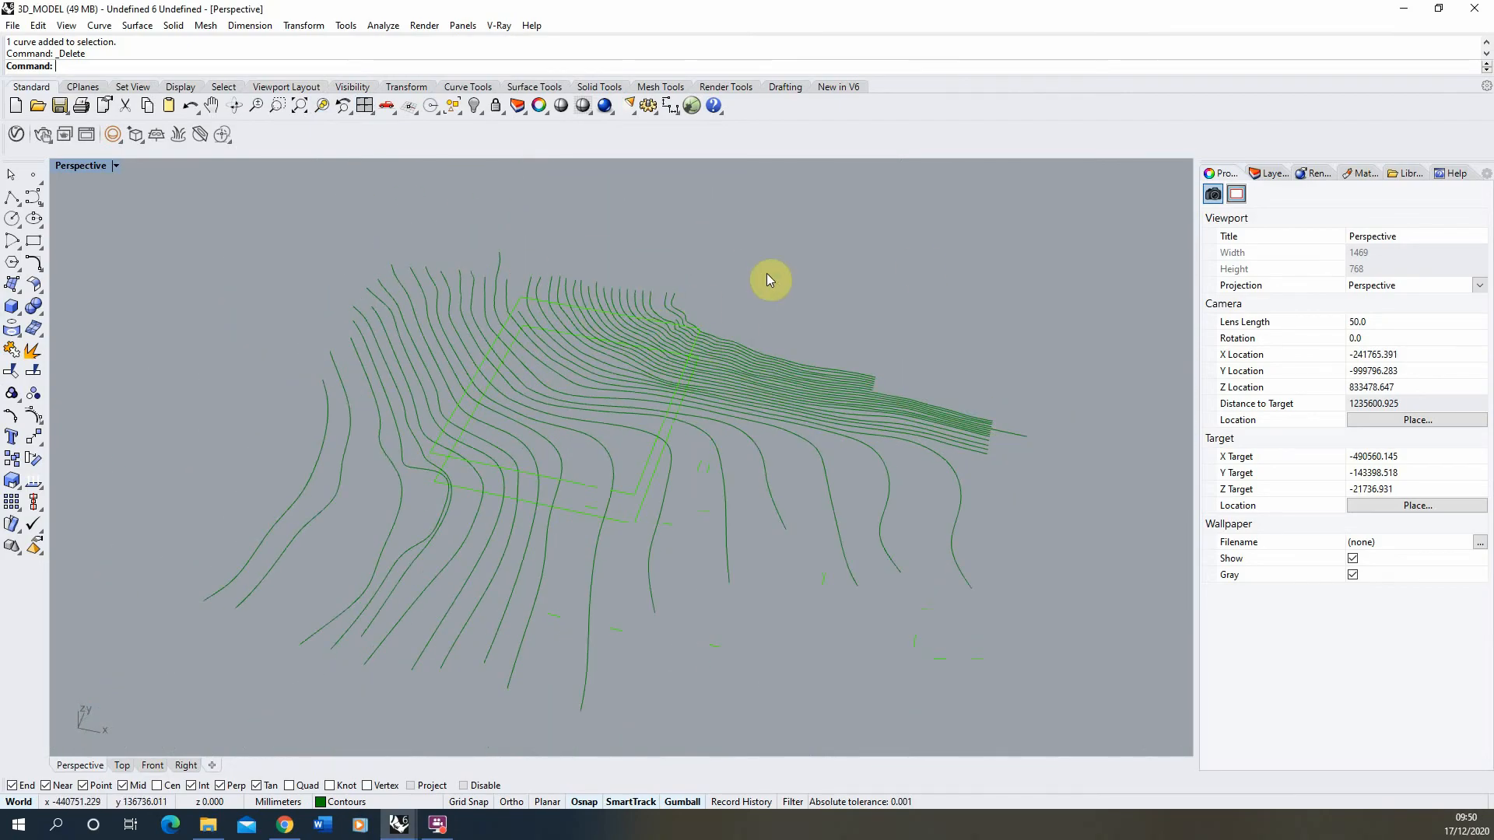
left_click_drag(804, 255, 280, 595)
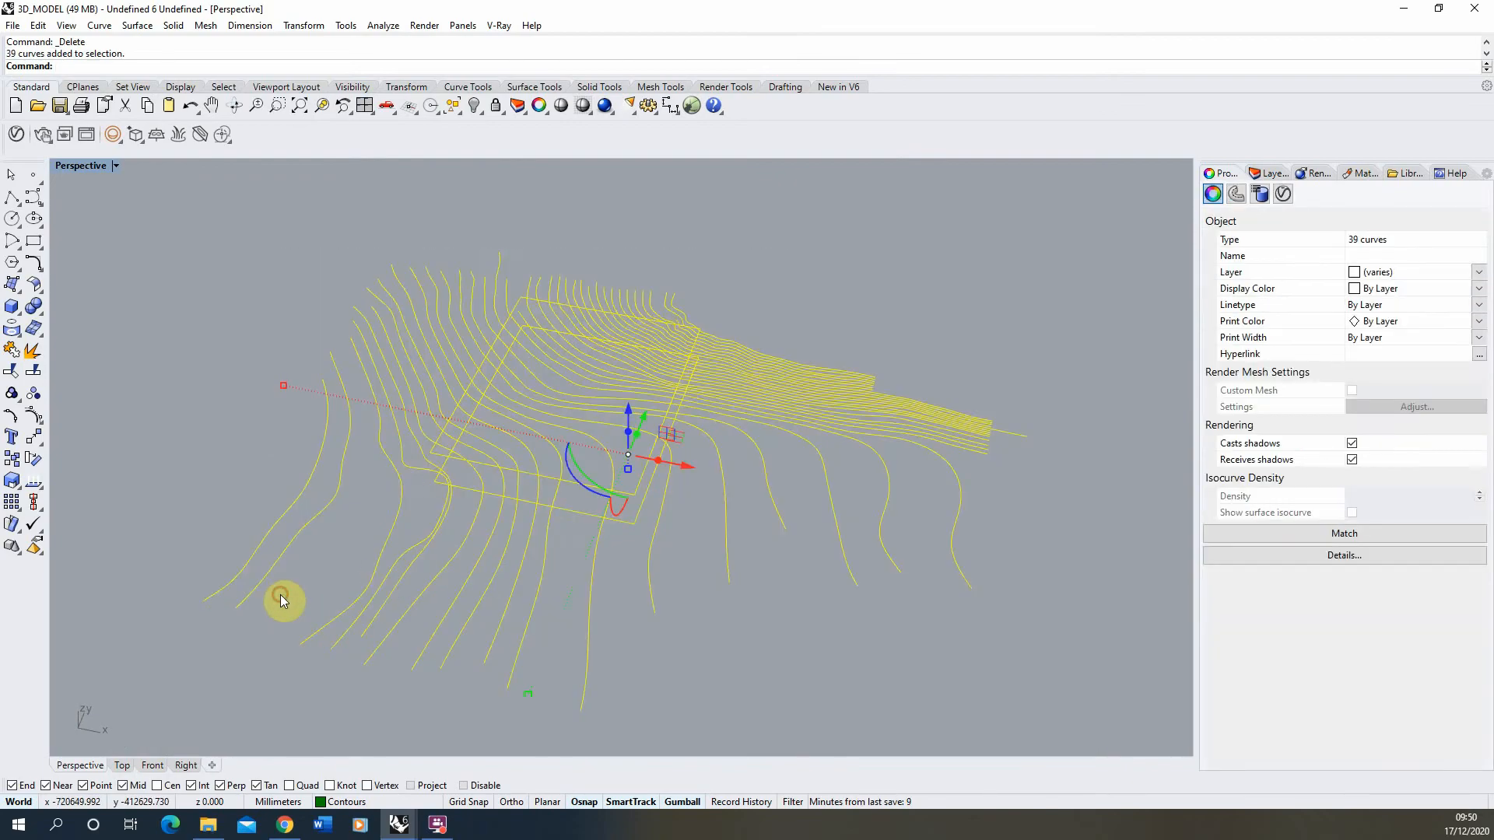
scroll(492, 483, "up", 3)
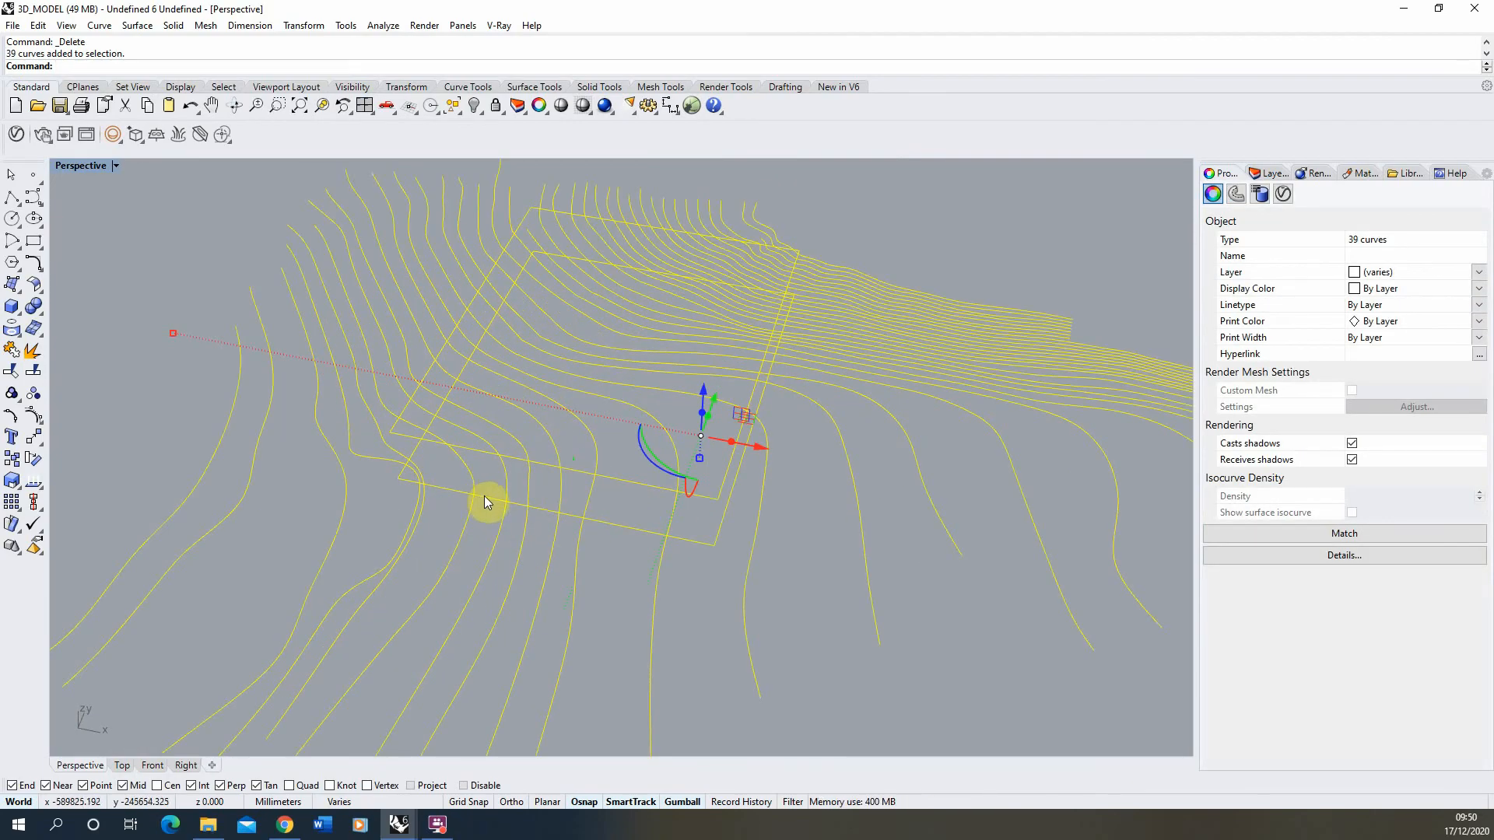
left_click(483, 496, "ctrl")
left_click(483, 451, "ctrl")
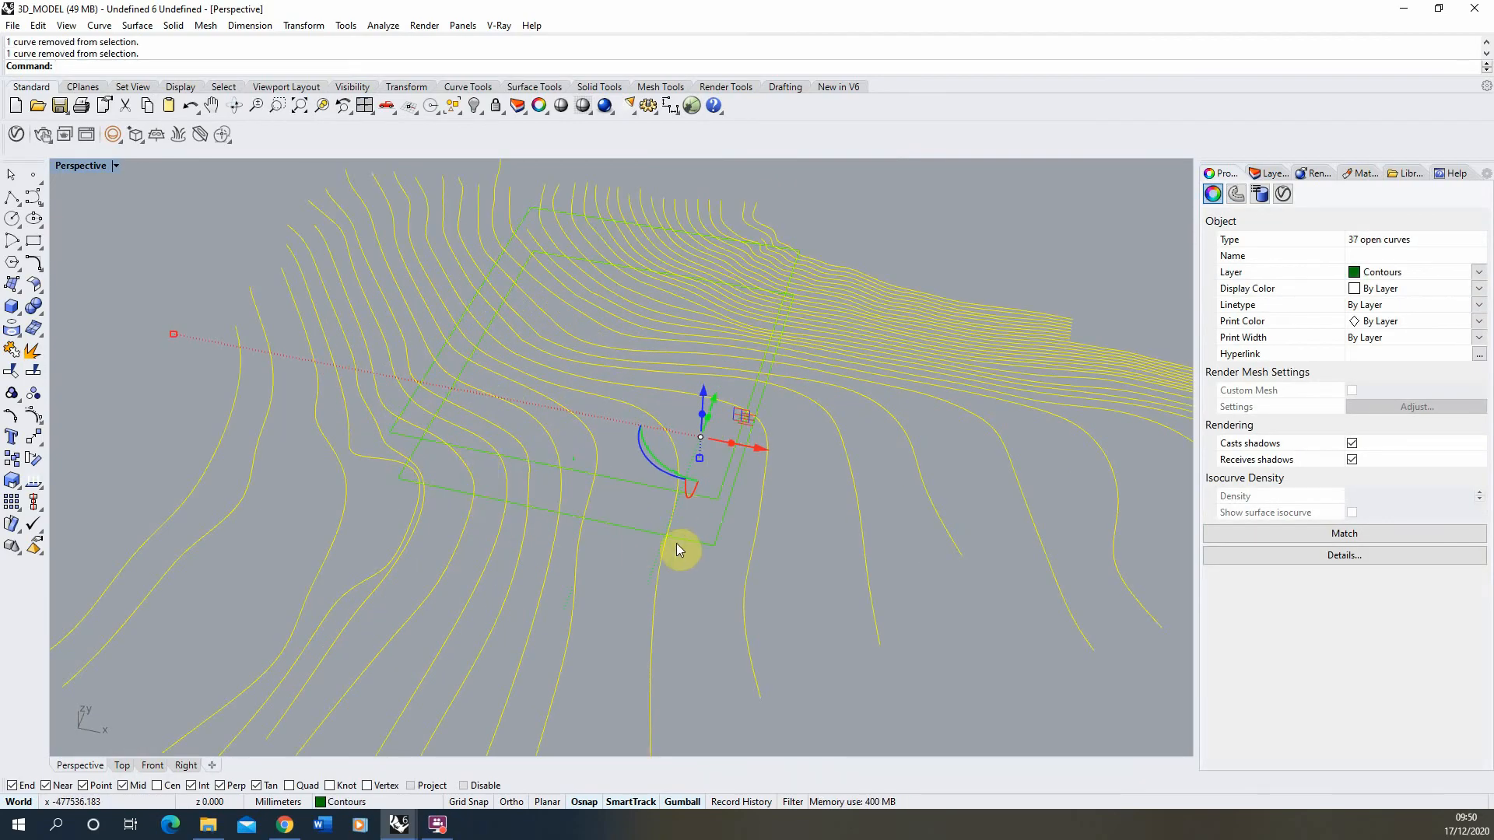
right_click_drag(677, 545, 722, 492)
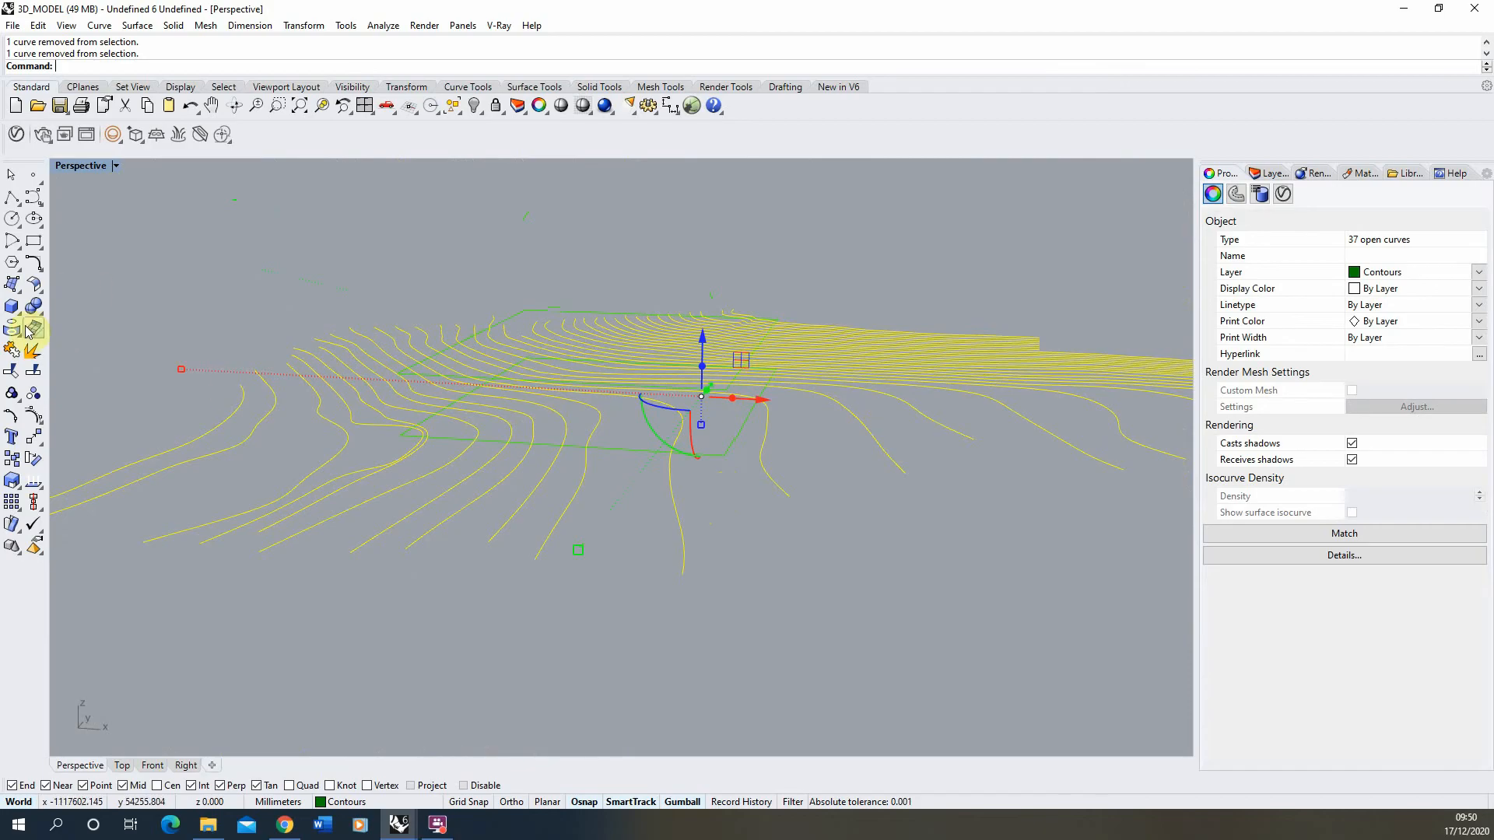
left_click(11, 285)
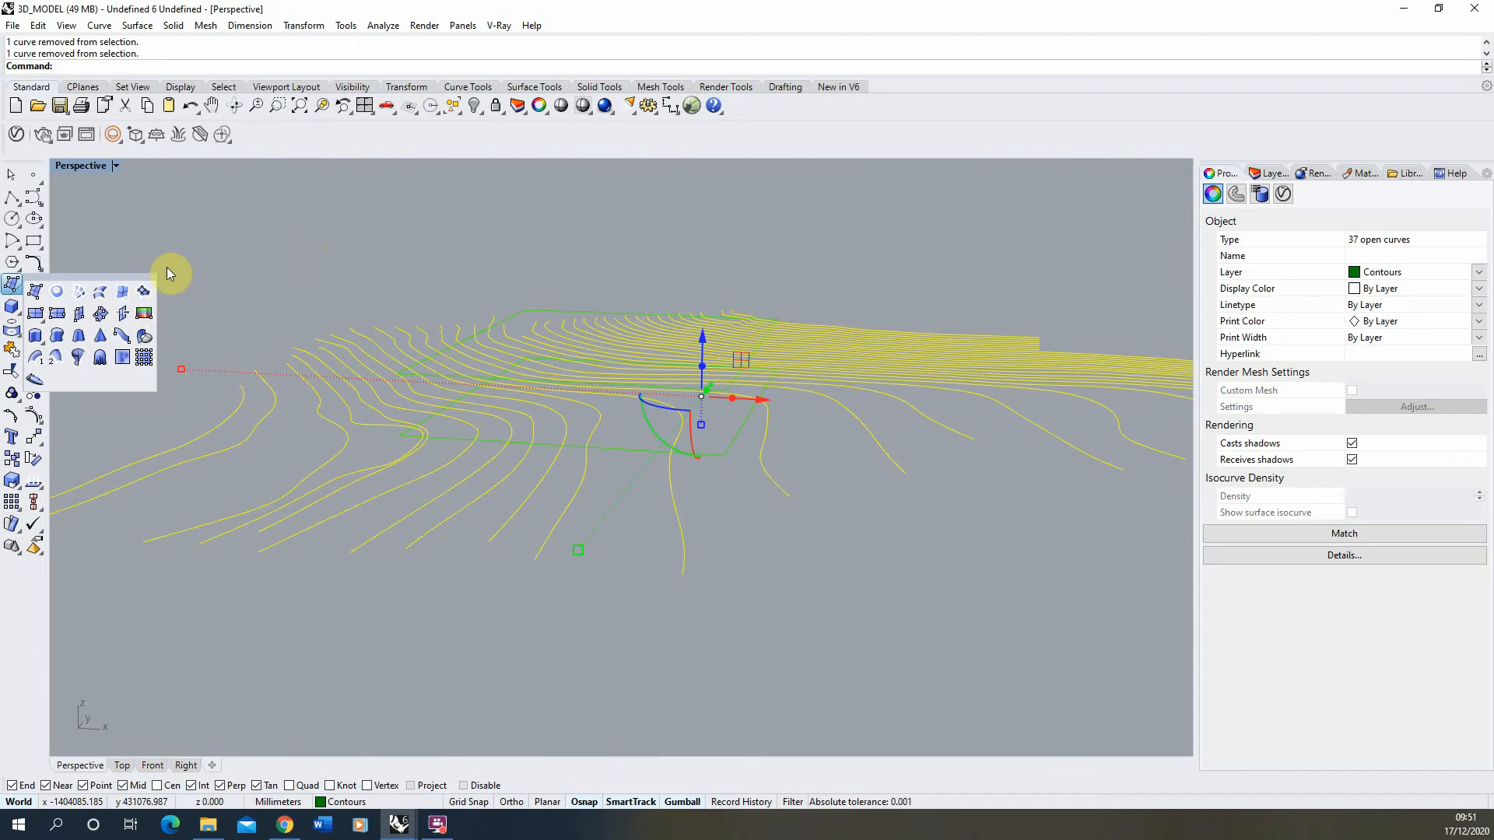
left_click(217, 251)
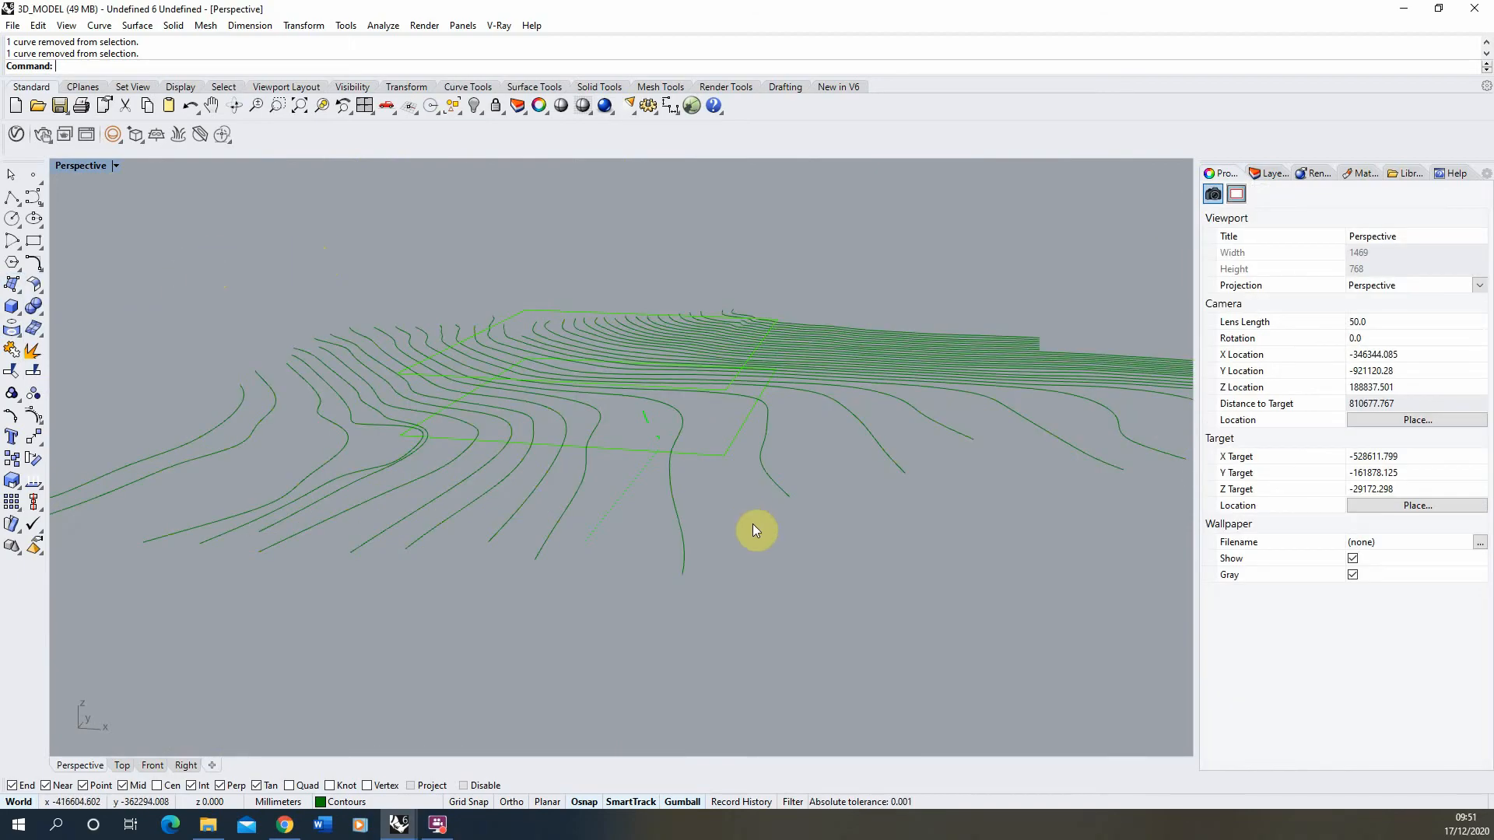
Patch a terrain surface through all contour curves, excluding the two boundary rectangles, using 10 surface U spans and 10 surface V spans.
left_click(374, 471)
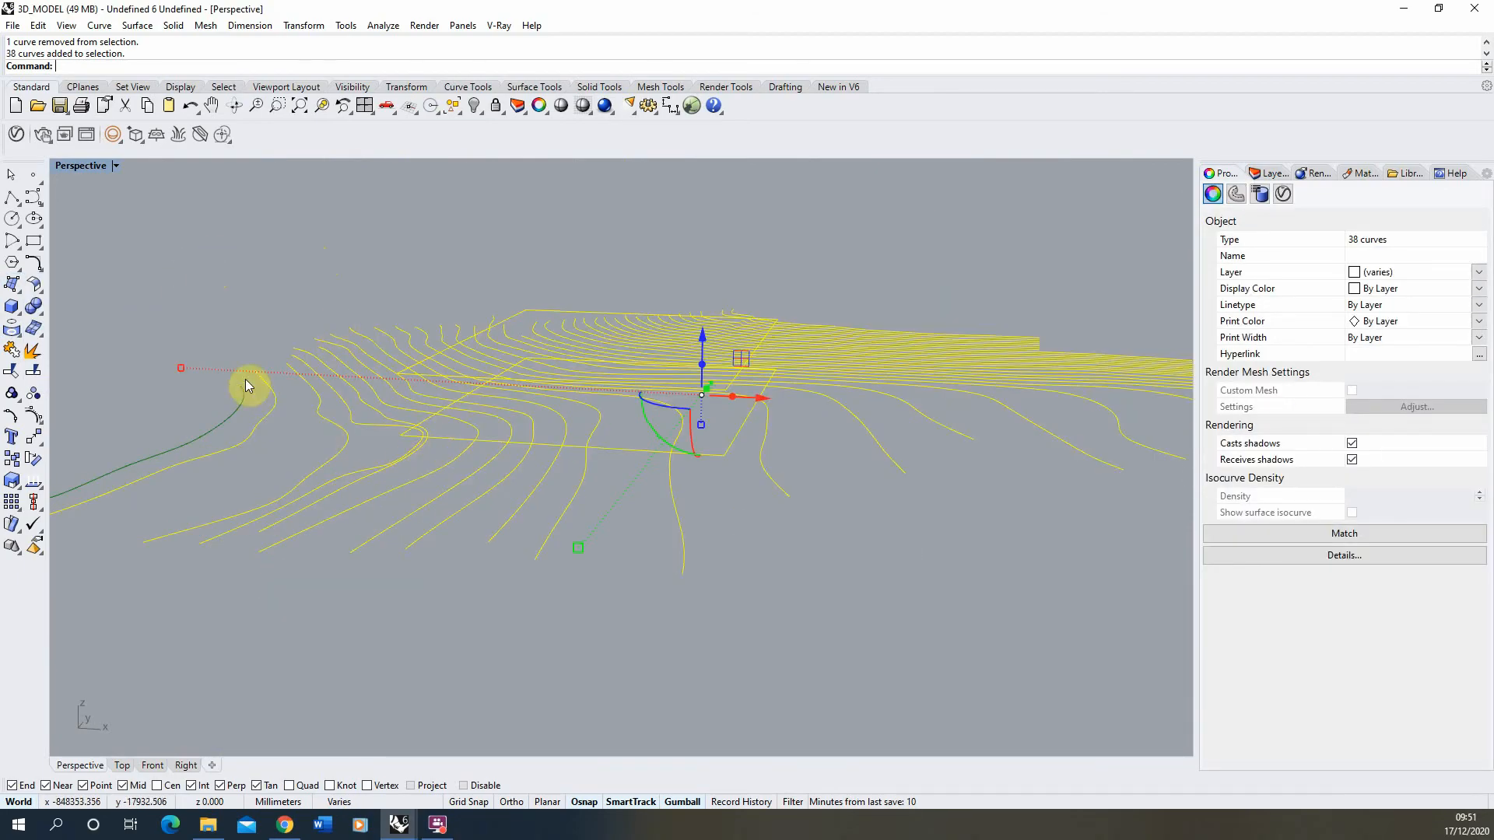
left_click(235, 409, "shift")
left_click(403, 438, "ctrl")
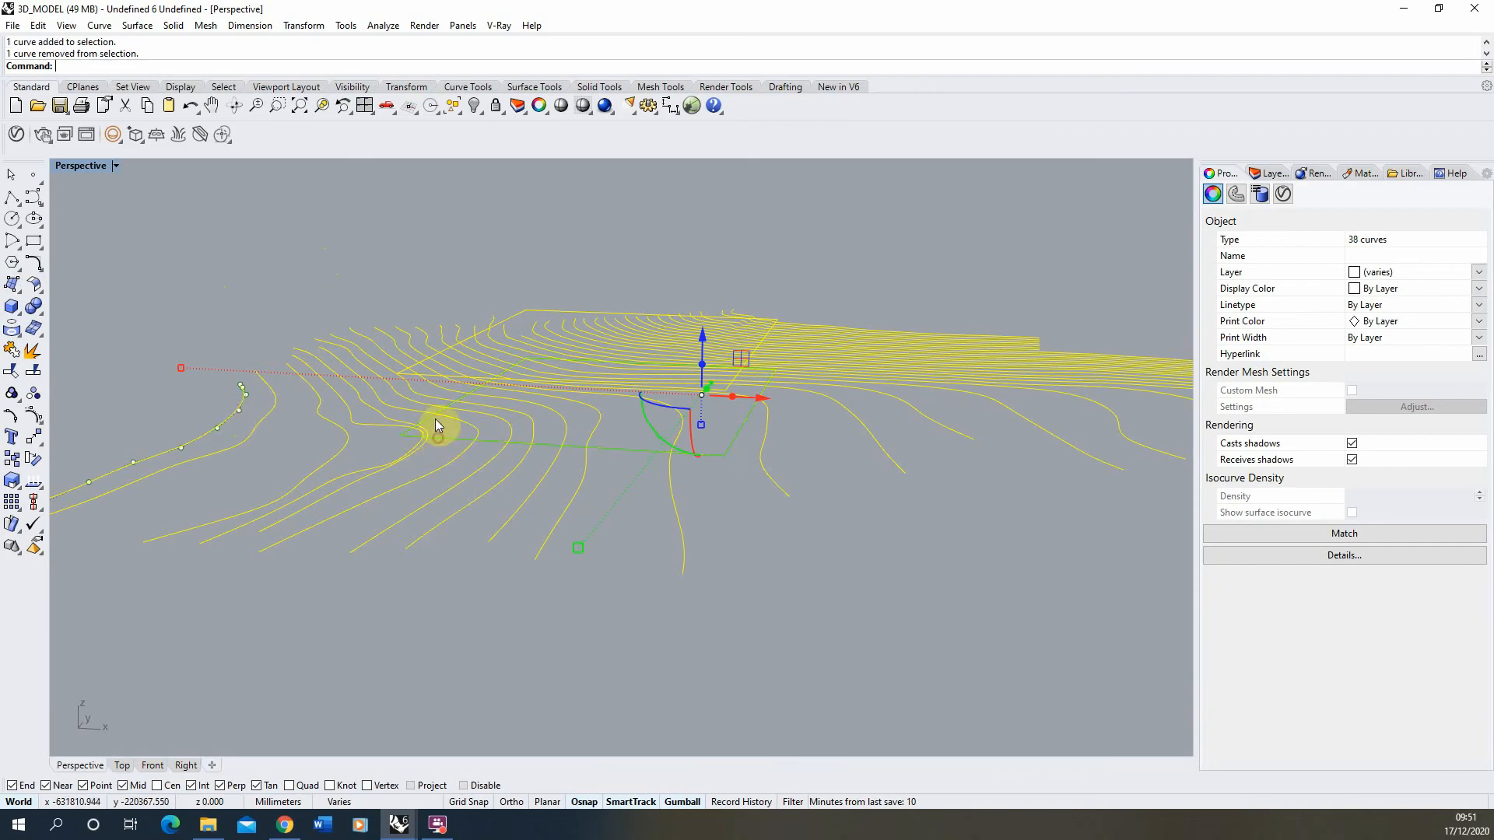
left_click(409, 377, "ctrl")
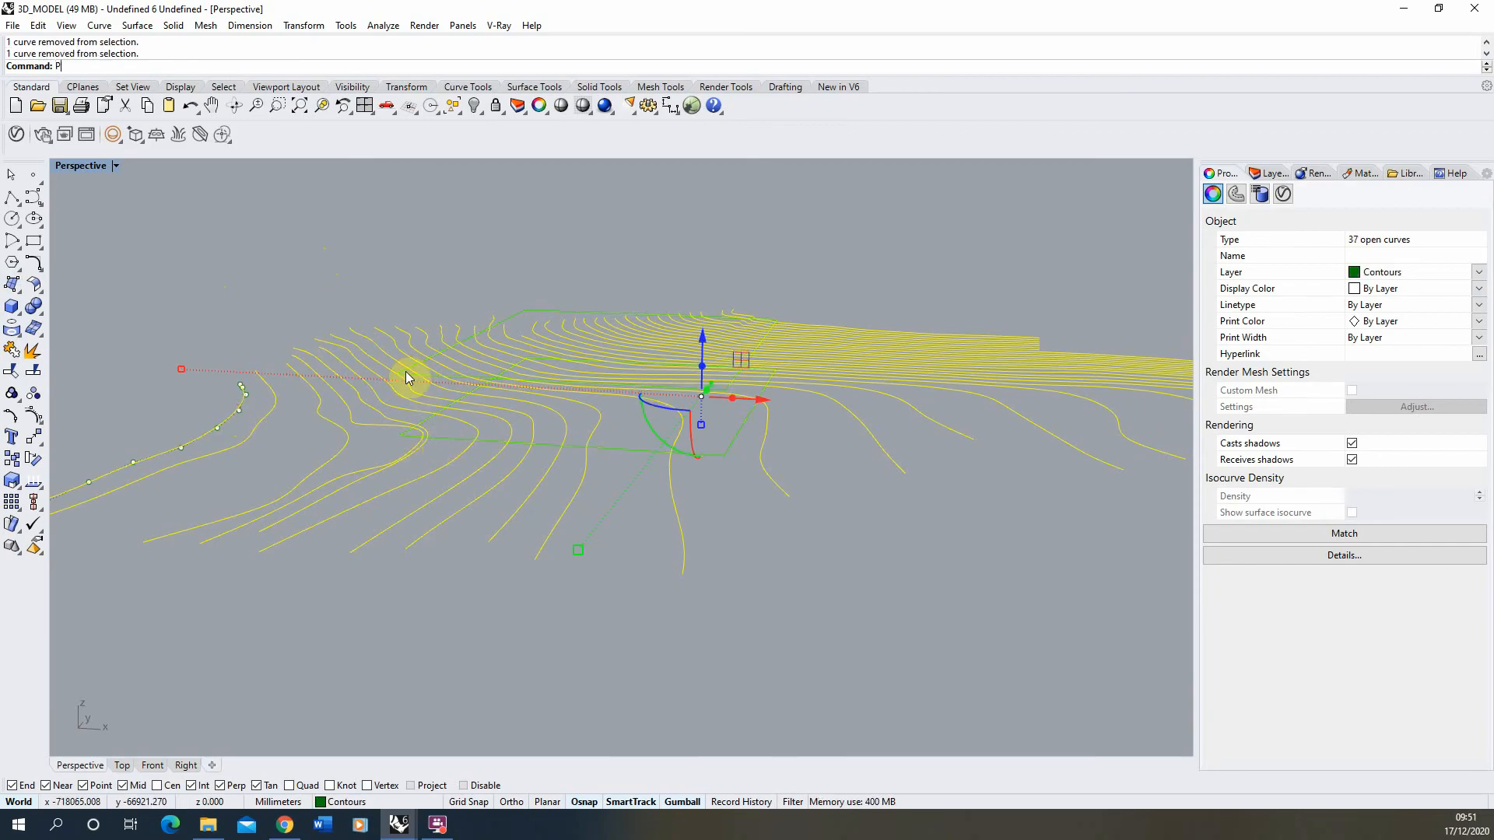
type("h")
key("Return")
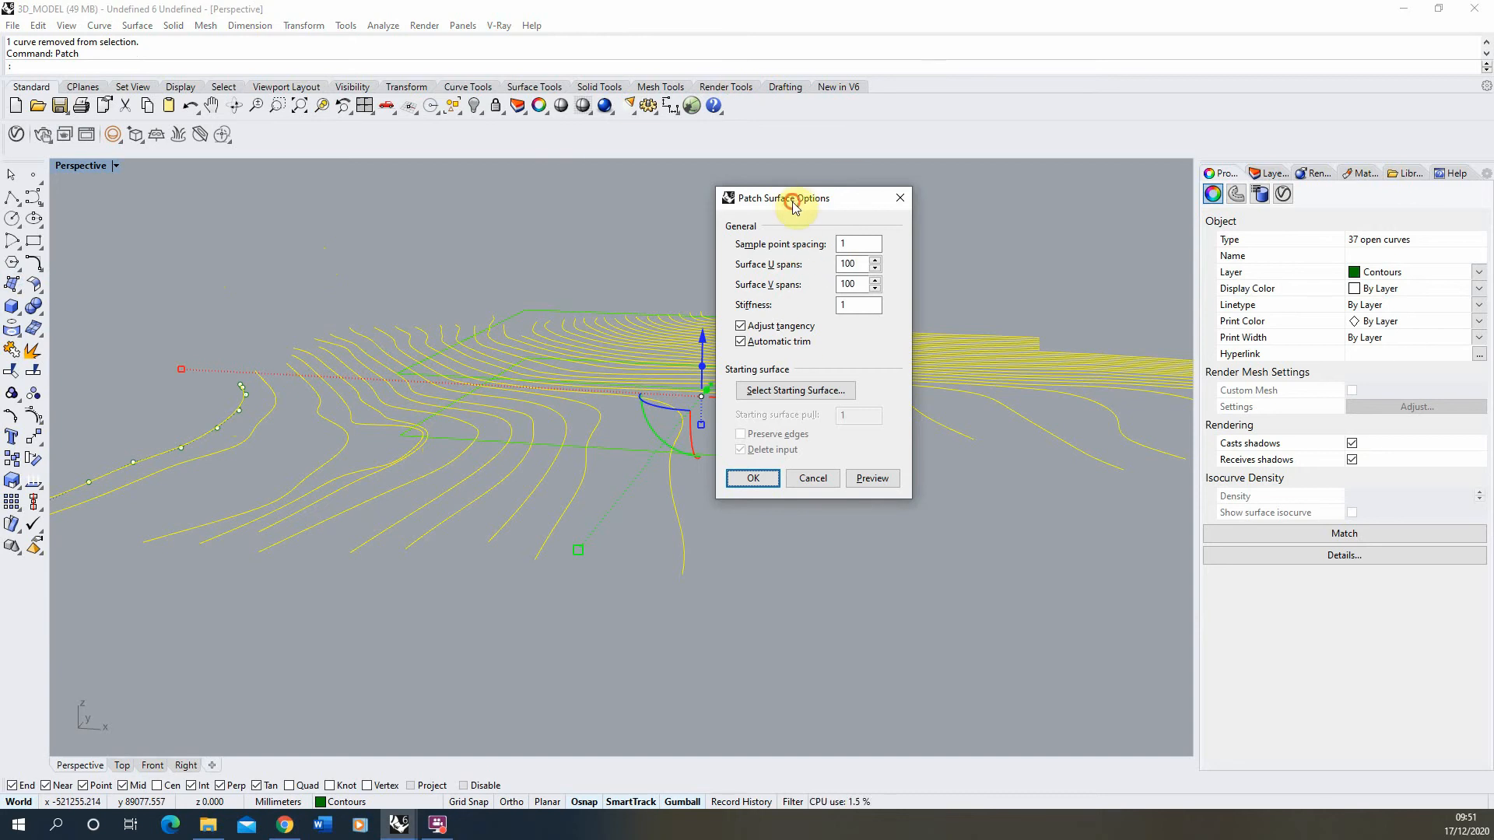
left_click_drag(795, 204, 326, 287)
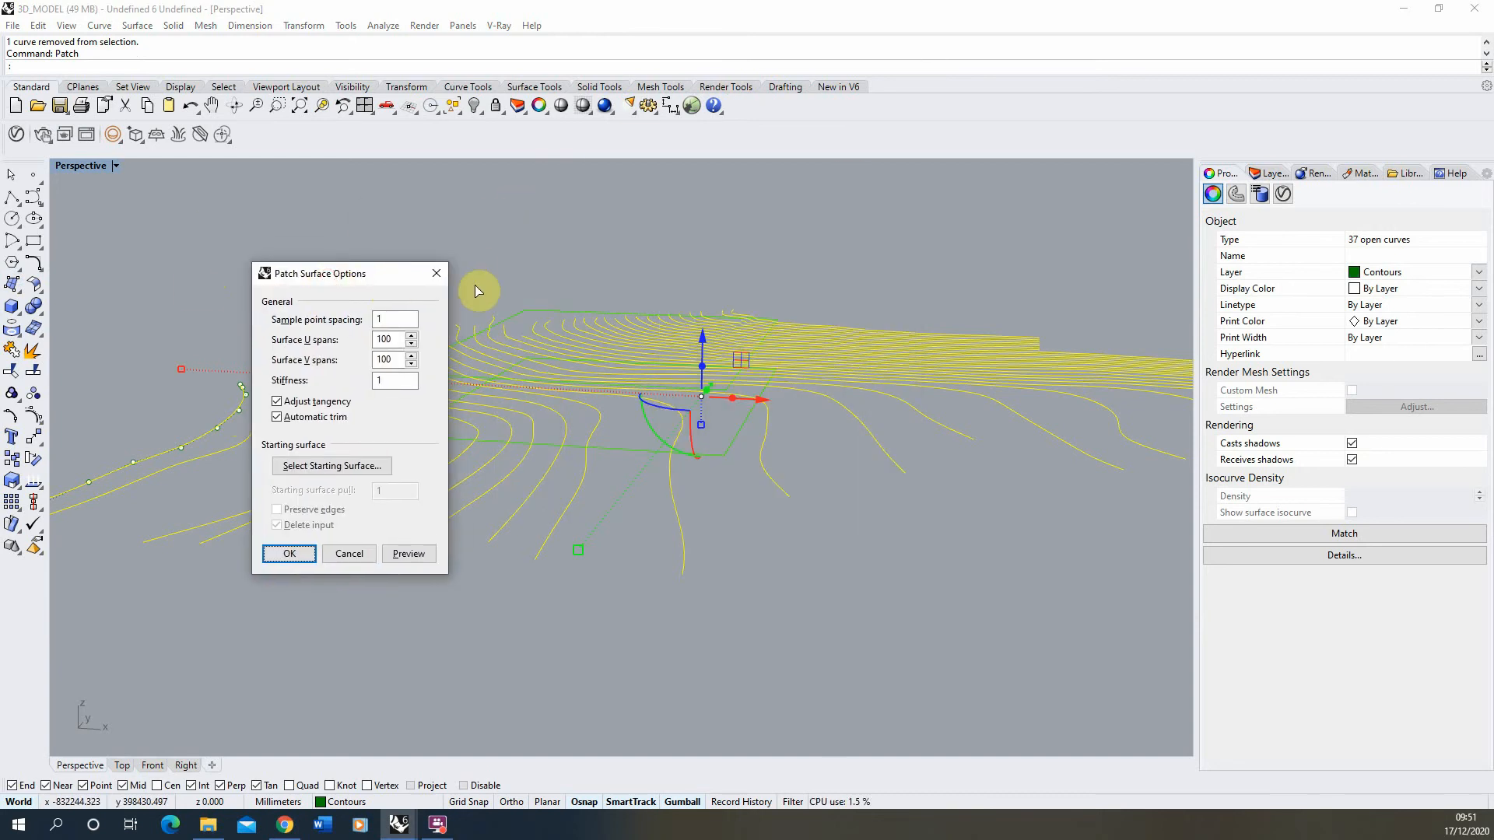
double_click(397, 339)
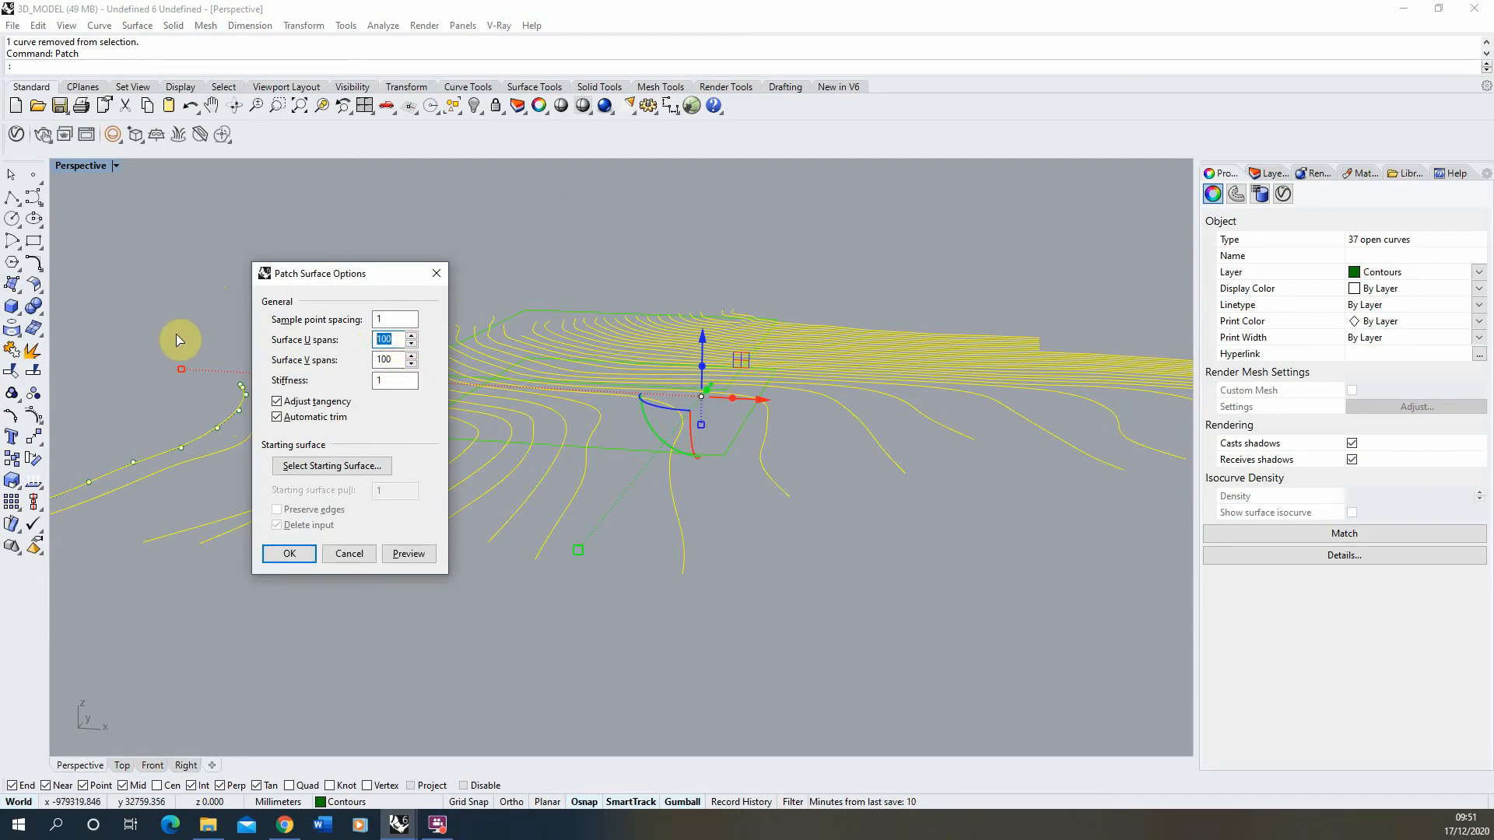
type("10")
key("Tab")
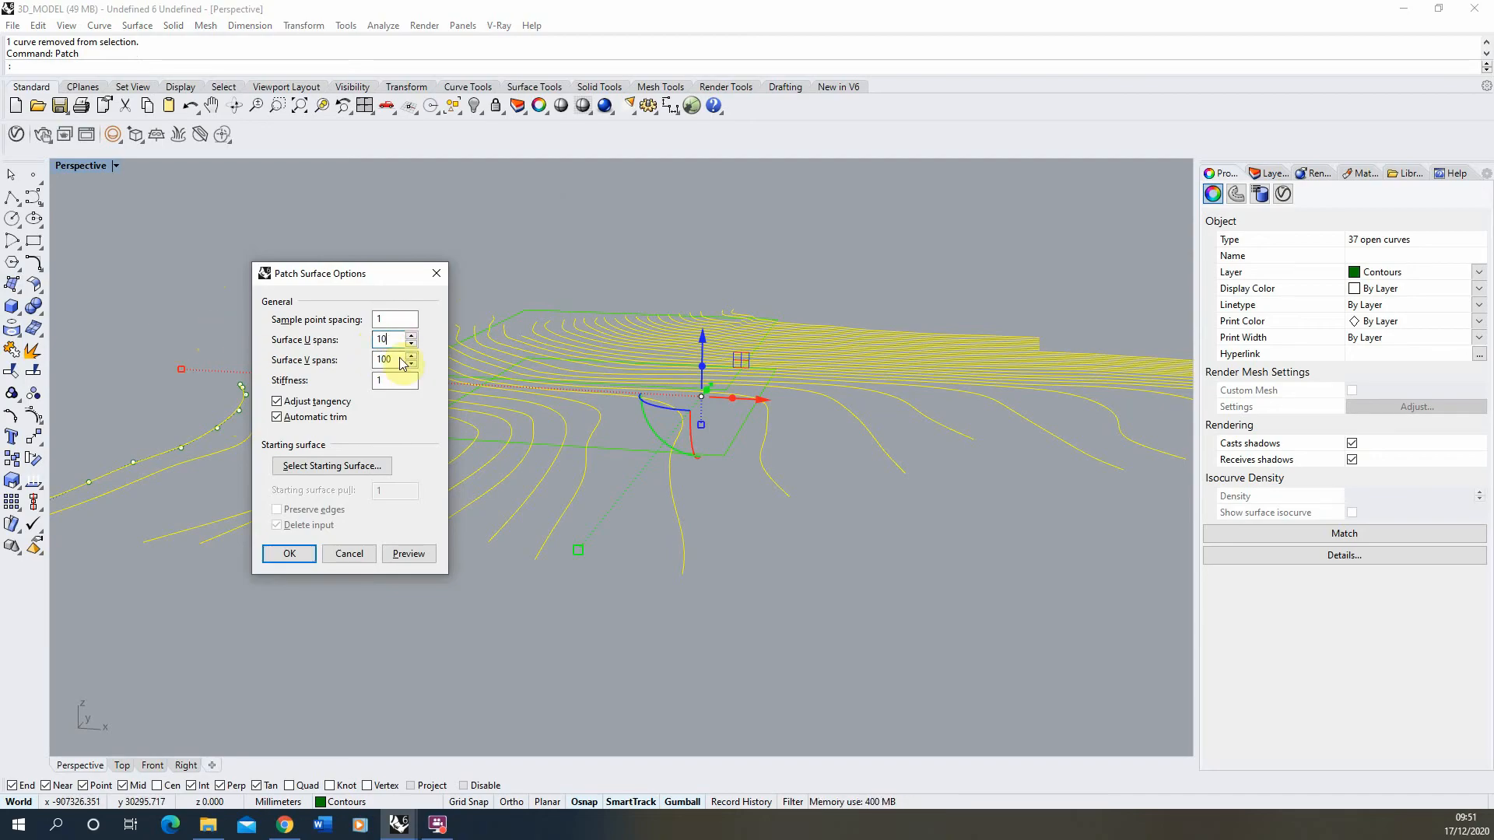
type("10")
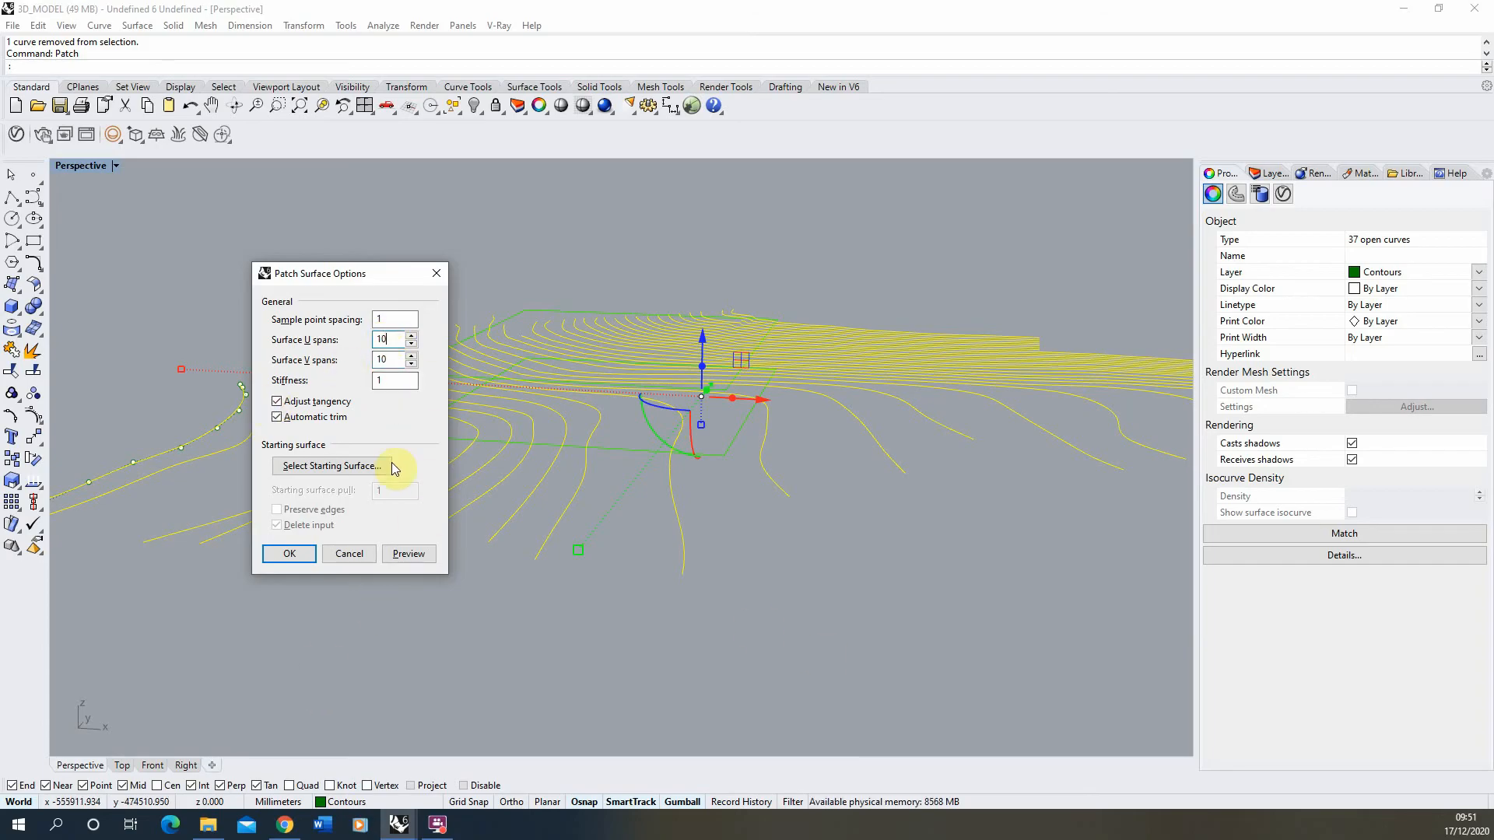
left_click(288, 555)
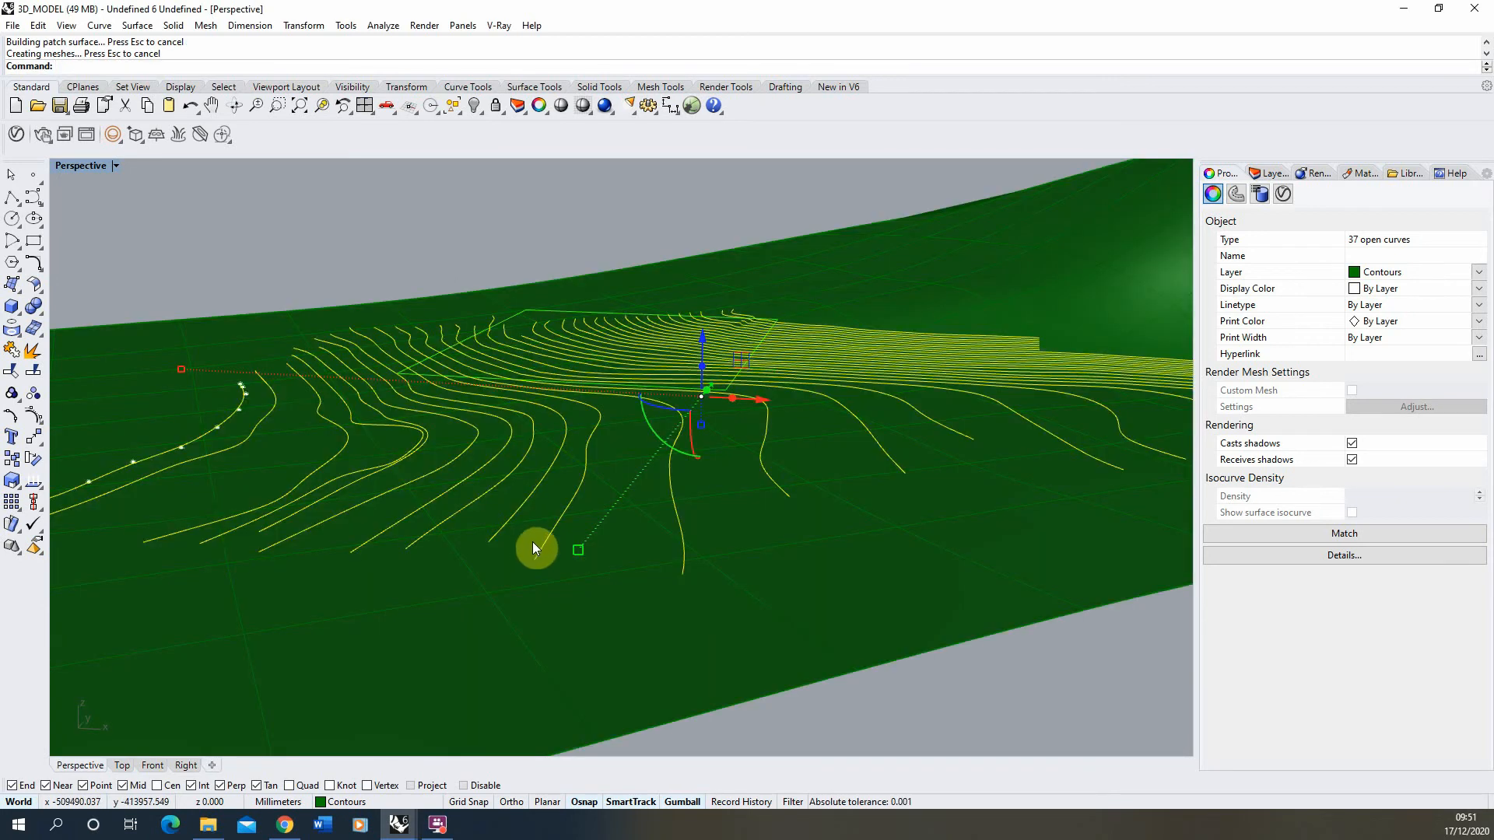
Examine from the side how closely the patch surface follows the raised contours.
scroll(534, 548, "down", 5)
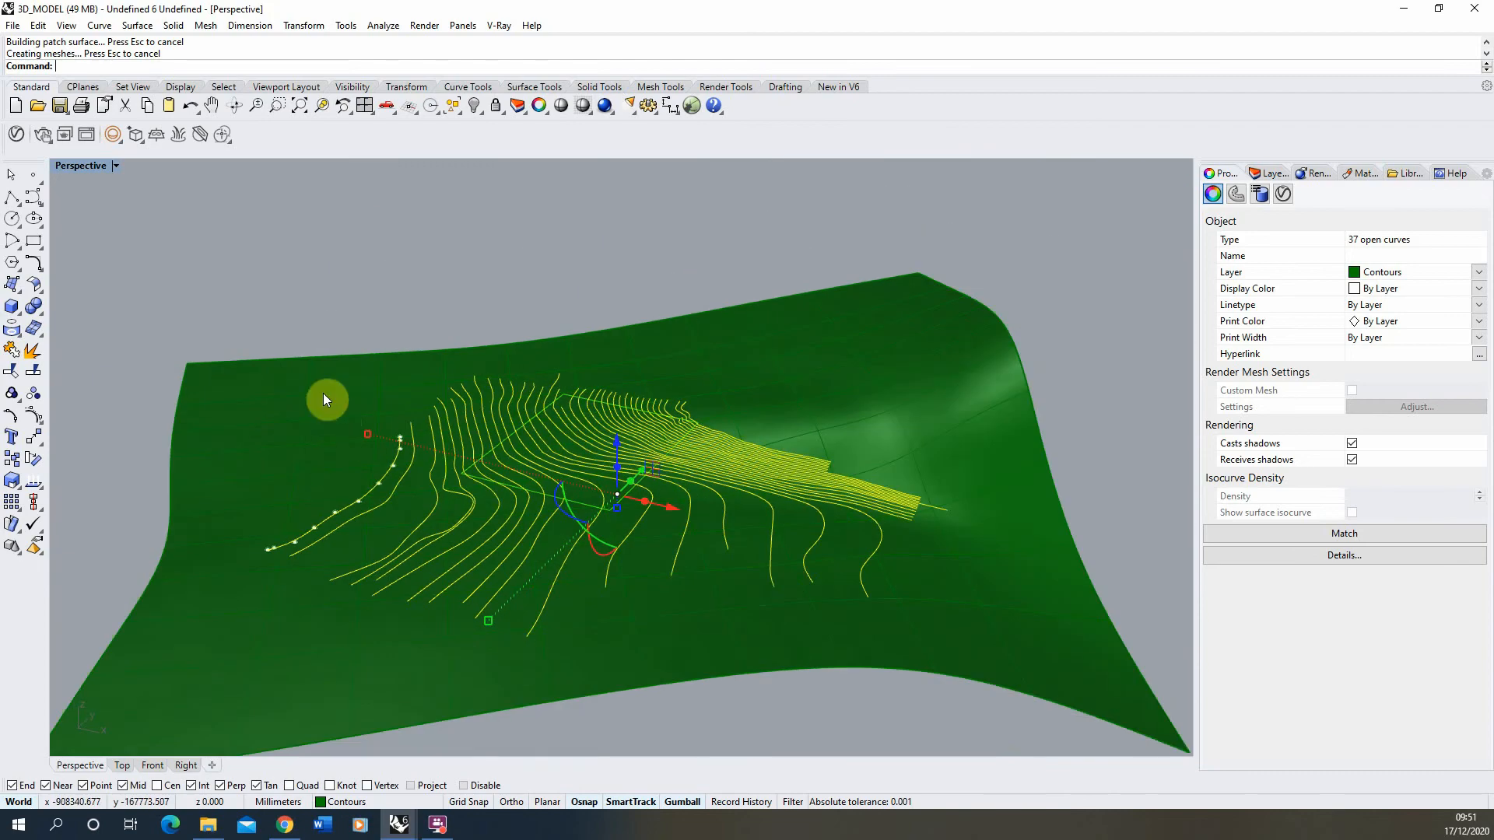
right_click_drag(669, 559, 693, 584)
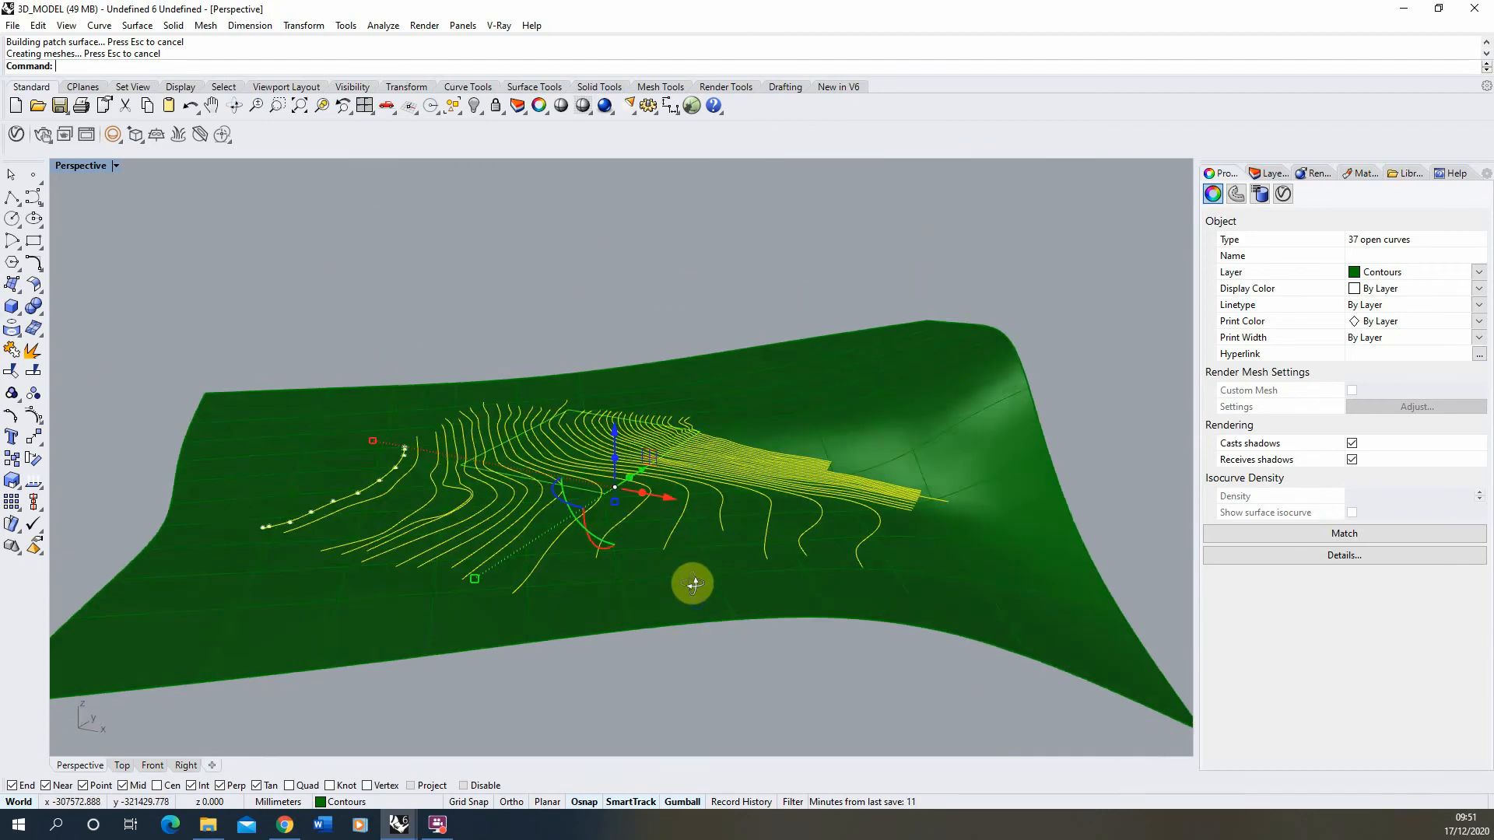
right_click_drag(676, 398, 633, 437)
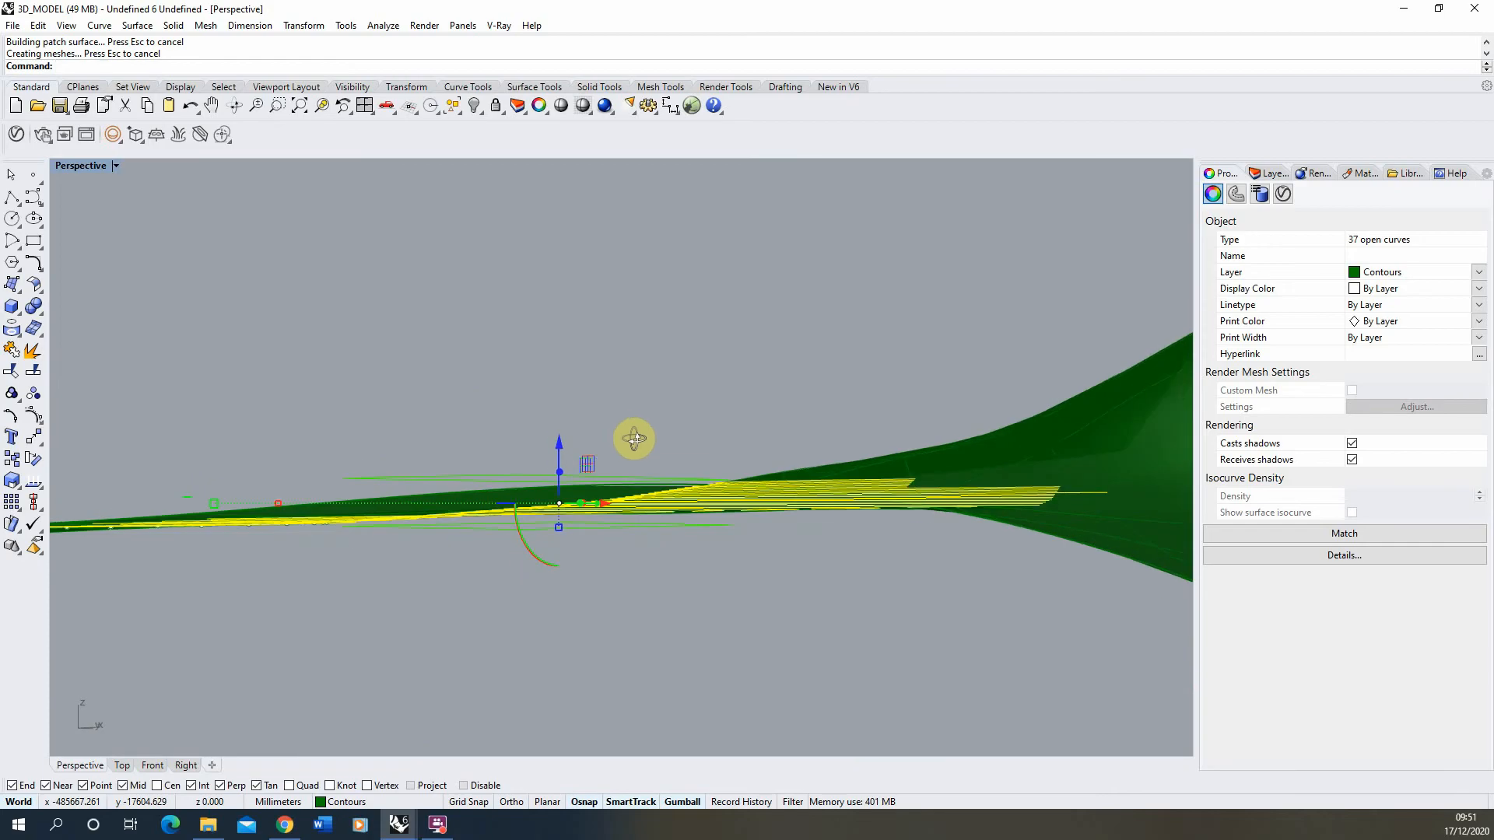
left_click(772, 675)
scroll(701, 508, "up", 10)
right_click_drag(653, 500, 557, 519)
scroll(893, 525, "up", 6)
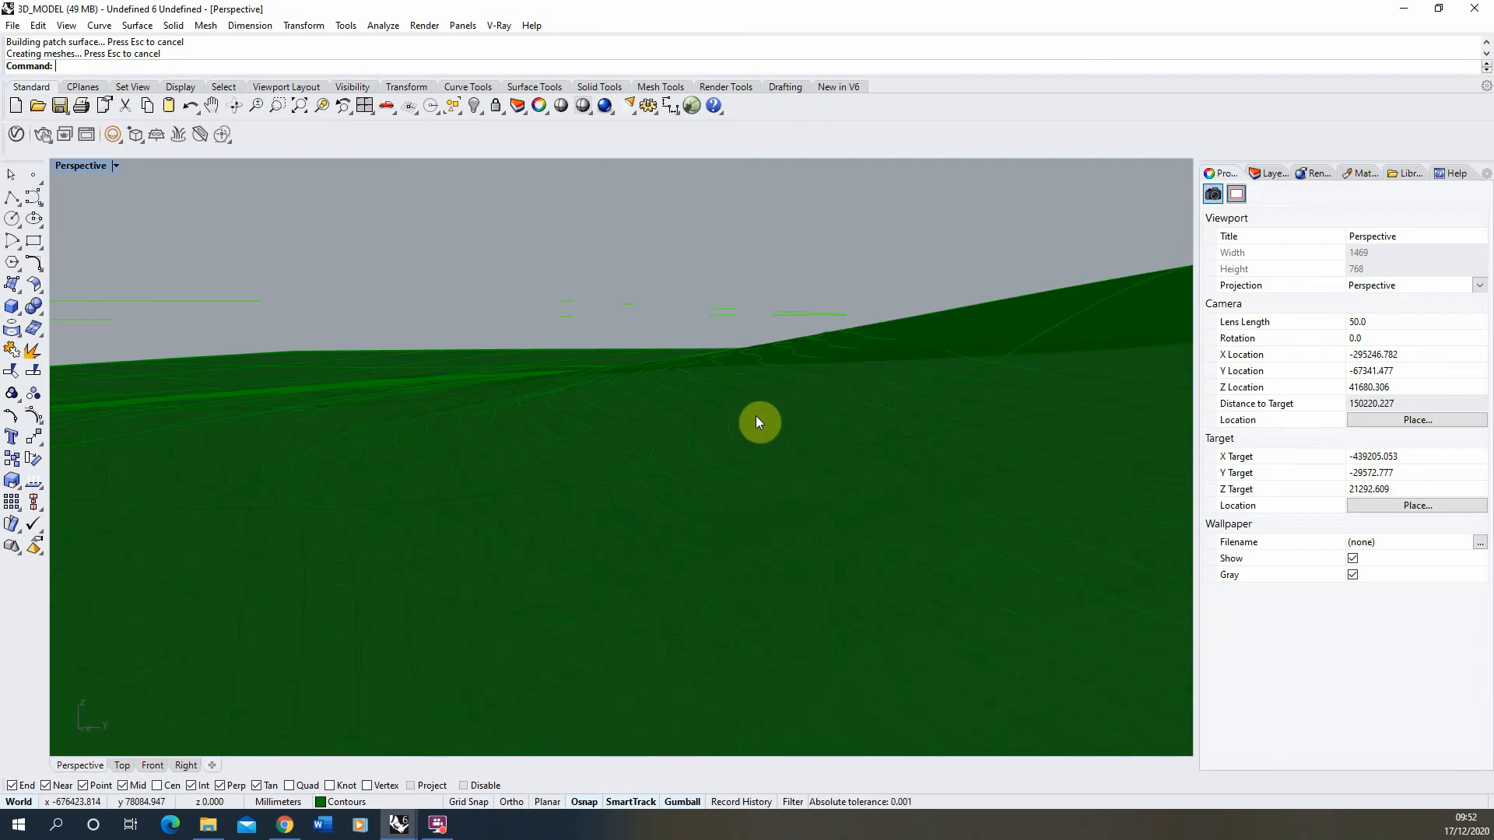
mouse_move(758, 423)
right_mouse_down()
mouse_move(633, 446)
mouse_move(778, 410)
right_mouse_up()
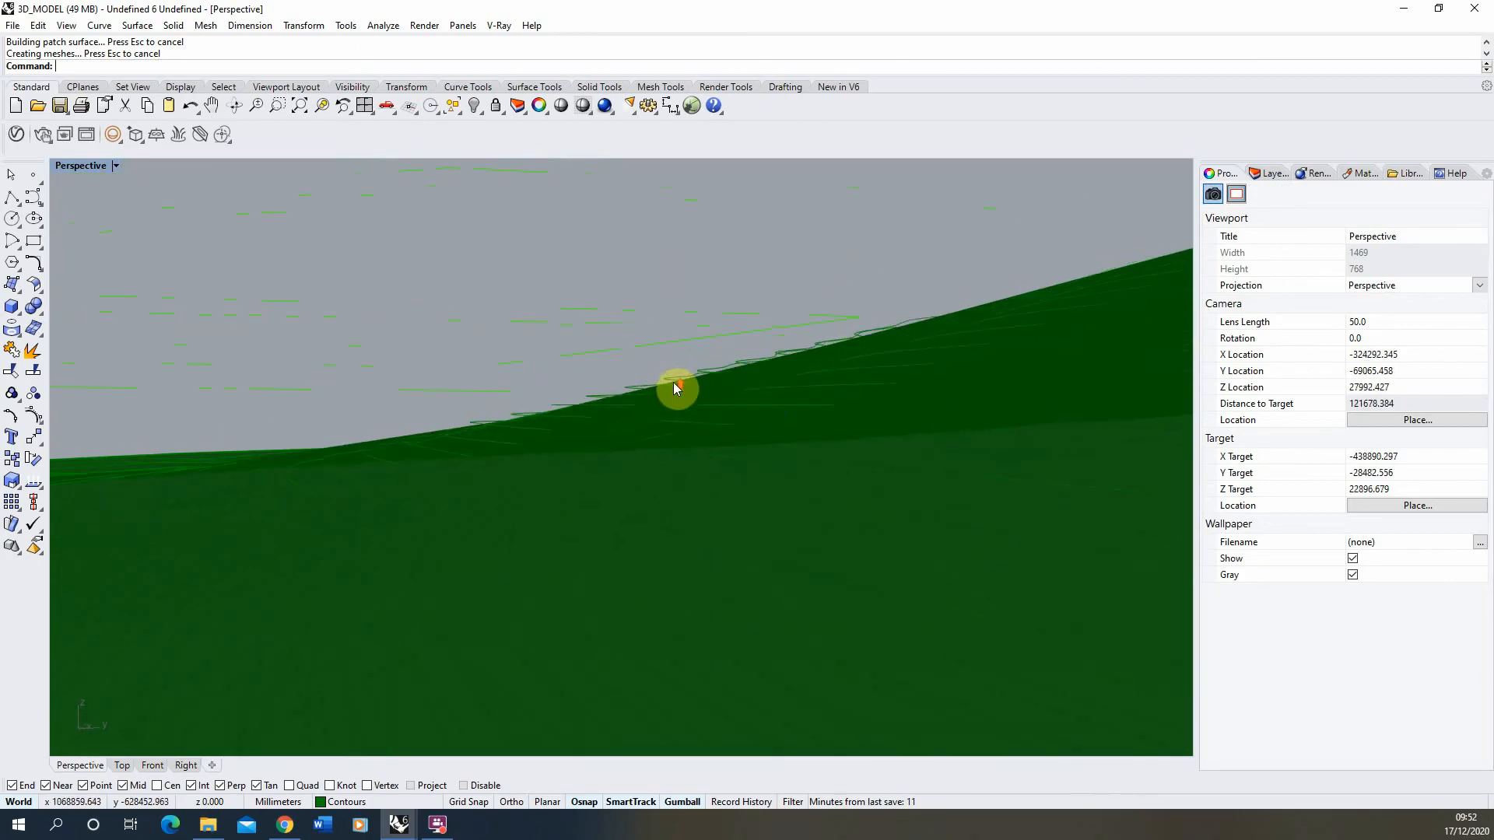
scroll(676, 389, "up", 10)
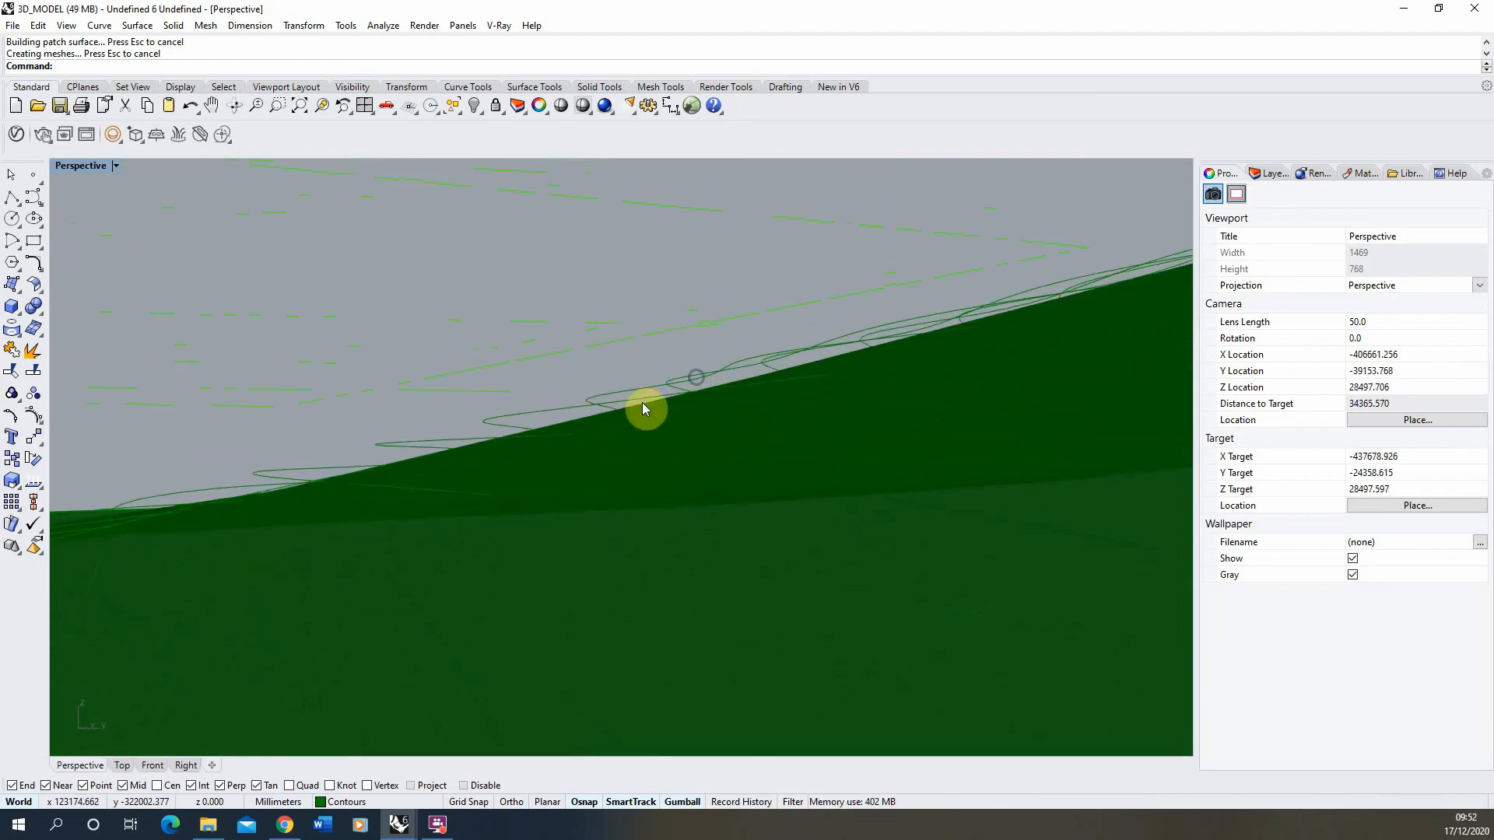
Examine the overall shape of the patch surface around the boundary rectangle and toward its flared outer end.
scroll(660, 424, "down", 20)
right_click_drag(660, 423, 724, 414)
scroll(721, 410, "down", 4)
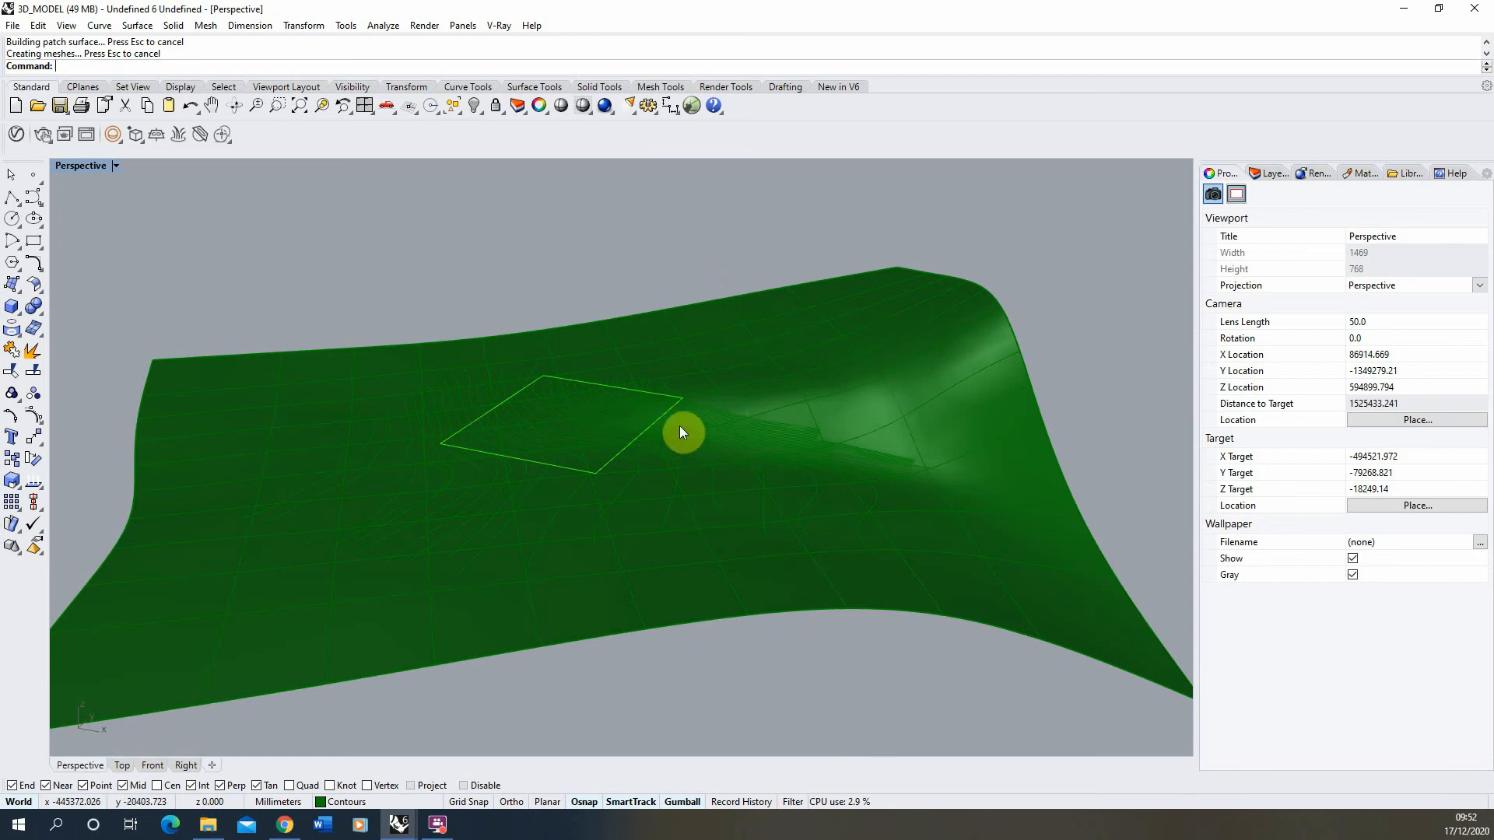
right_click_drag(585, 421, 1038, 456)
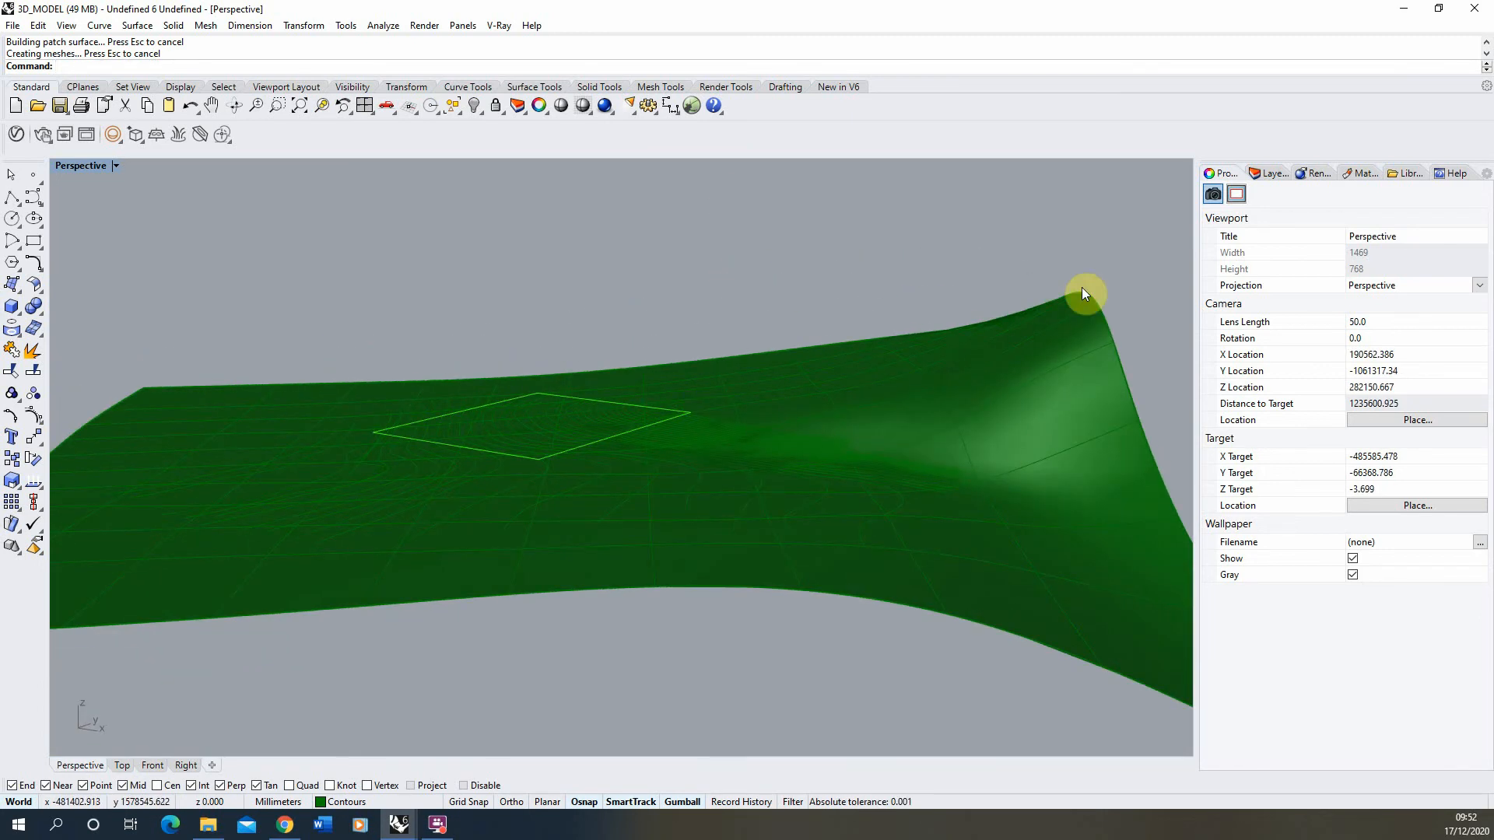
right_click_drag(1031, 324, 1046, 315)
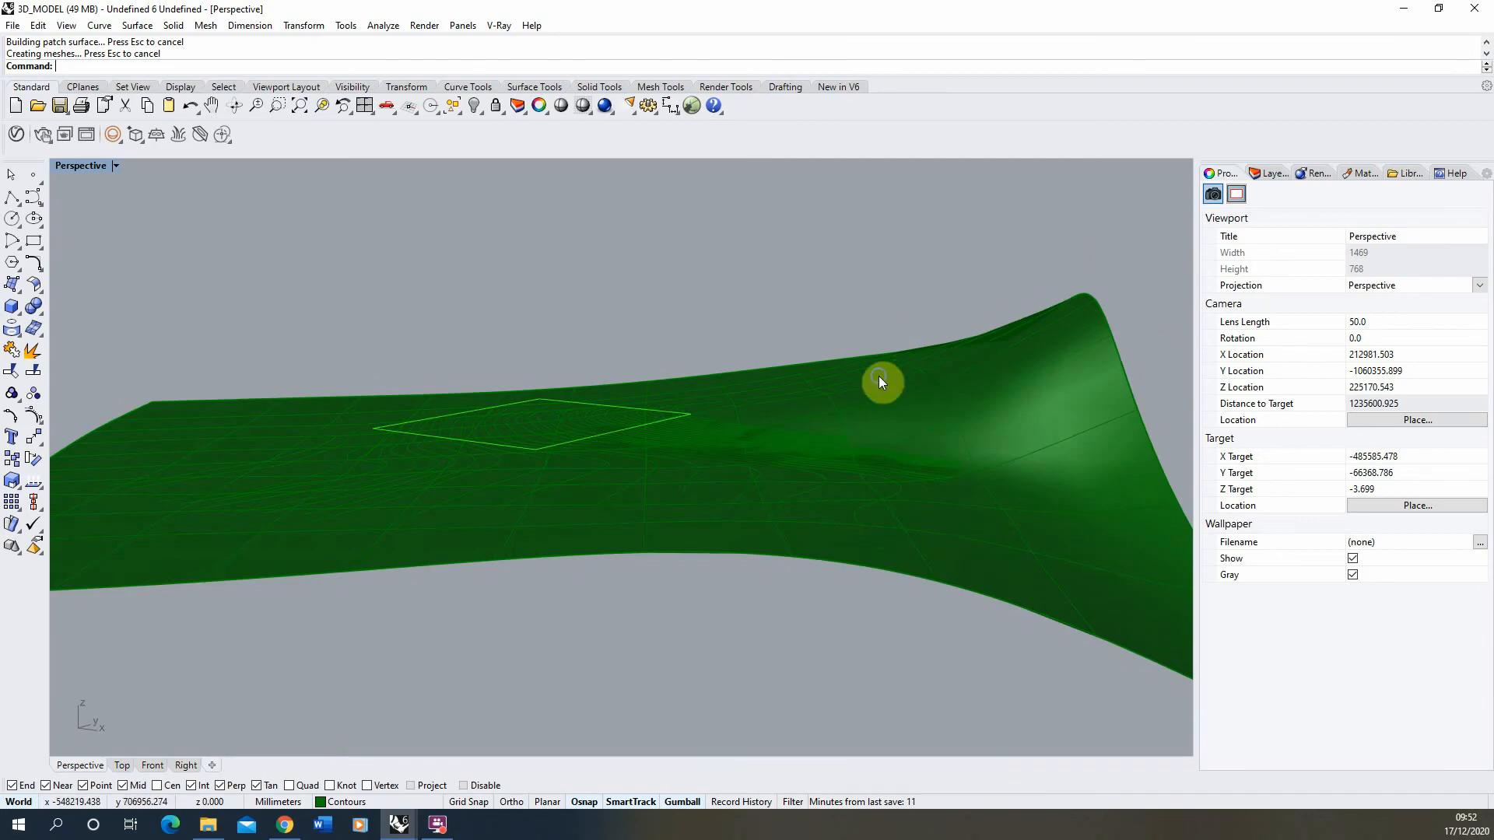
right_click_drag(880, 377, 733, 423)
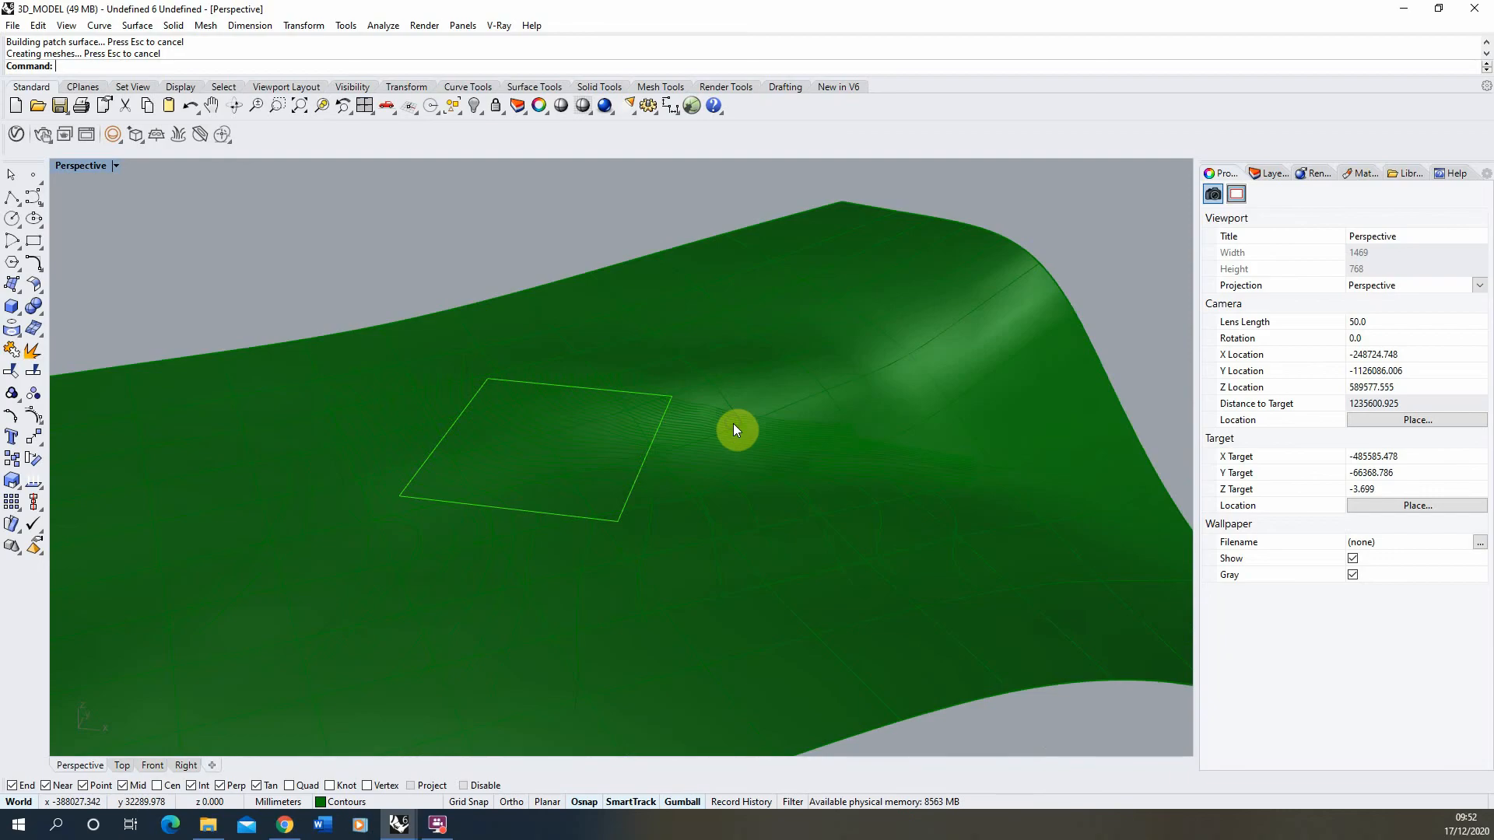
Delete the coarse terrain patch surface, keeping the contour curves and boundary rectangles.
scroll(792, 351, "down", 4)
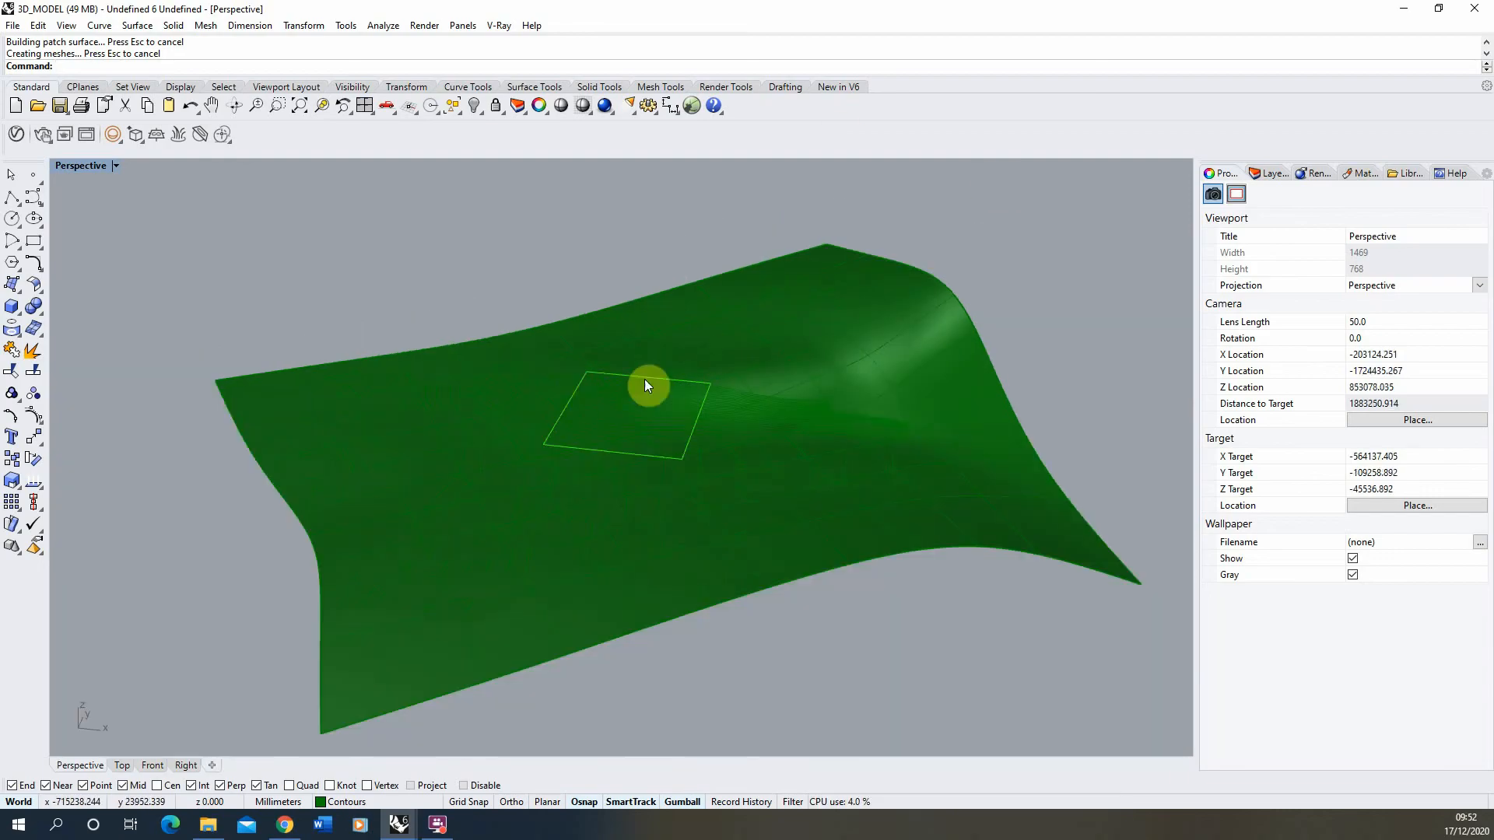
scroll(709, 365, "up", 2)
left_click(888, 323)
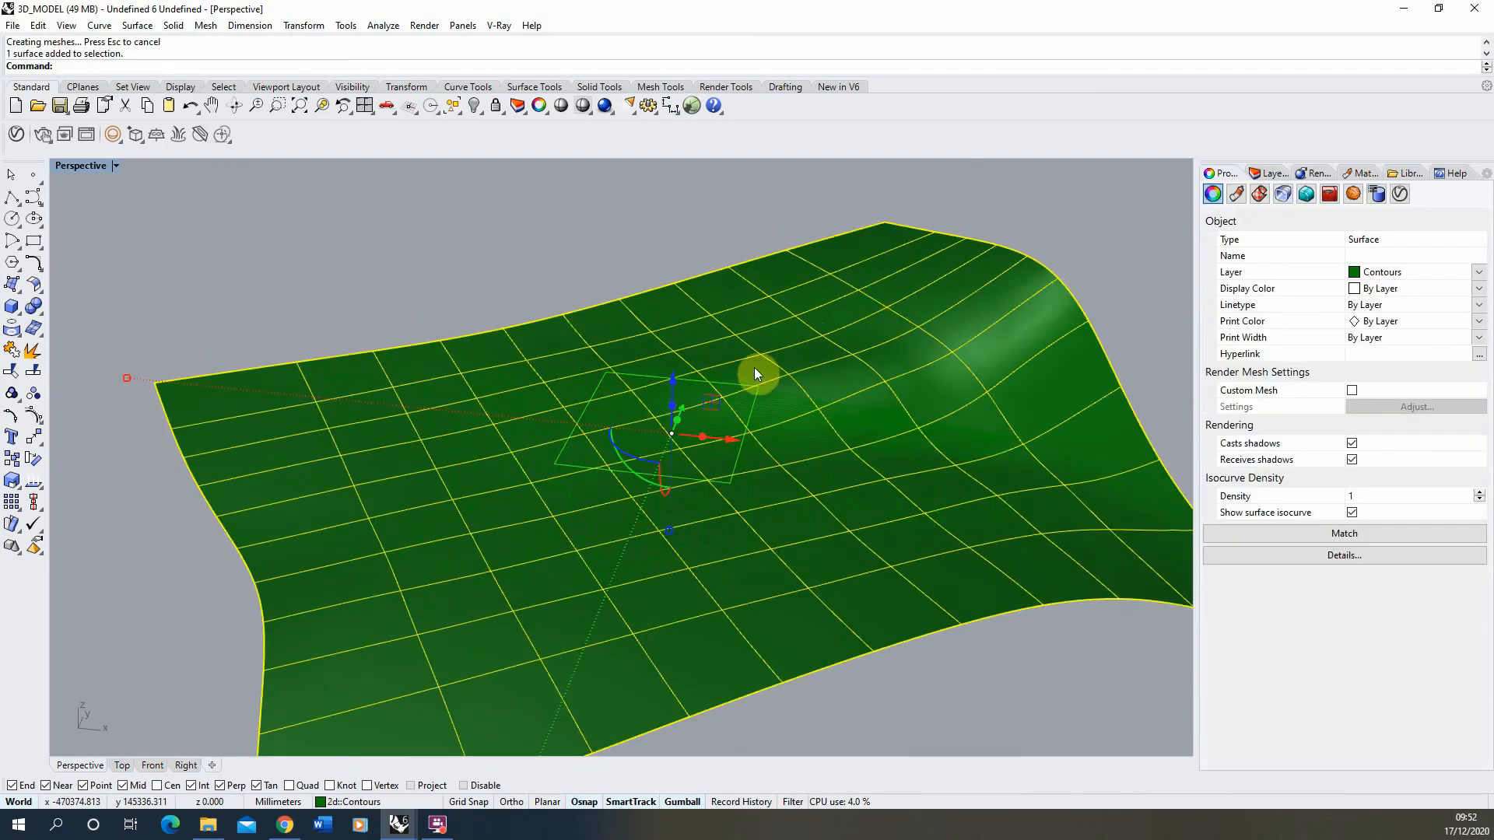
key("Delete")
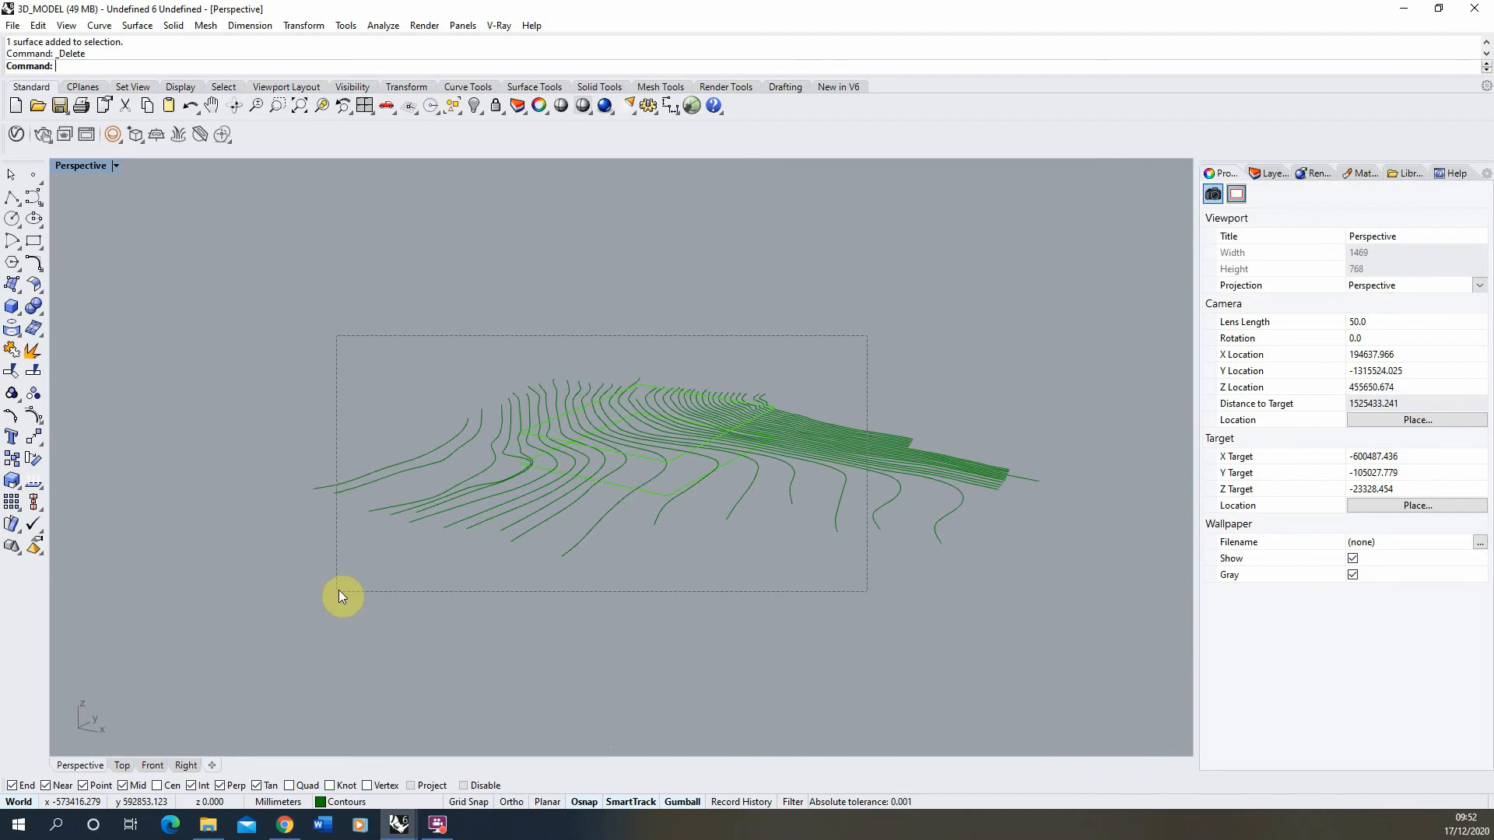
Patch a terrain surface through all contour curves, excluding the two boundary rectangles, using 100 surface U spans and 100 surface V spans.
left_click_drag(338, 590, 339, 590)
scroll(634, 460, "up", 3)
left_click(600, 540, "ctrl")
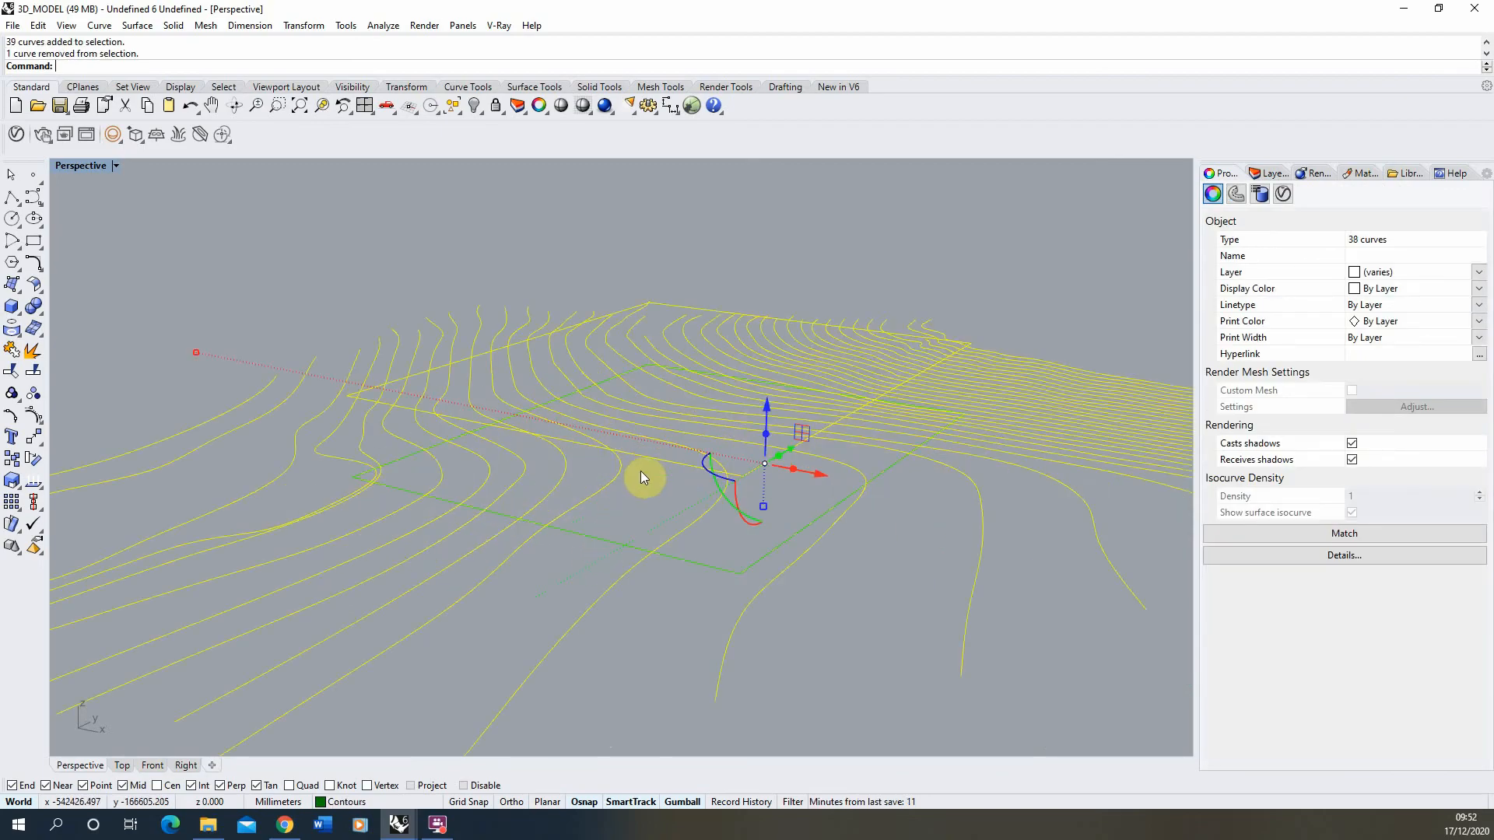
left_click(655, 456, "ctrl")
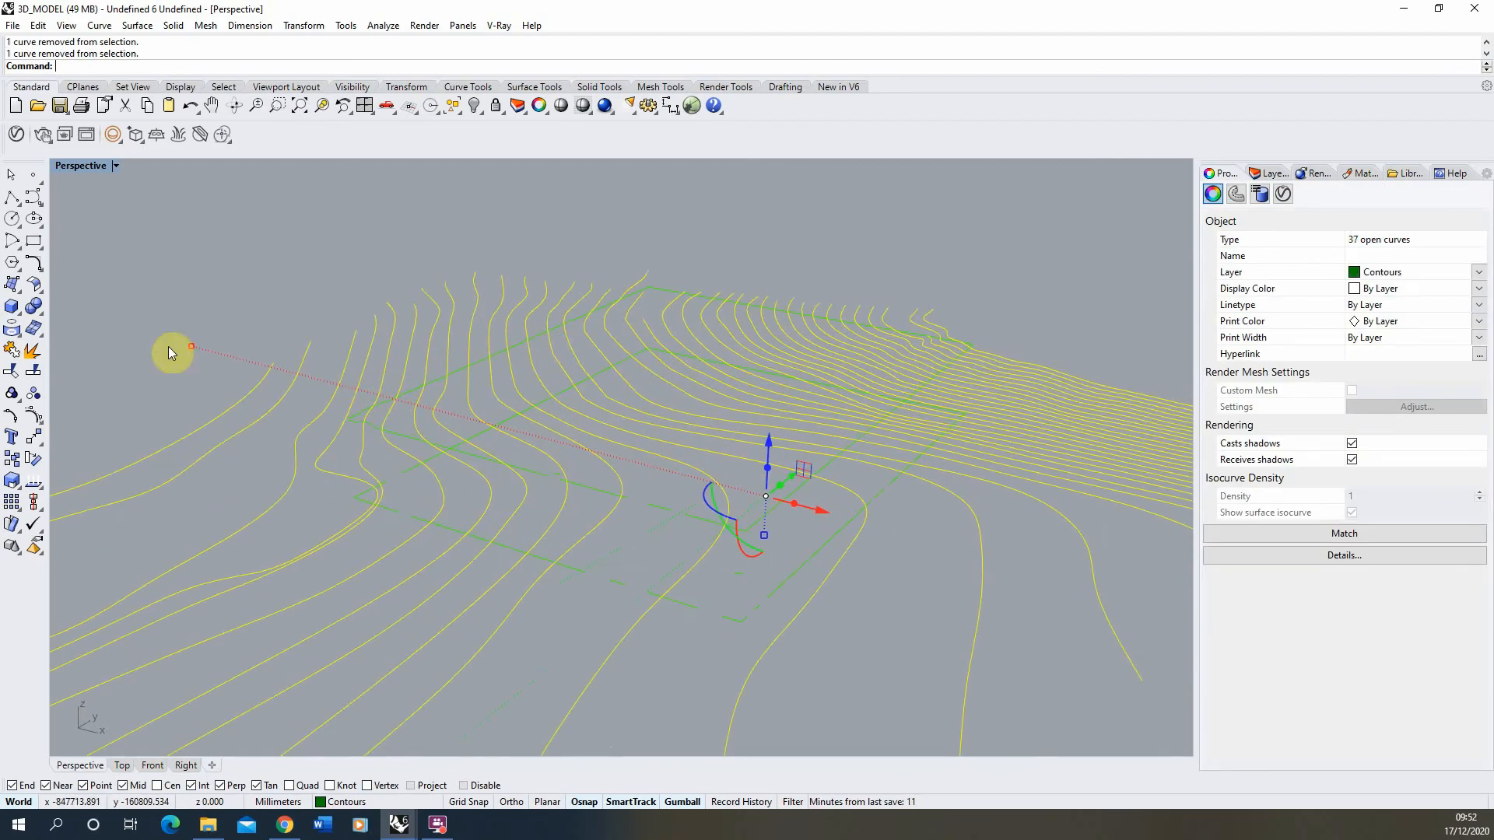
left_click(19, 293)
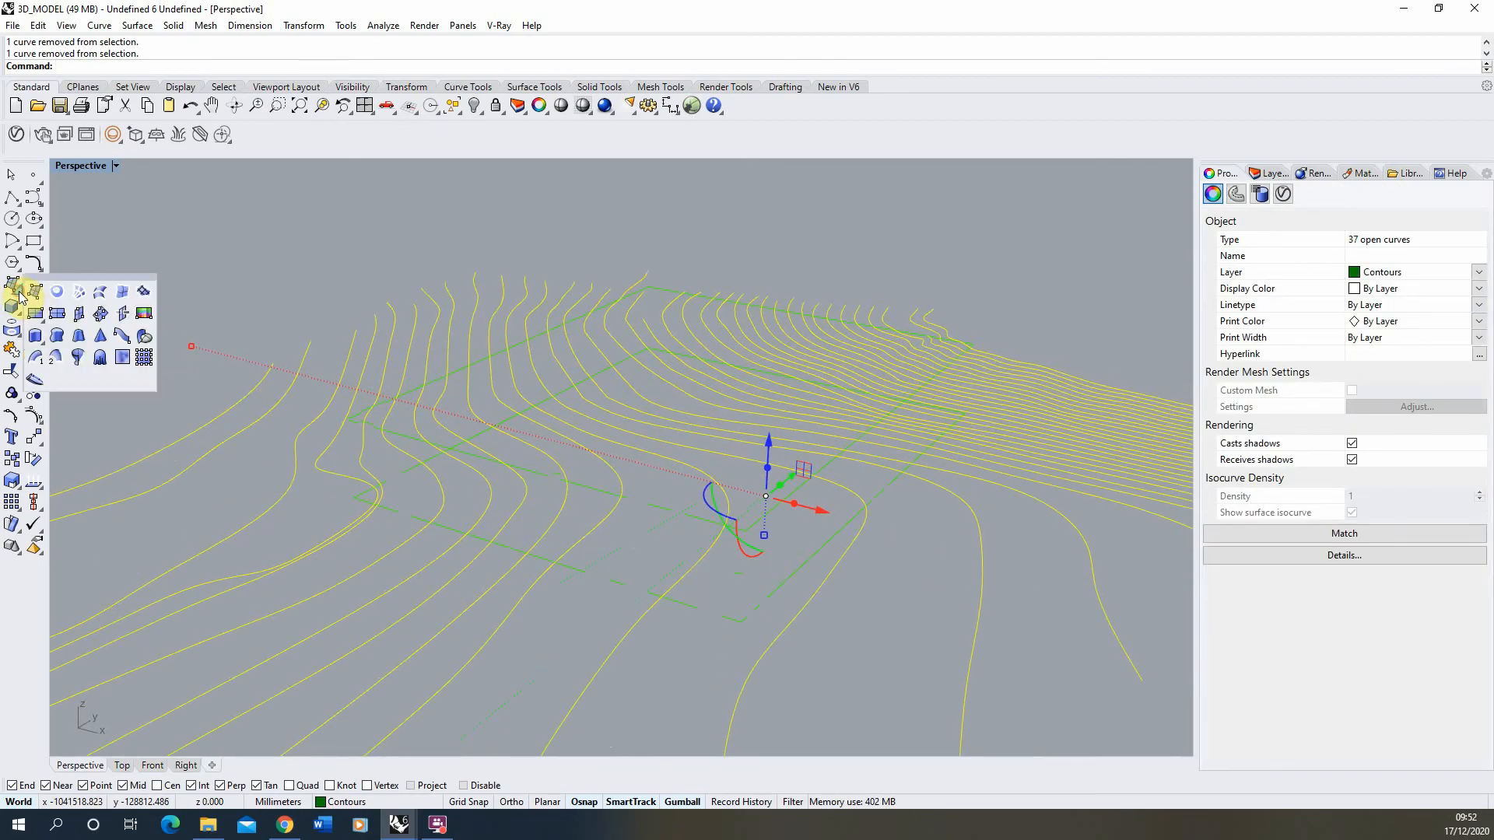
left_click(143, 292)
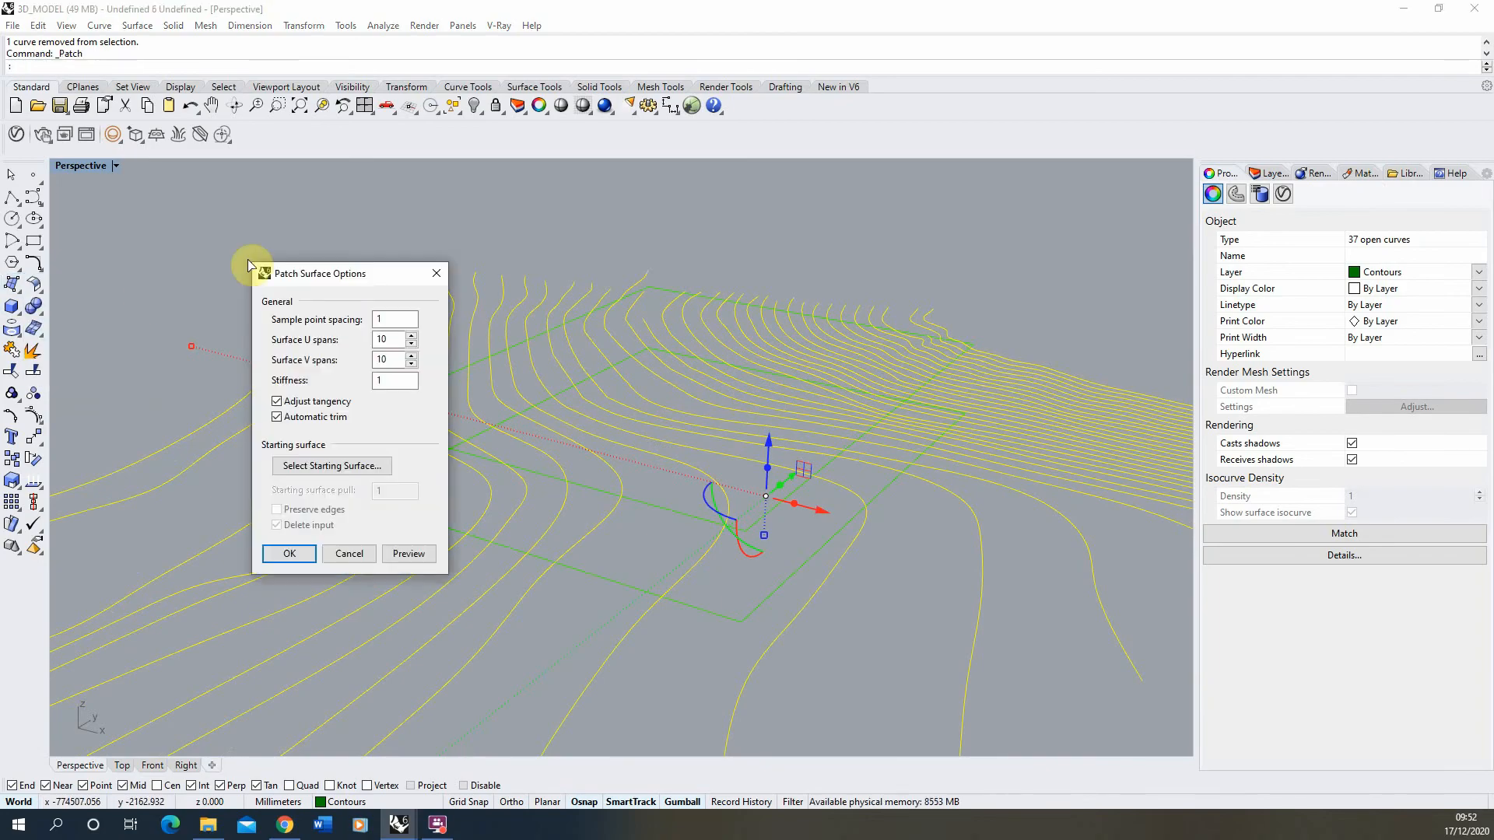
left_click(393, 337)
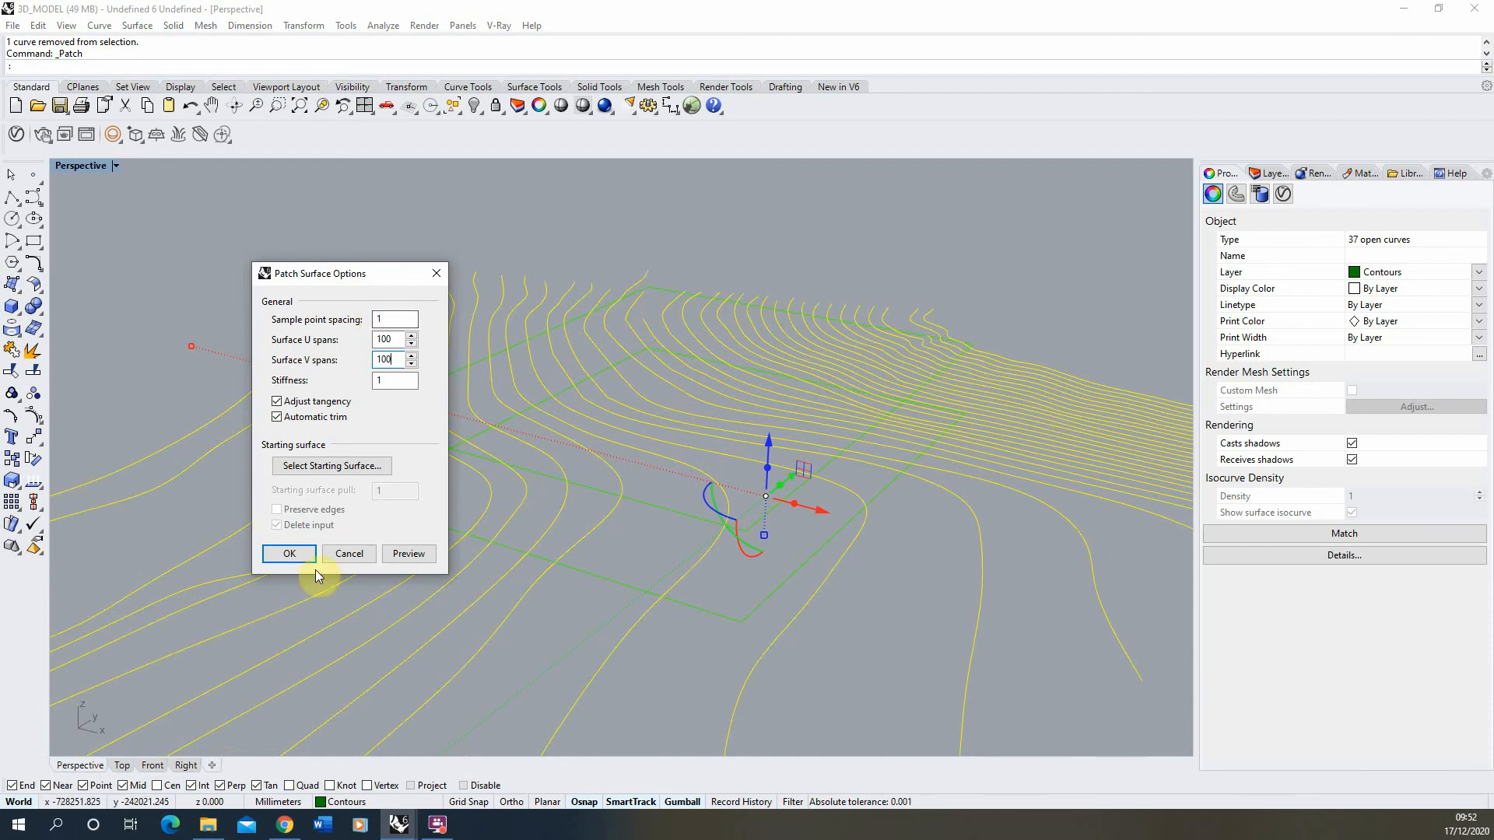
left_click(290, 554)
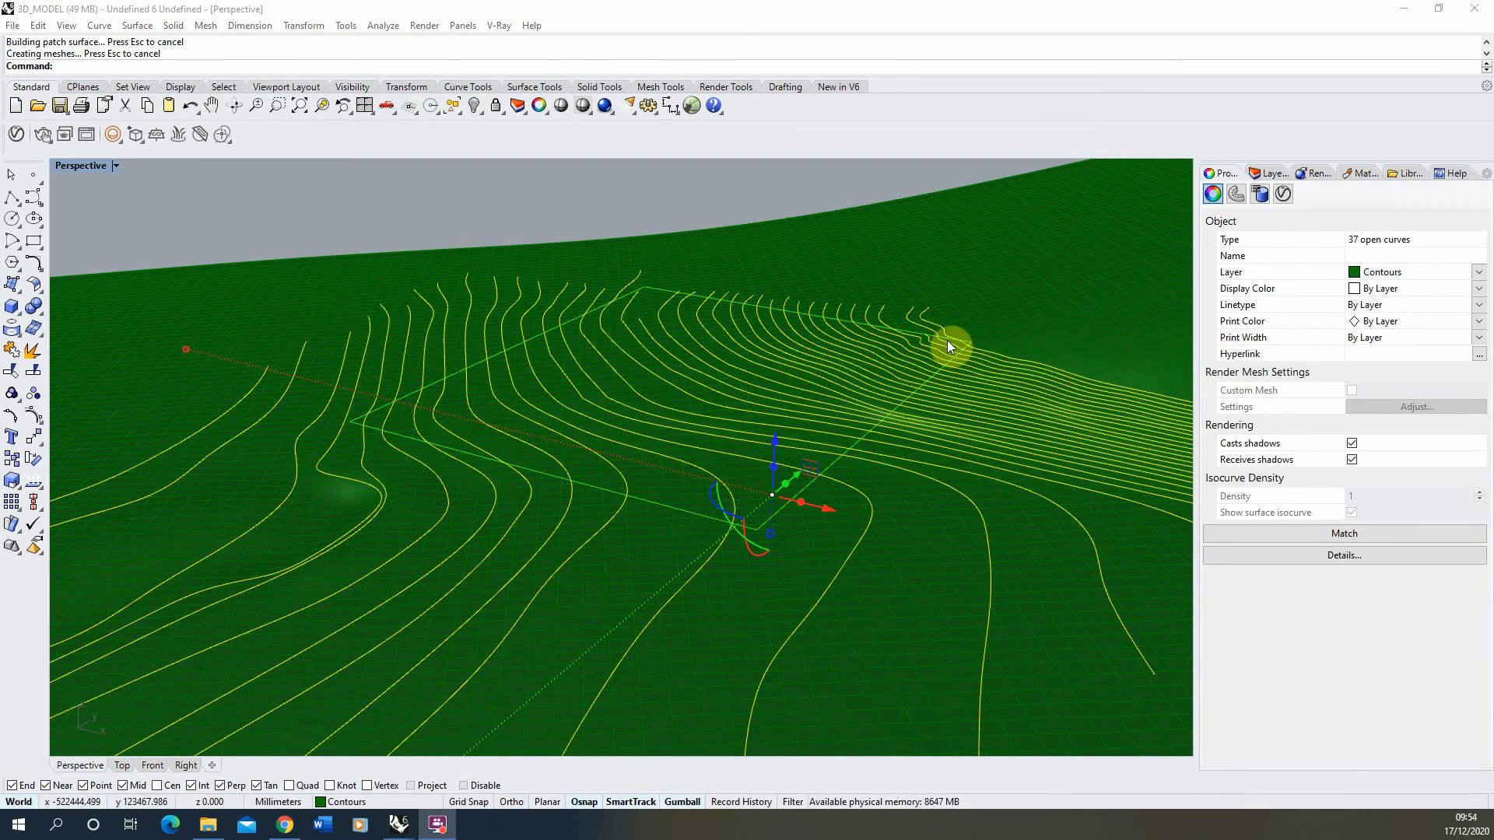
Examine from above and from the side how closely the finer patch surface follows the contours around the site boundary.
mouse_move(648, 330)
right_mouse_down()
mouse_move(648, 389)
mouse_move(650, 354)
right_mouse_up()
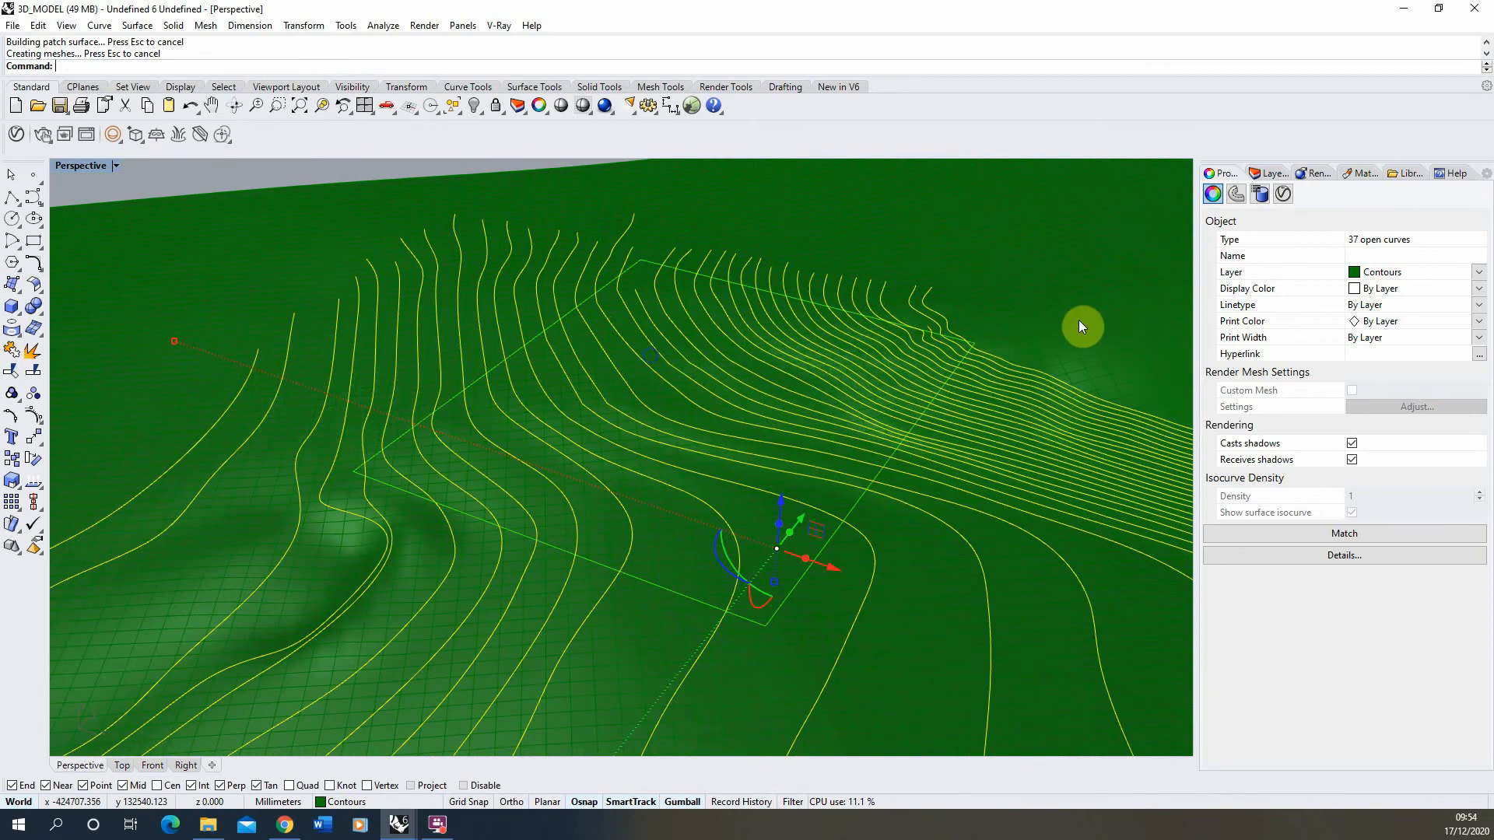
scroll(304, 270, "down", 3)
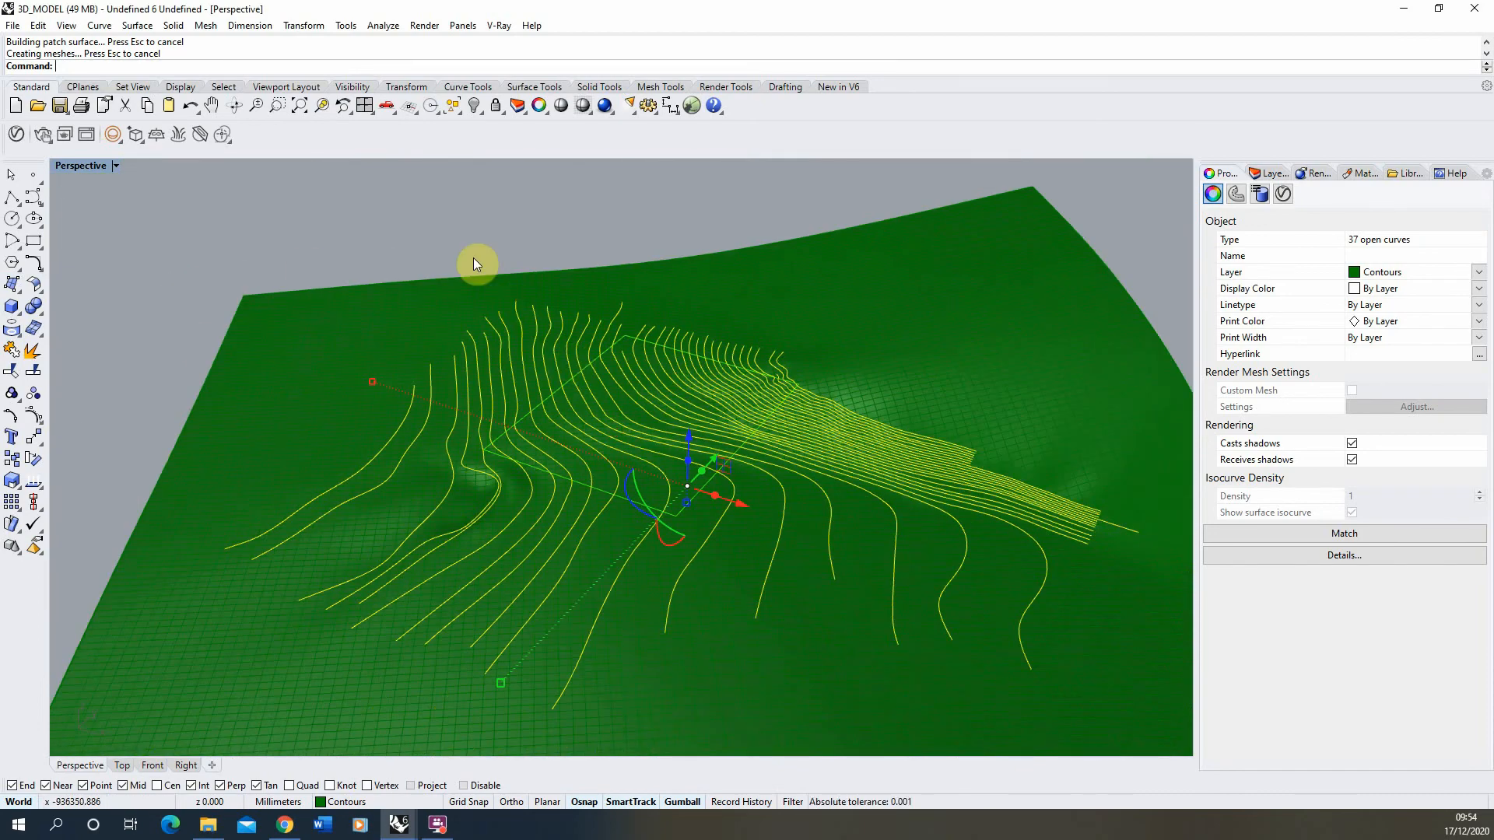
scroll(627, 467, "up", 5)
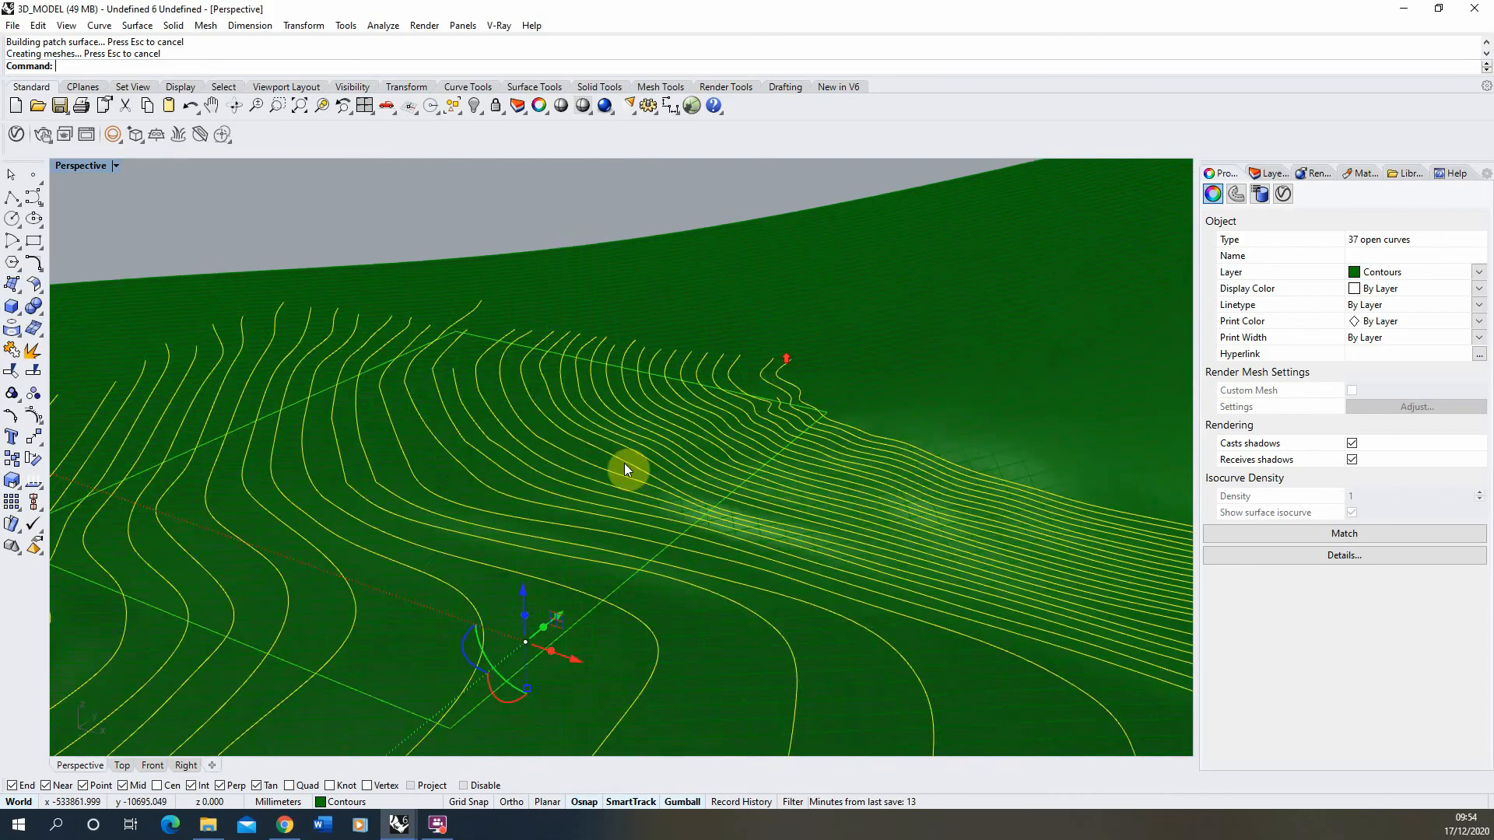
right_click_drag(614, 464, 497, 381)
left_click(710, 264)
scroll(557, 466, "up", 2)
mouse_move(558, 477)
right_mouse_down()
mouse_move(580, 446)
mouse_move(557, 463)
mouse_move(567, 452)
right_mouse_up()
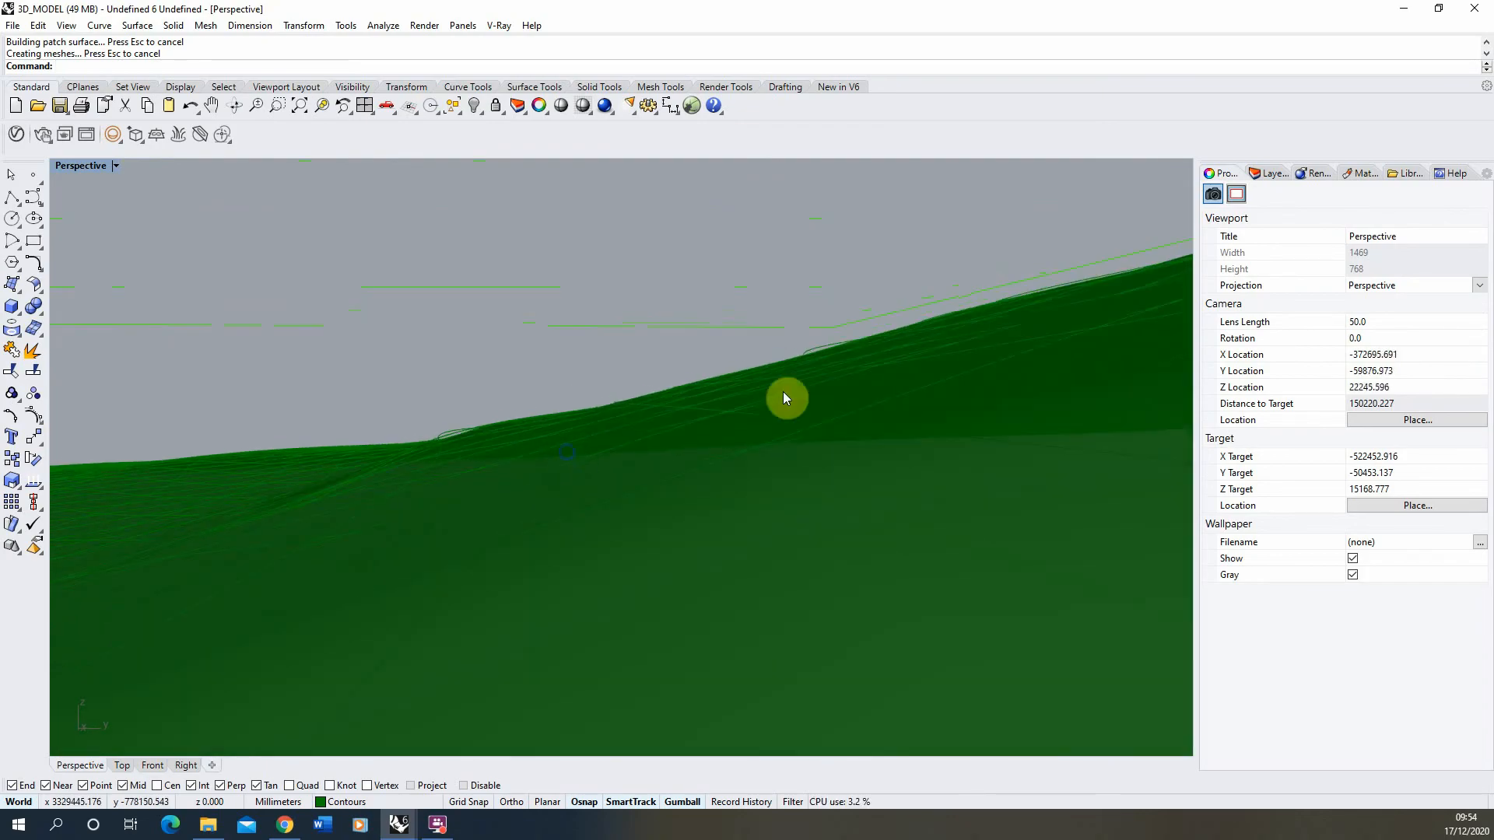
left_click(817, 357)
left_click(776, 348)
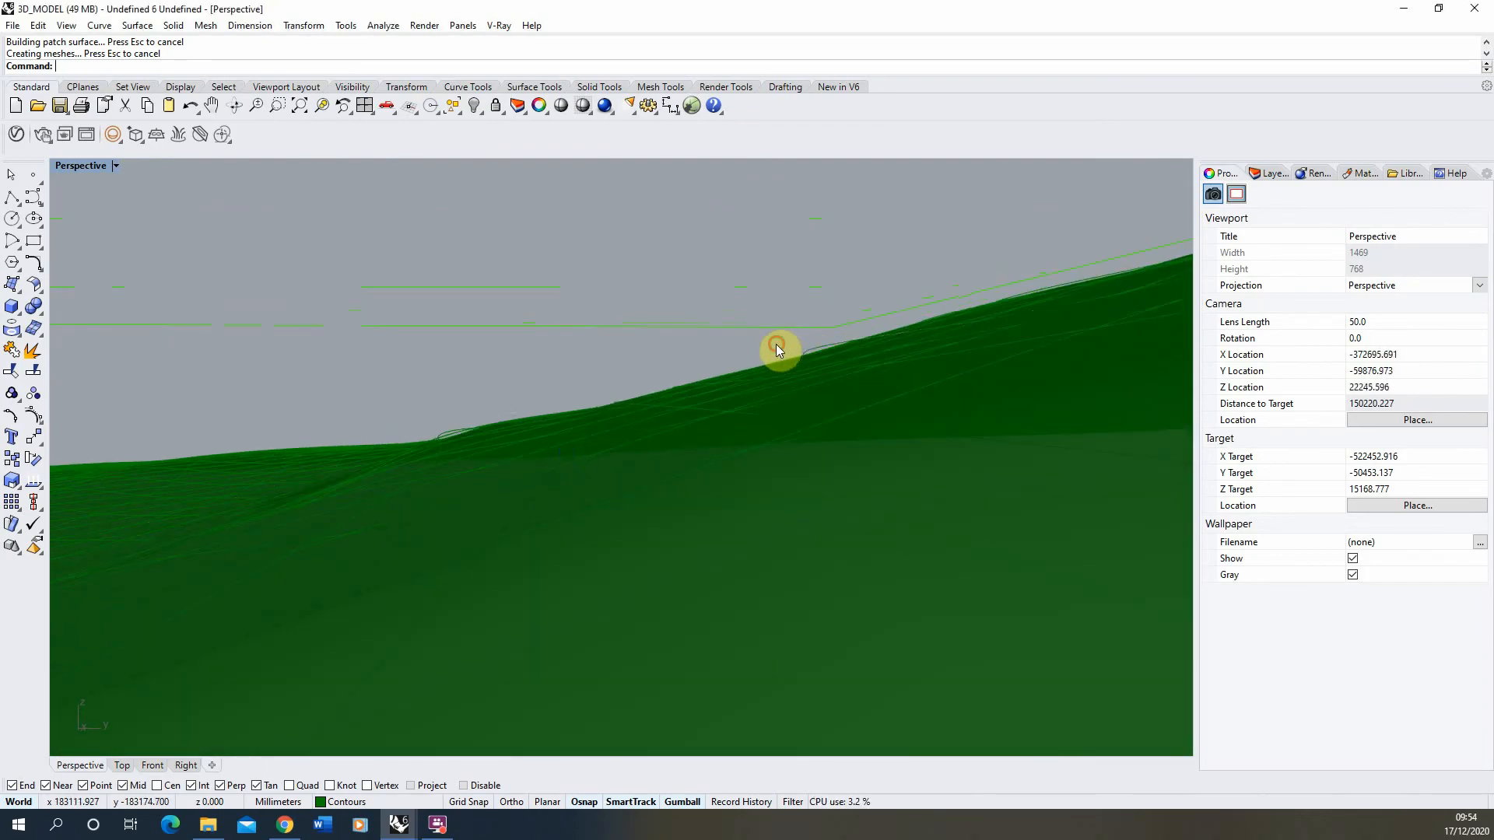
right_click_drag(777, 350, 529, 314)
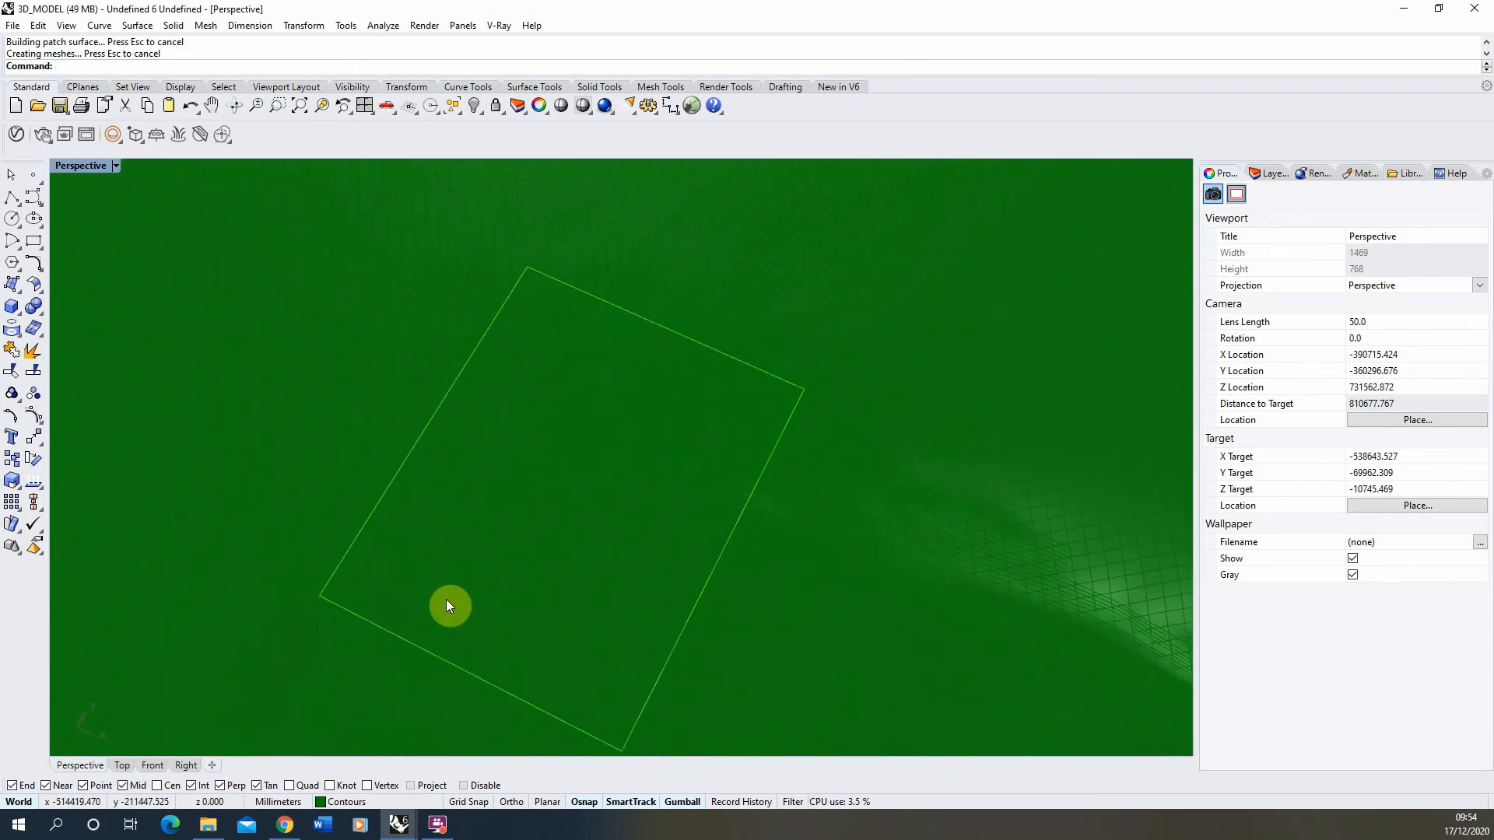
right_click_drag(450, 605, 554, 379)
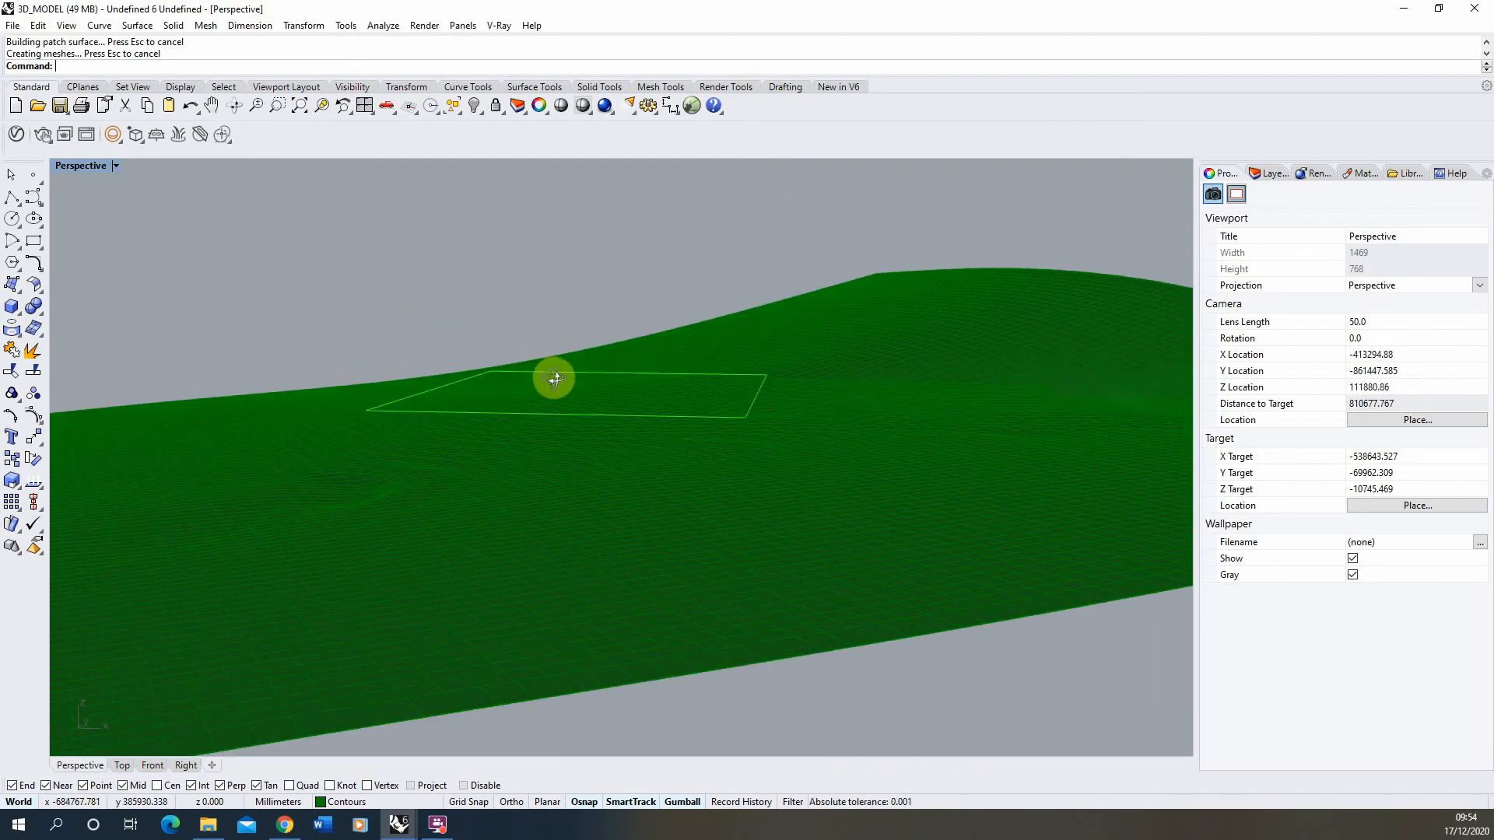
Extrude the upper site boundary rectangle downward into a closed box that cuts through the terrain surface.
left_click(420, 410)
left_click(479, 453)
right_click_drag(665, 403, 606, 387)
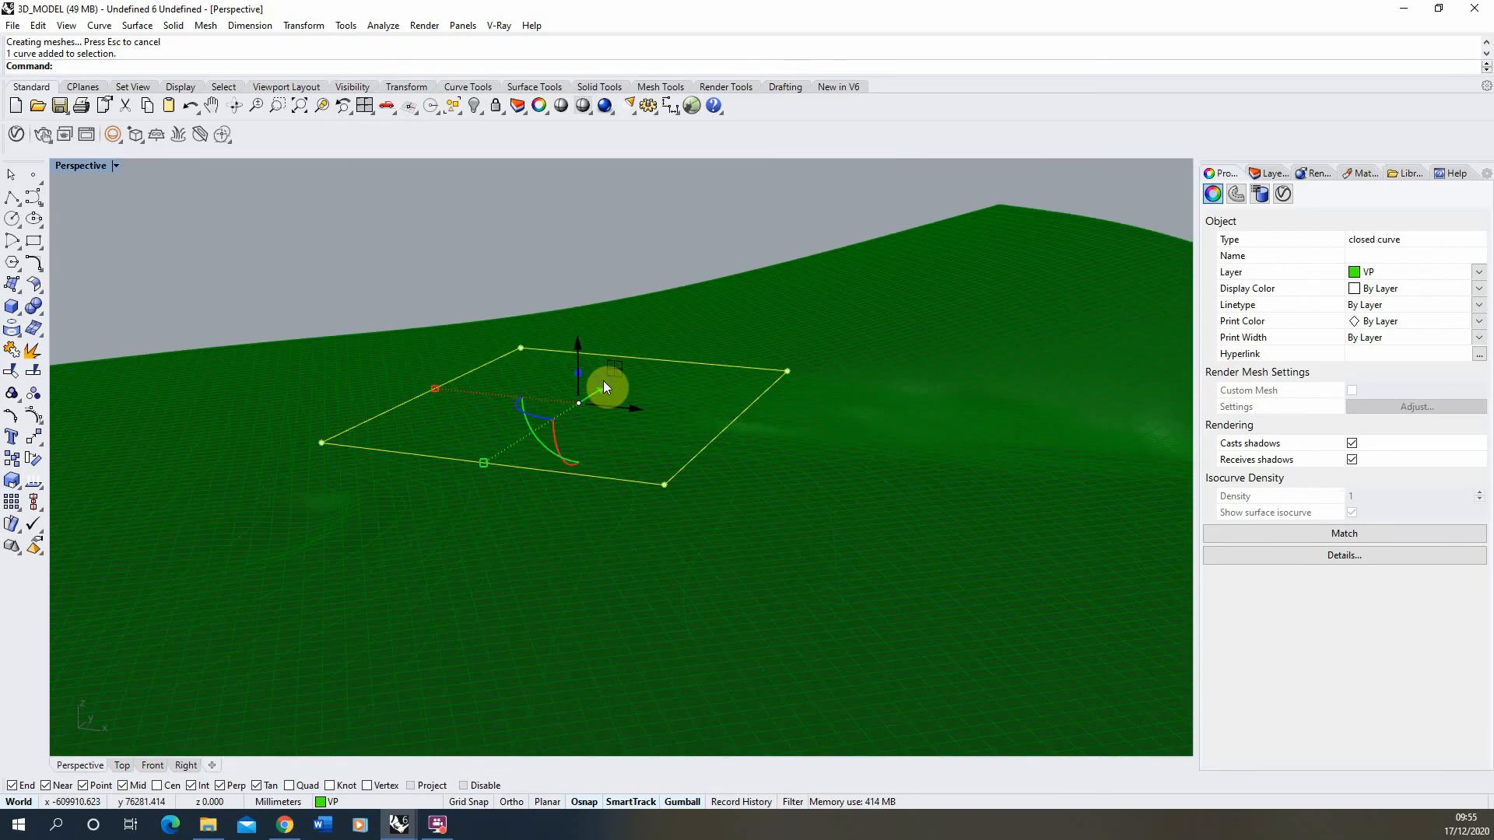
type("xtrudeCrv")
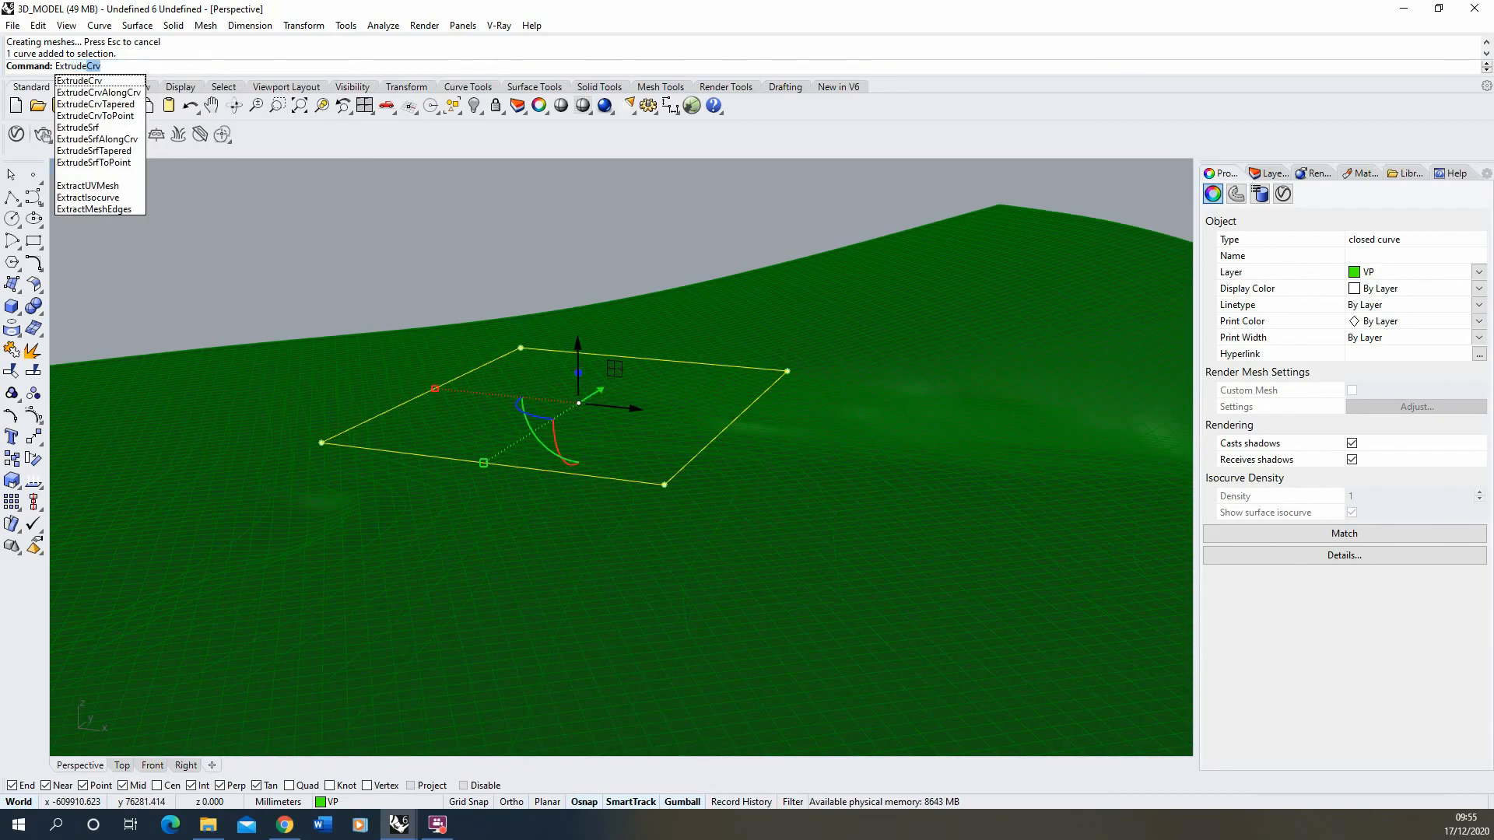
key("Return")
right_click_drag(581, 527, 589, 473)
left_click(604, 511)
right_click_drag(803, 470, 590, 377)
Raise the box vertically so that it extends clearly above and below the terrain surface.
left_click(489, 398)
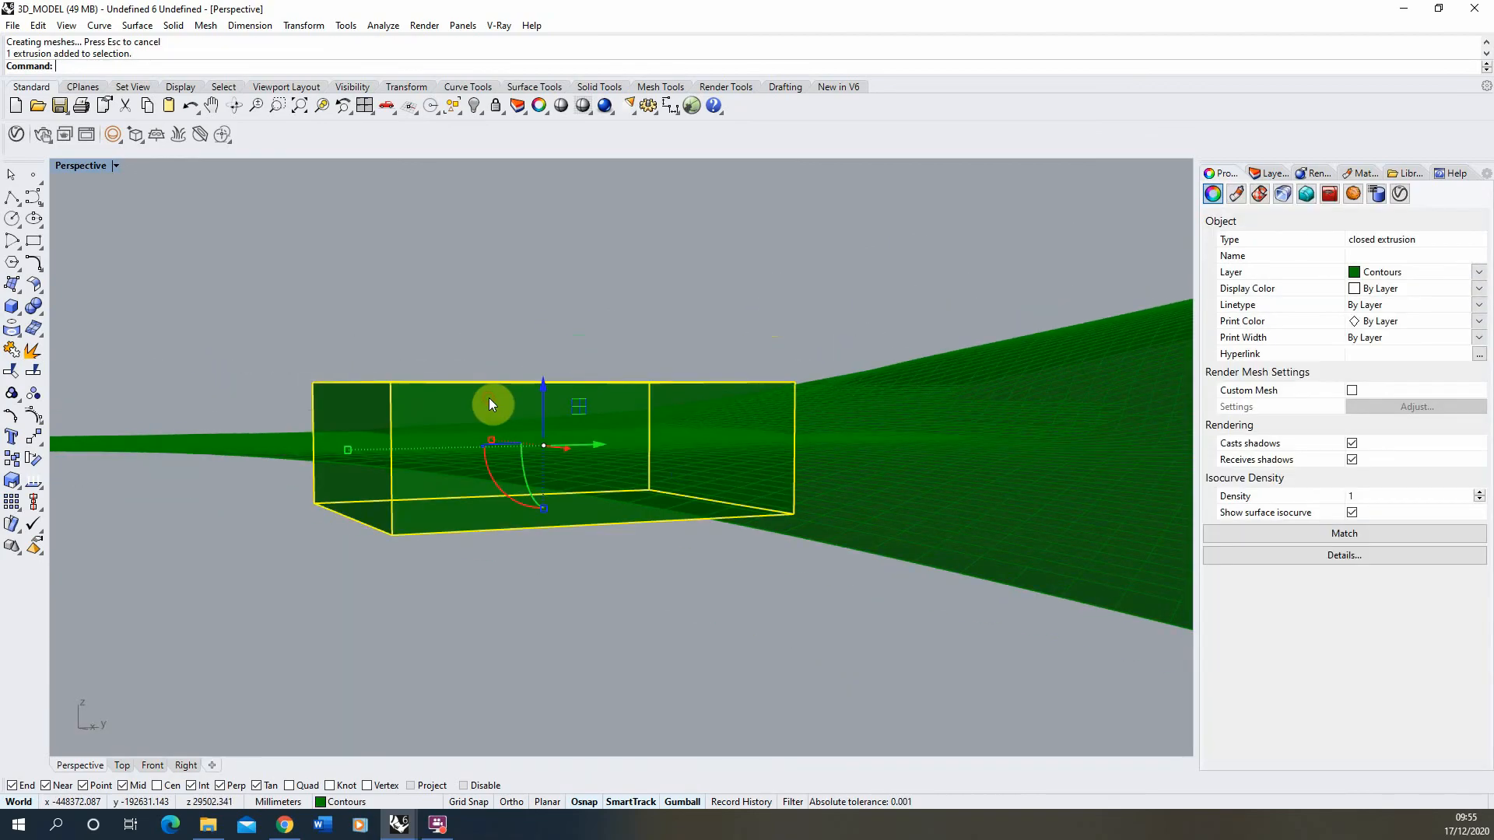
left_click(545, 404)
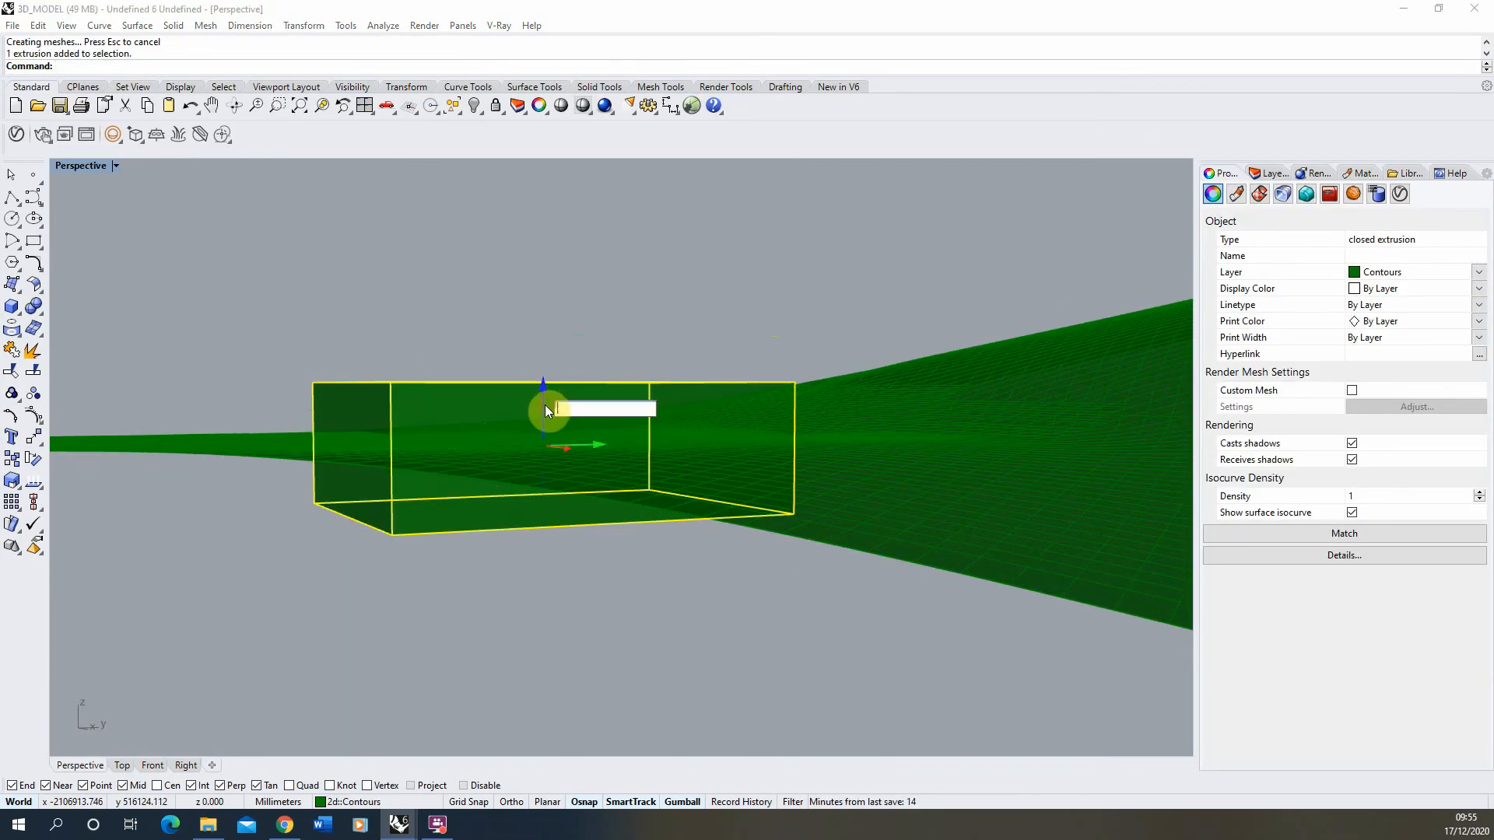
left_click_drag(542, 400, 544, 377)
left_click(643, 283)
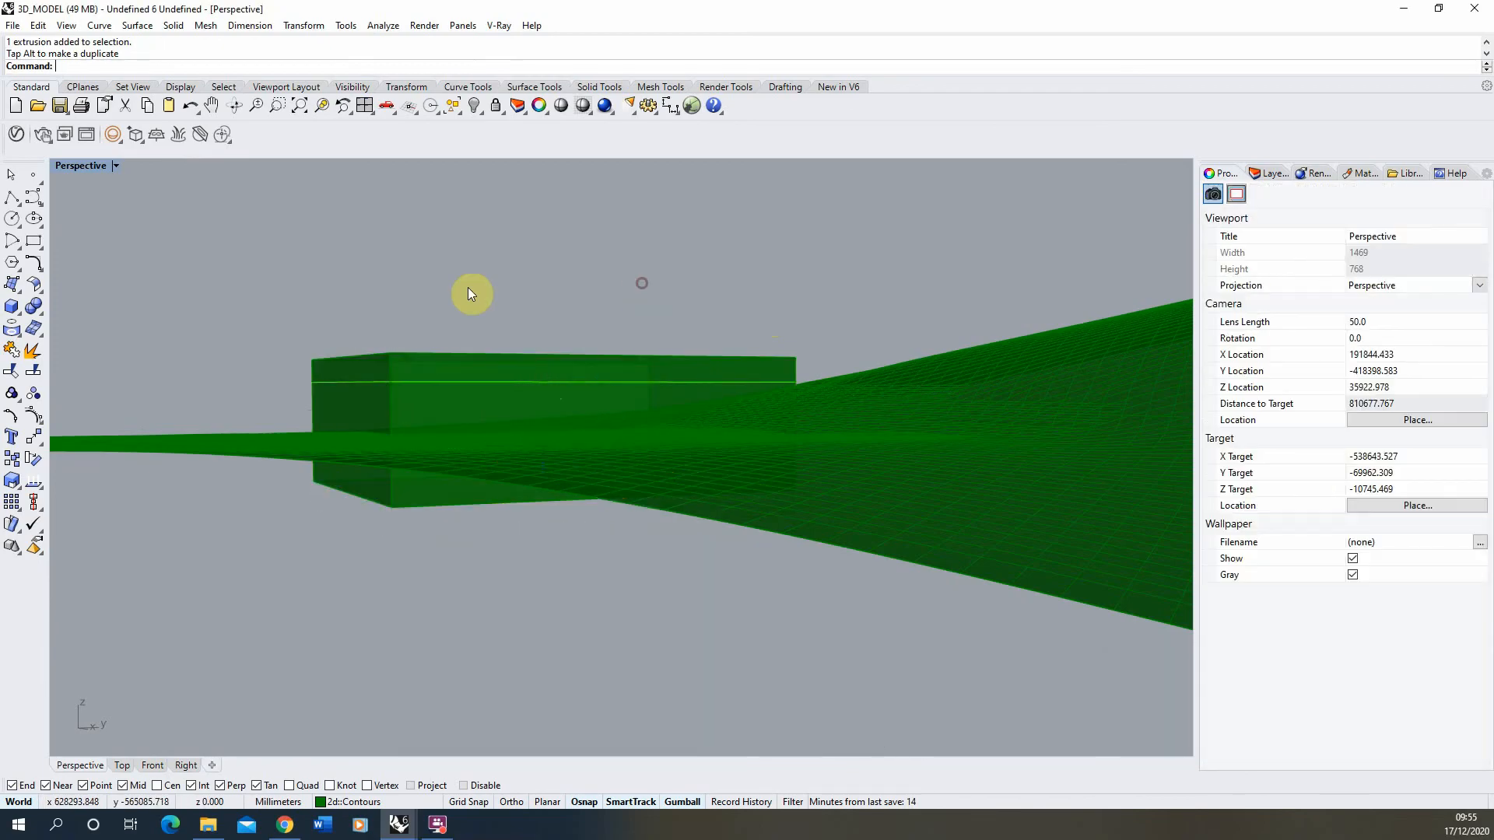
Trim away the terrain surface outside the site boundary, using the box as the cutting object.
right_click_drag(466, 287, 549, 358)
left_click(333, 389)
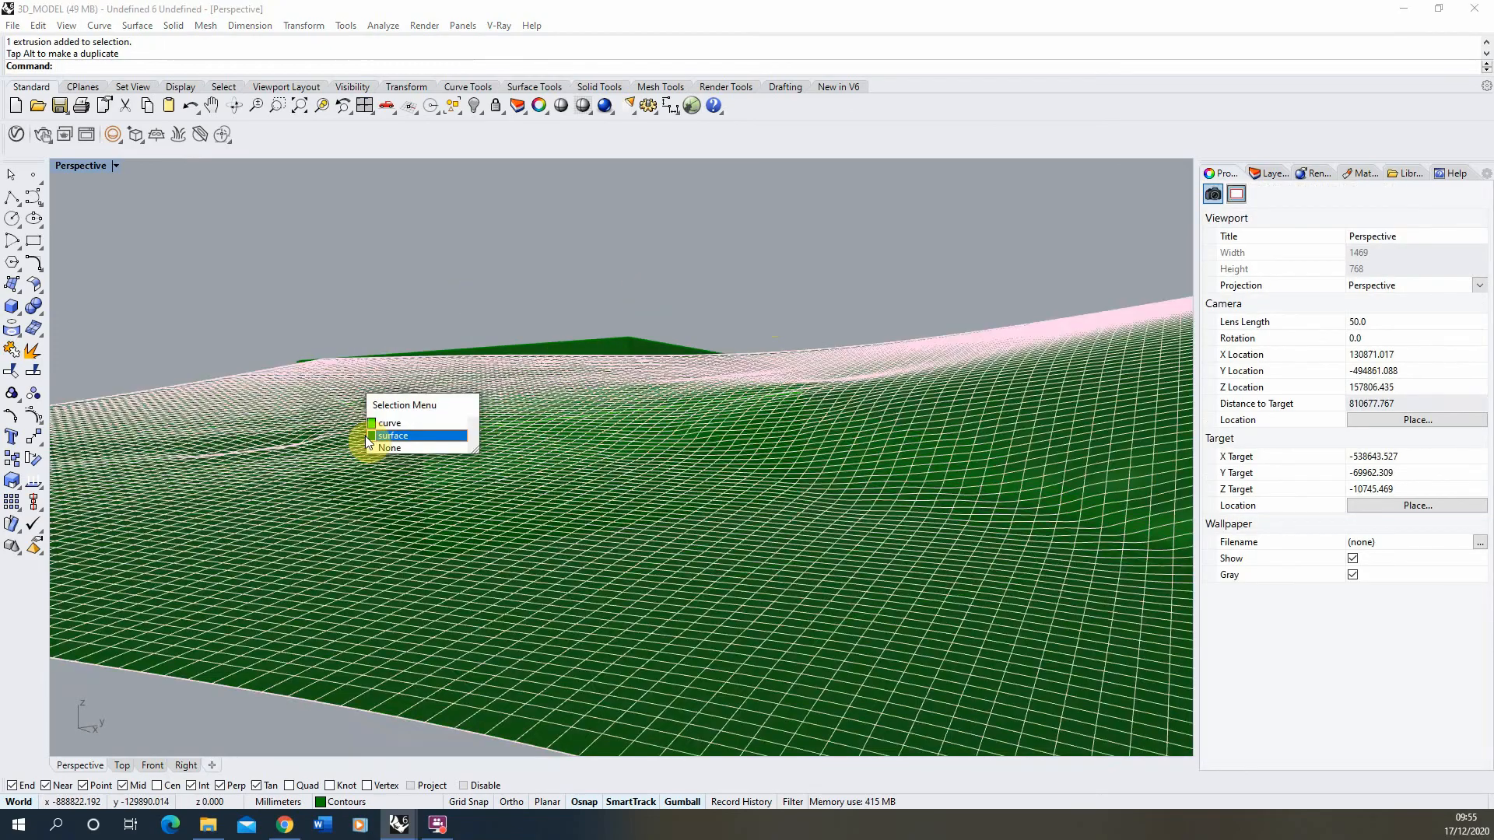
left_click(589, 266)
left_click(627, 337)
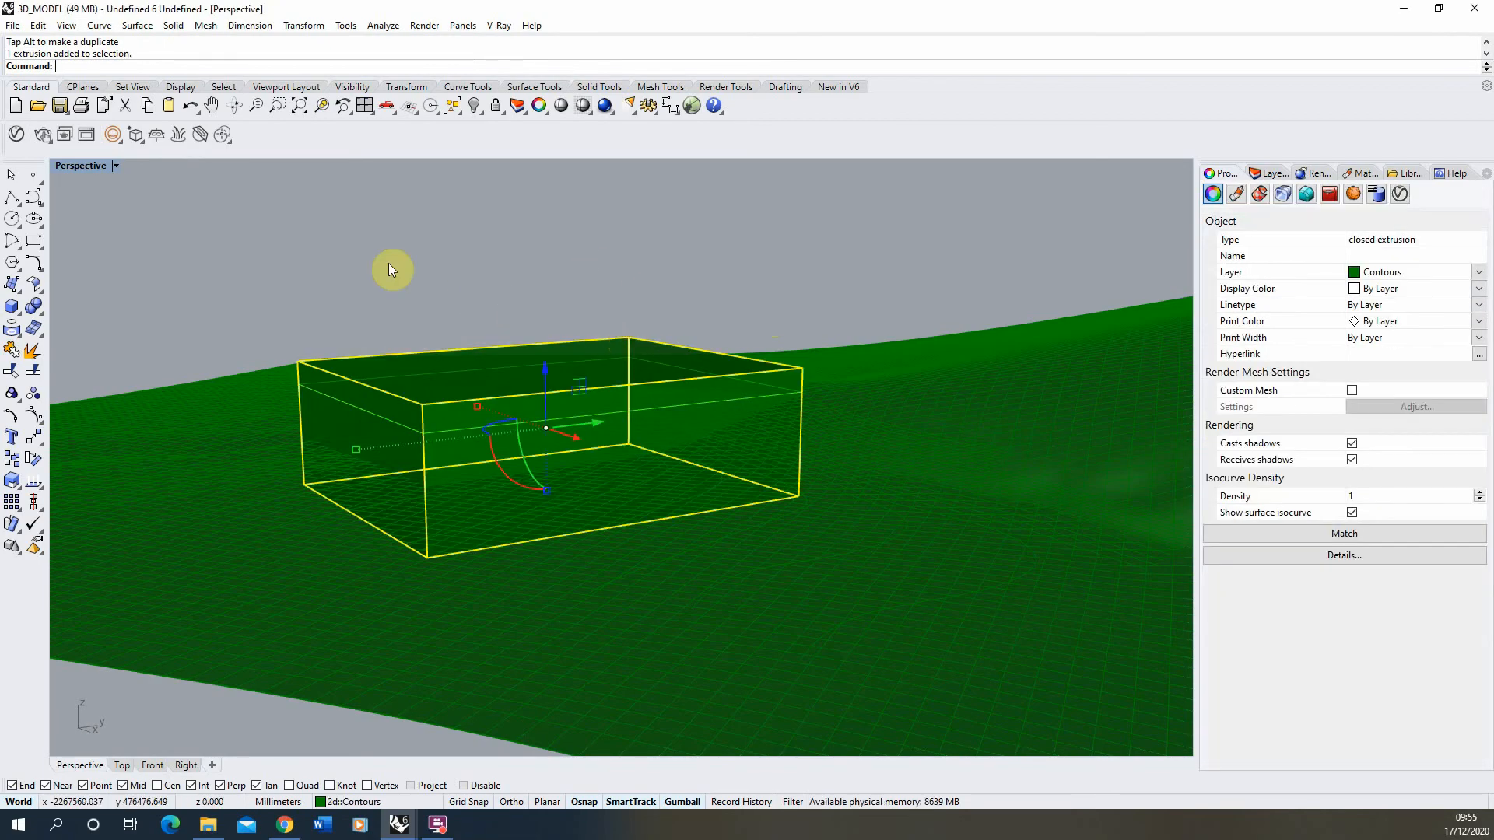
left_click(13, 375)
left_click(194, 670)
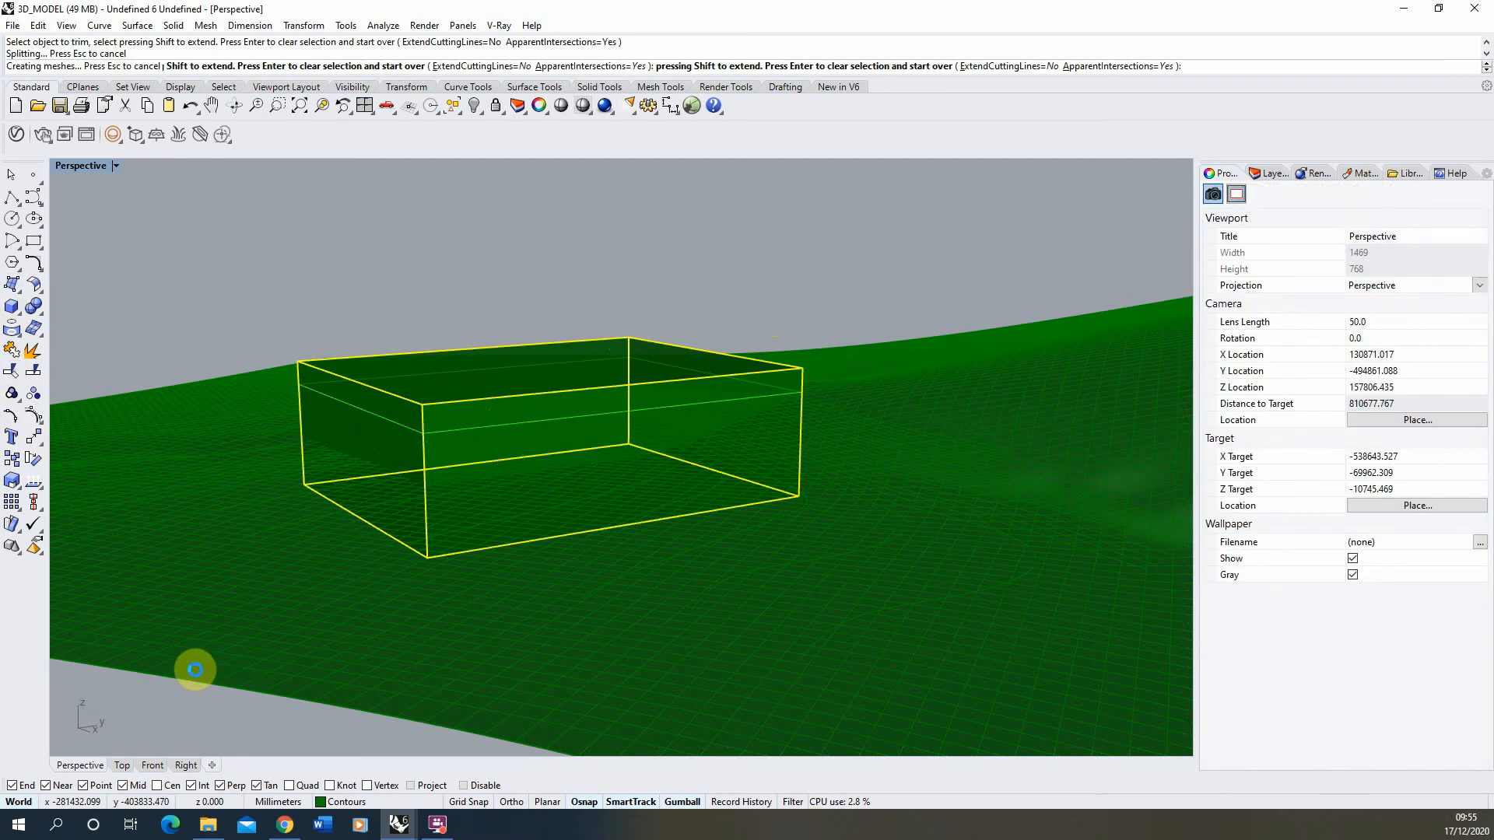
right_click_drag(390, 310, 468, 322)
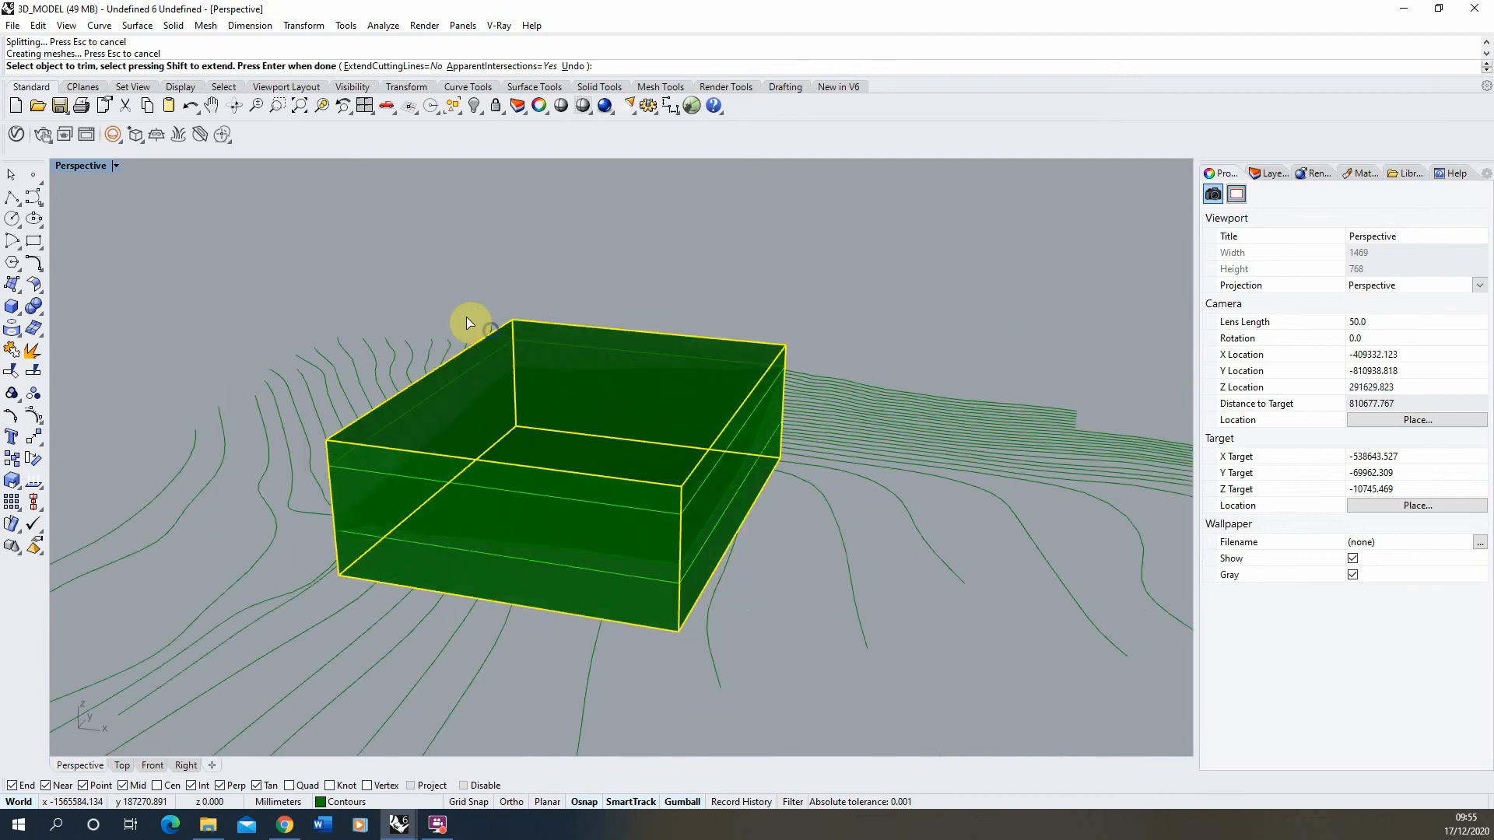
left_click(17, 181)
left_click(351, 224)
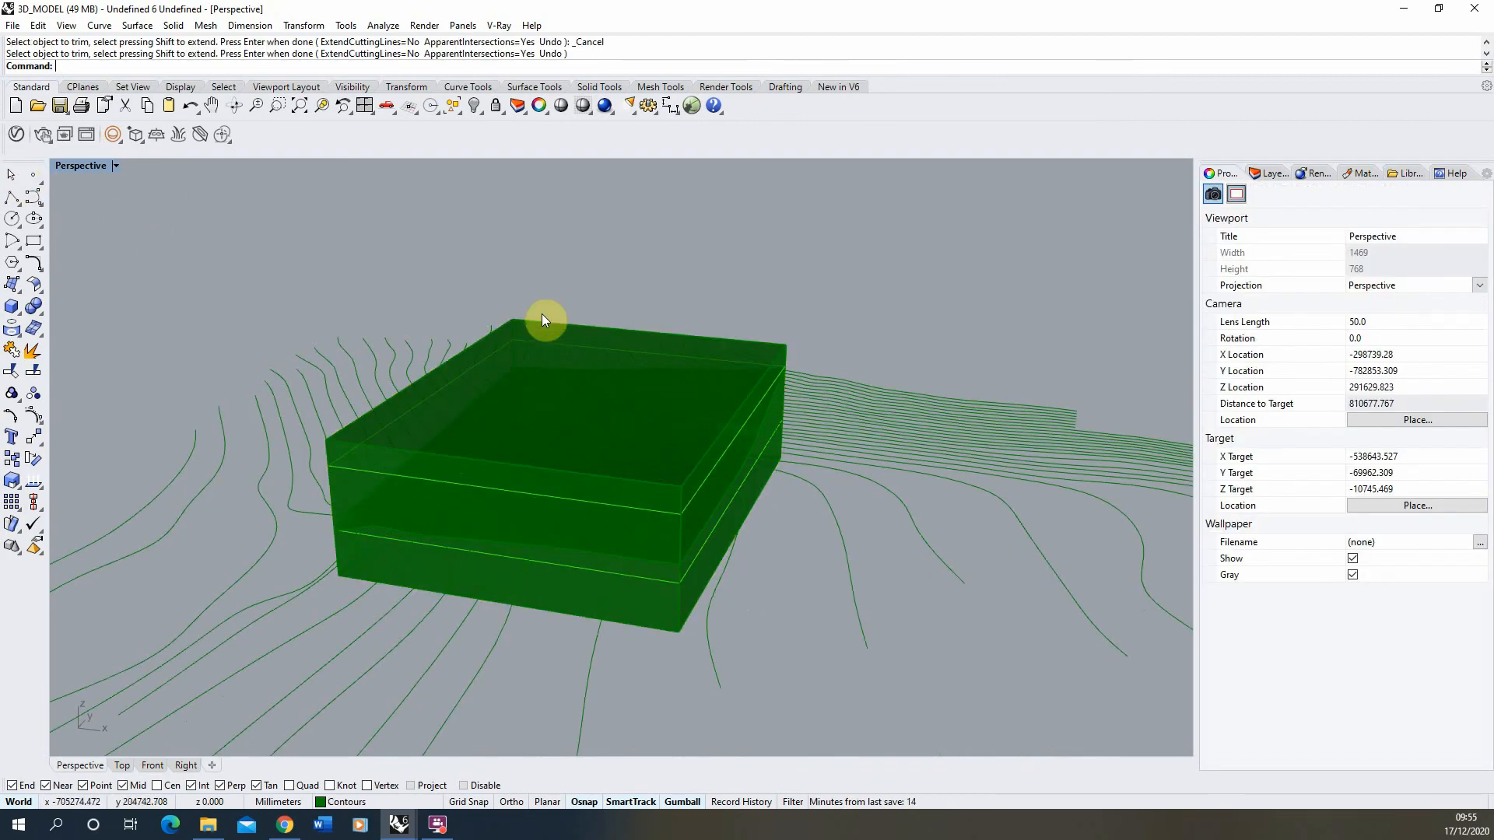
Delete the cutting box, leaving the trimmed terrain surface in place.
scroll(540, 319, "up", 5)
left_click(588, 372)
key("Delete")
scroll(595, 339, "down", 5)
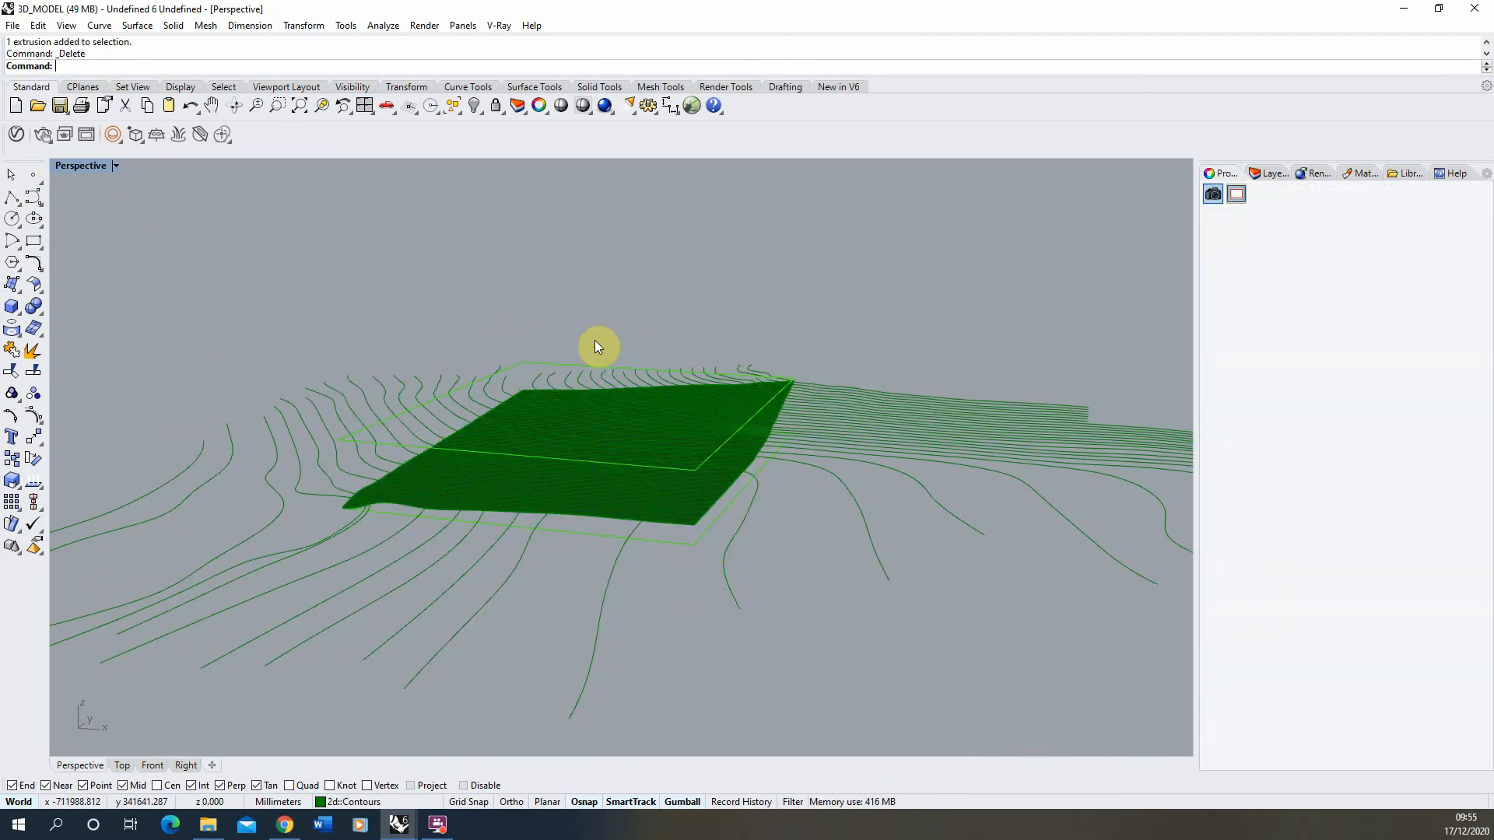
Start extruding the trimmed terrain surface, defining a vertical direction from the upper boundary rectangle's corner to the matching lower corner.
right_click_drag(595, 334, 716, 554)
scroll(738, 556, "up", 5)
left_click(835, 641)
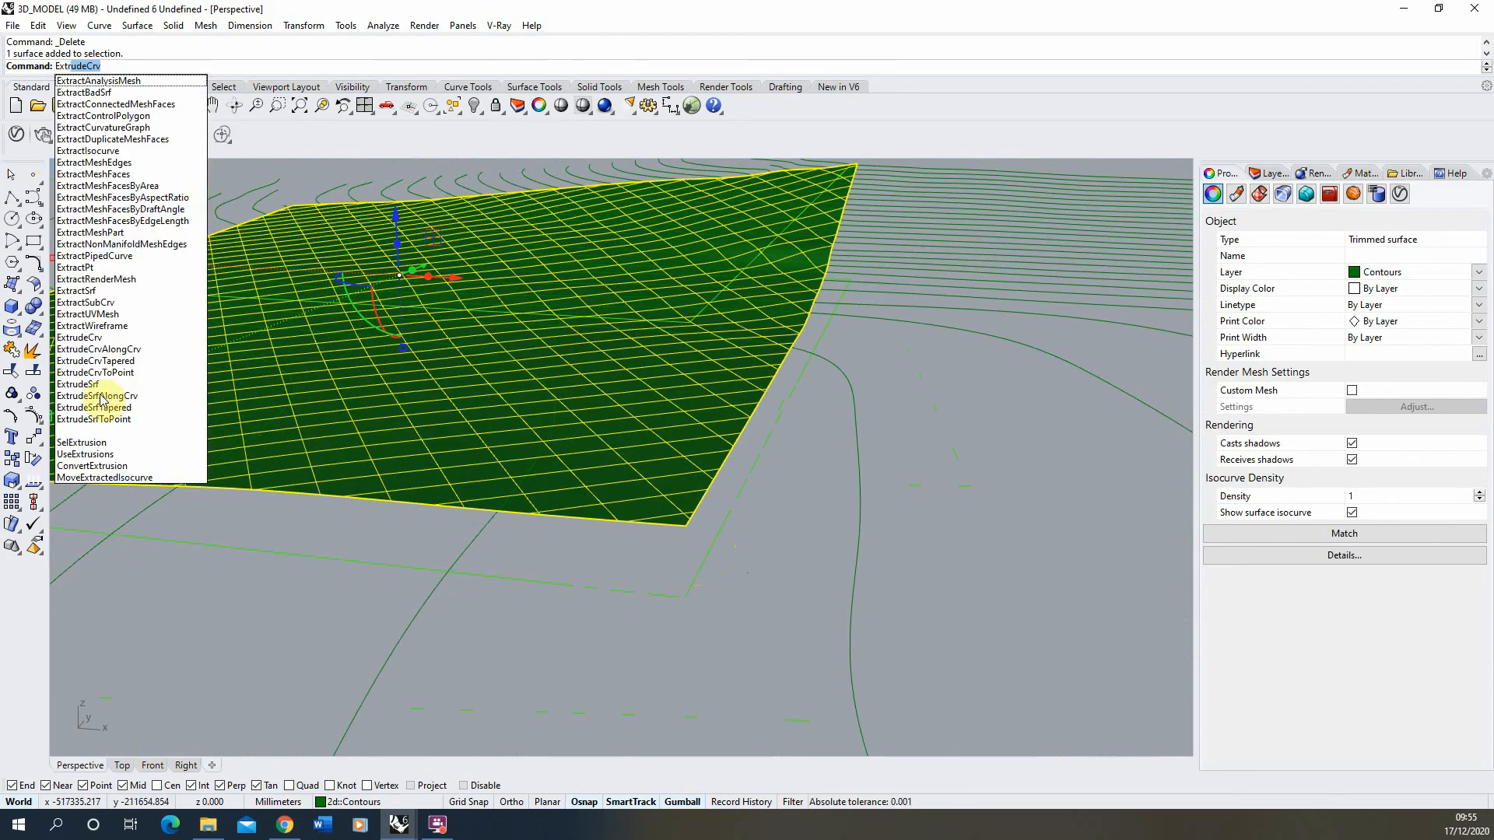
left_click(90, 384)
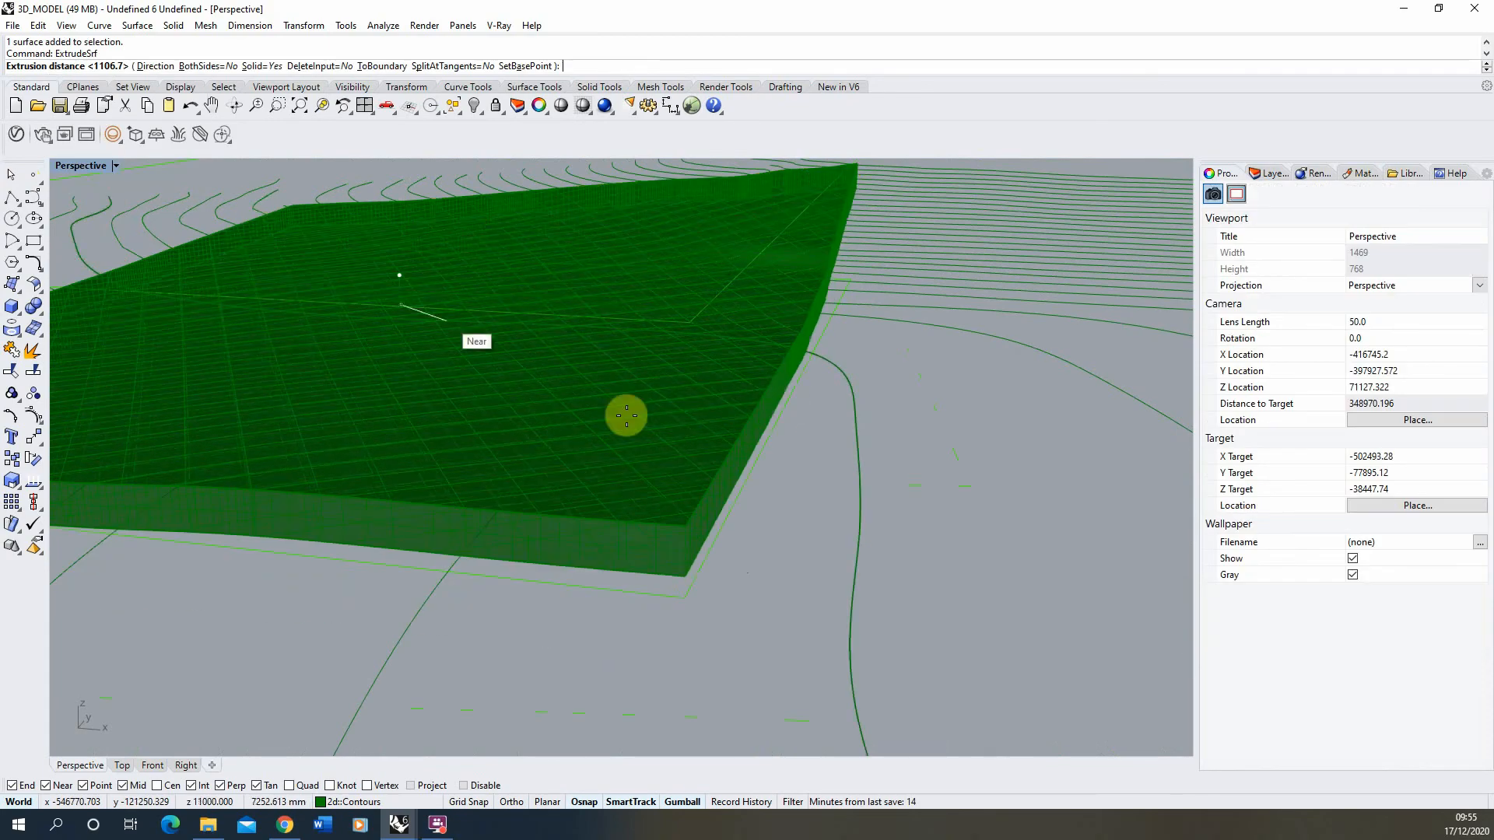
scroll(626, 415, "down", 4)
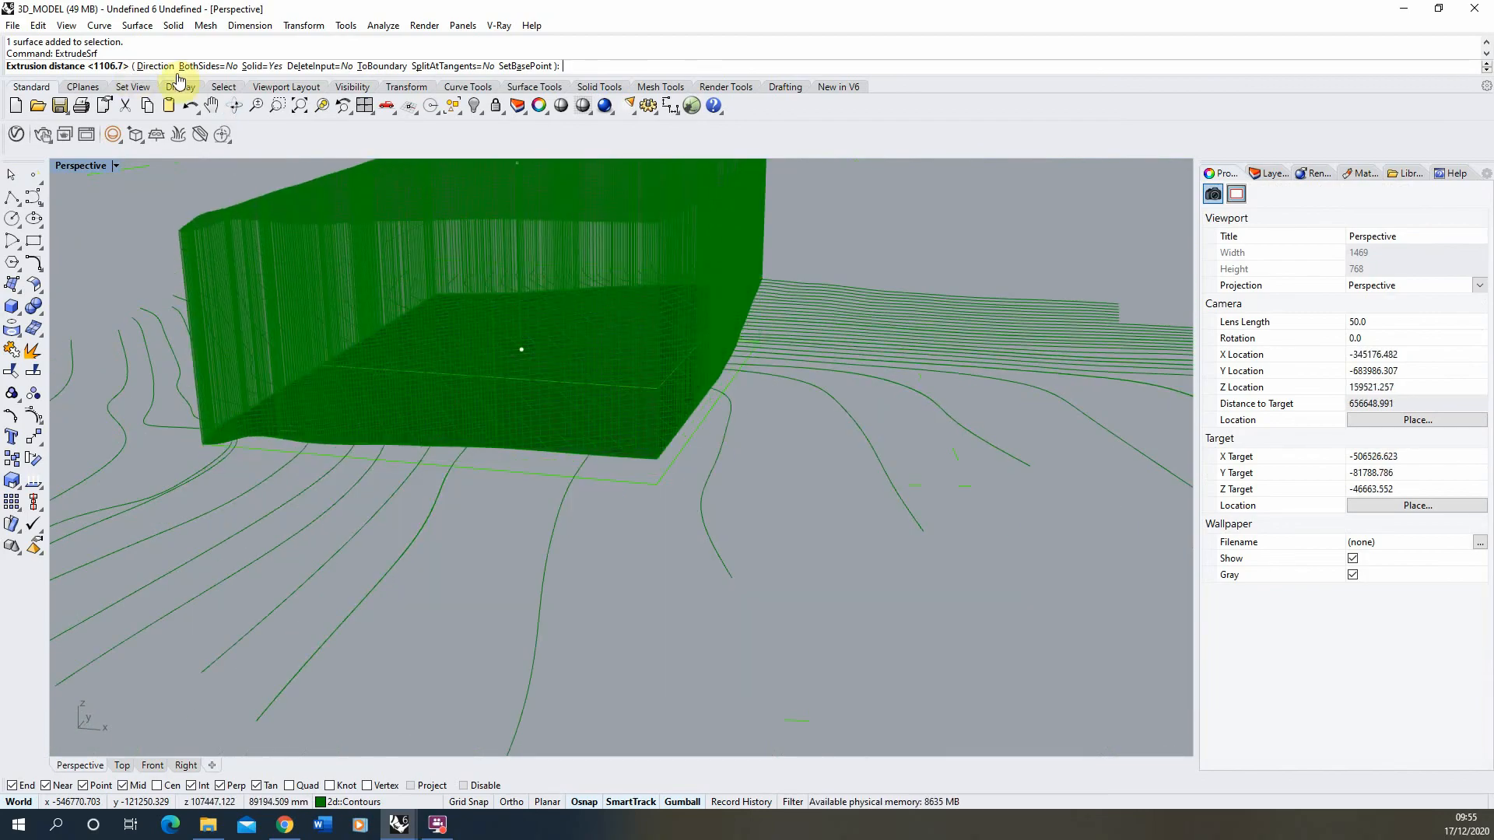
left_click(148, 67)
right_click_drag(586, 304, 780, 491)
scroll(790, 446, "up", 4)
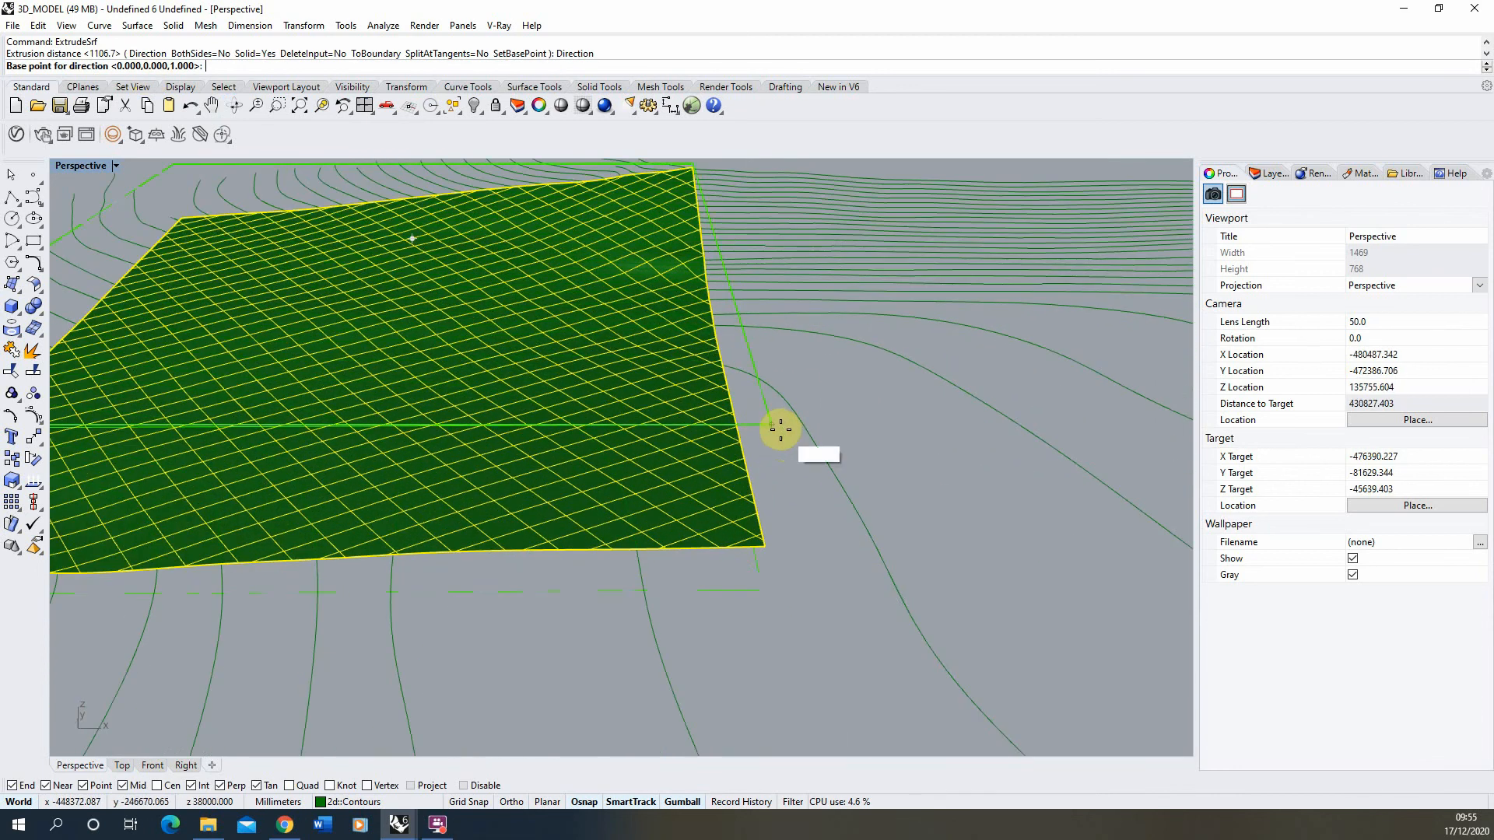
left_click(771, 424)
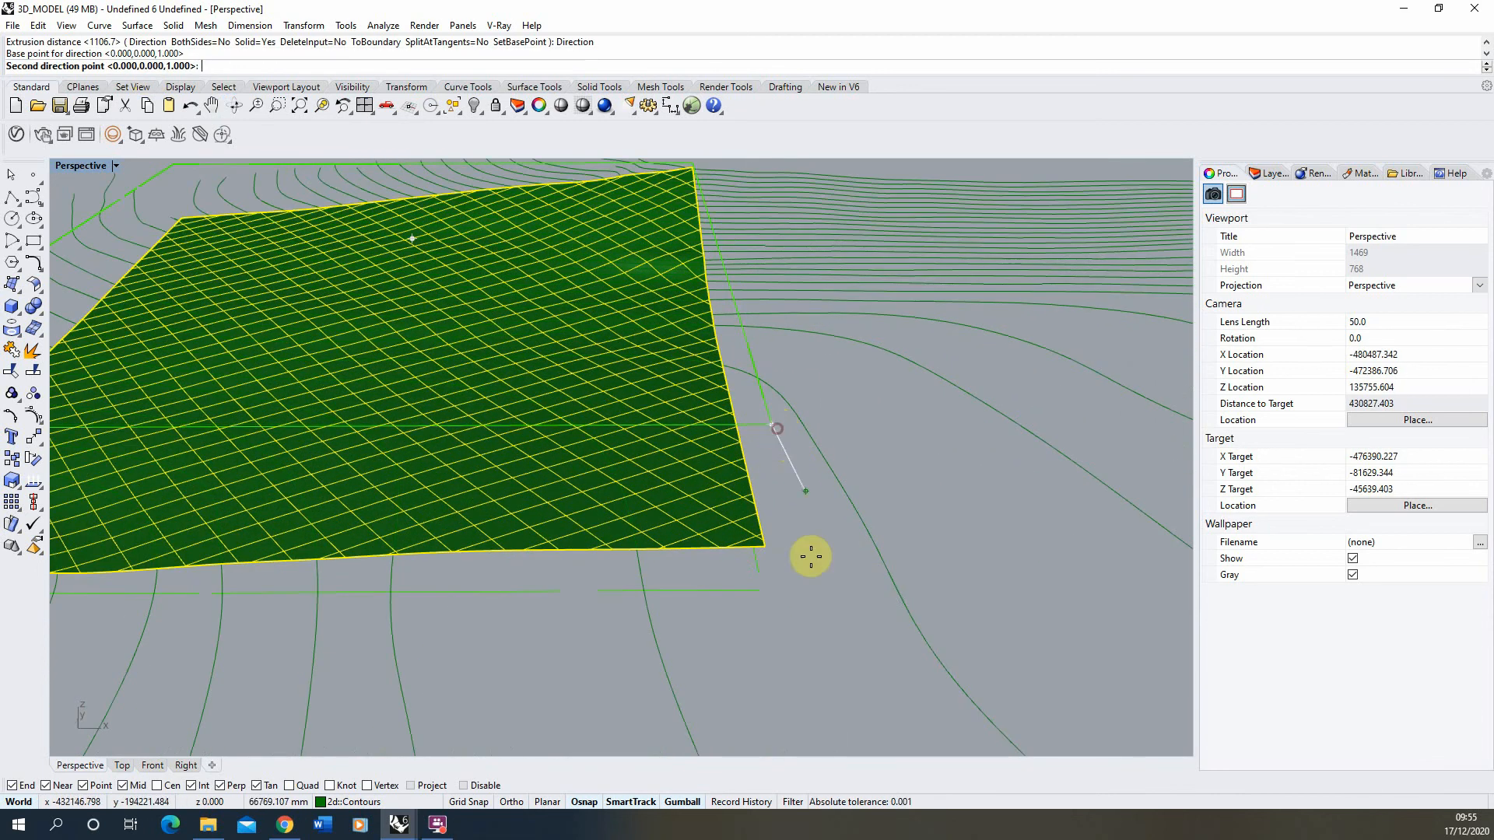
left_click(762, 589)
Extrude the terrain surface downward as a solid block reaching well below the lower boundary rectangle.
right_click_drag(754, 567, 570, 390)
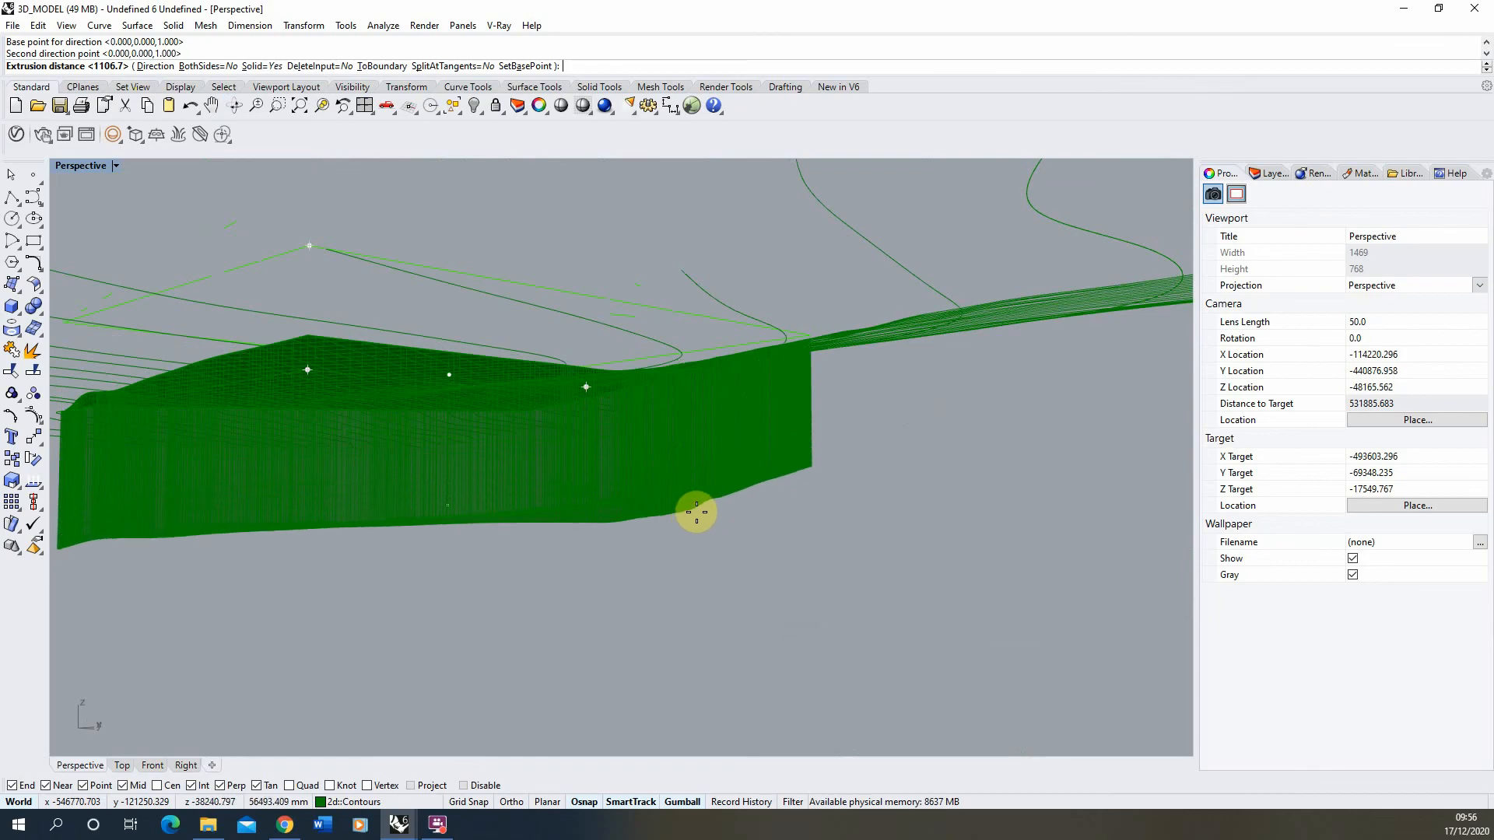
left_click(696, 513)
left_click(899, 566)
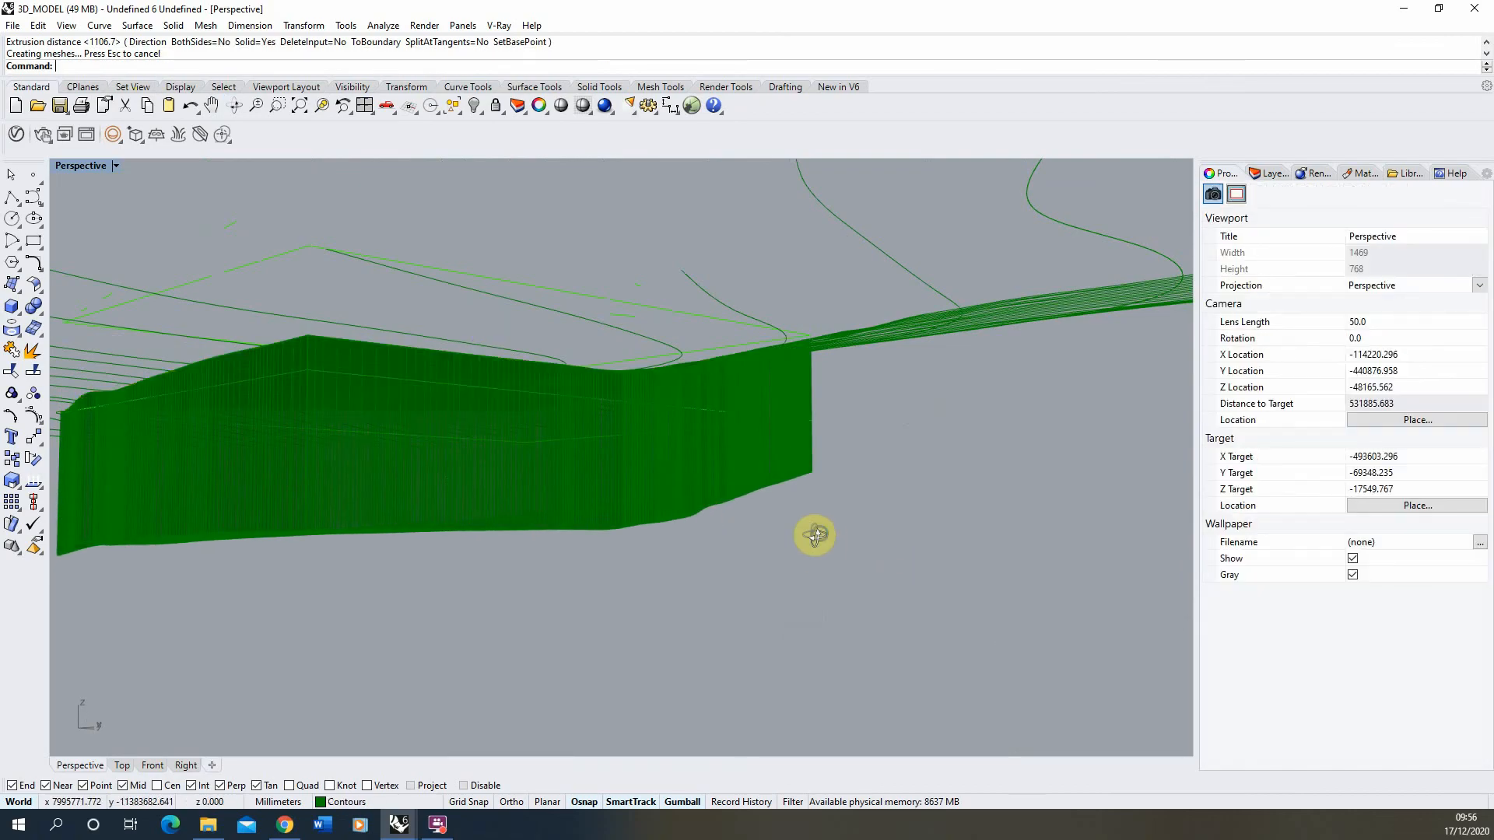
right_click_drag(814, 534, 874, 547)
mouse_move(693, 551)
right_mouse_down()
mouse_move(814, 544)
mouse_move(714, 557)
mouse_move(685, 541)
right_mouse_up()
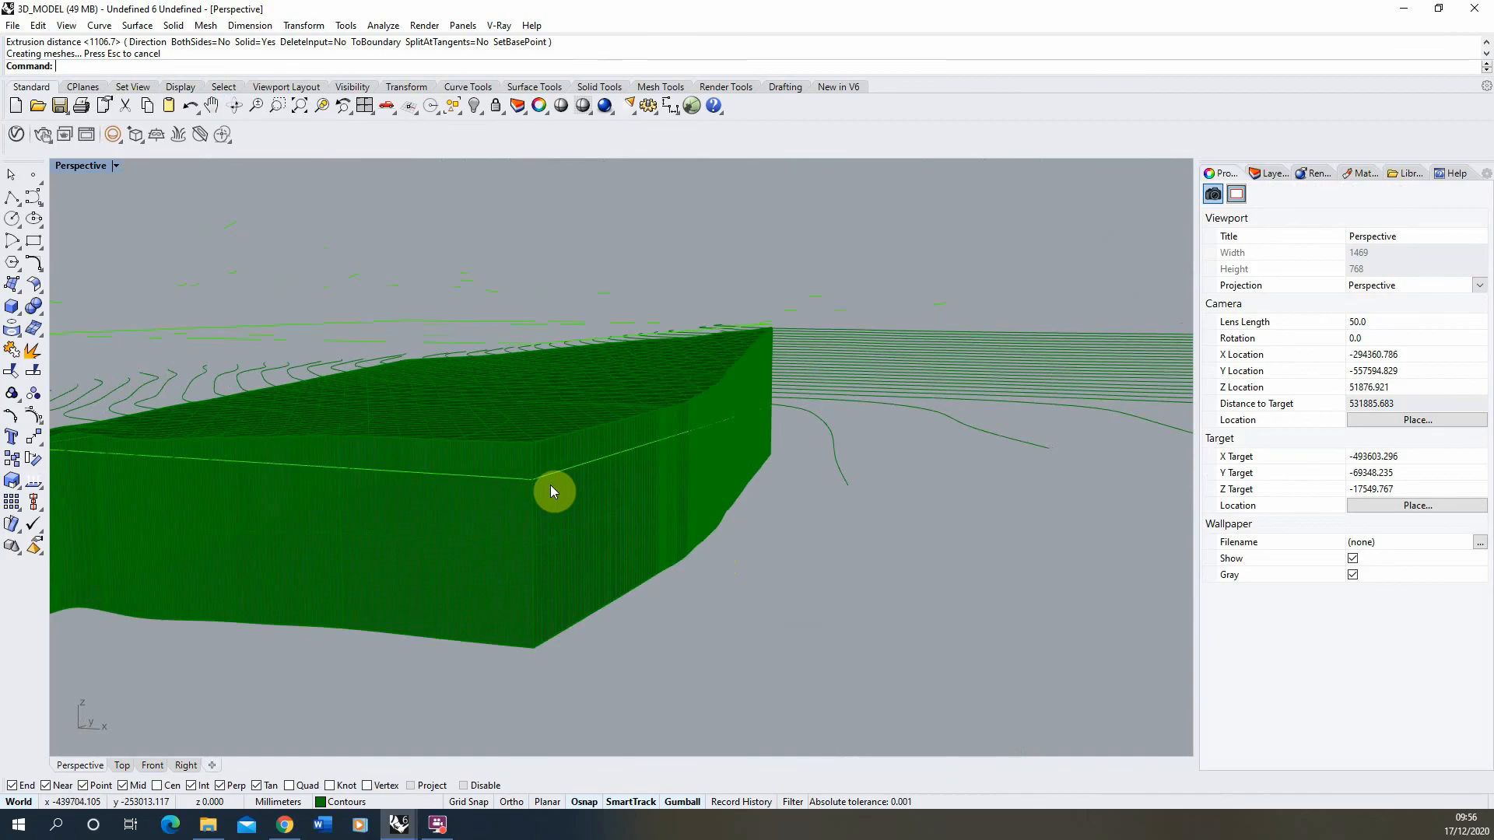
Create a corner-to-corner plane surface across the lower boundary rectangle, snapping to its two opposite corners.
left_click(557, 473)
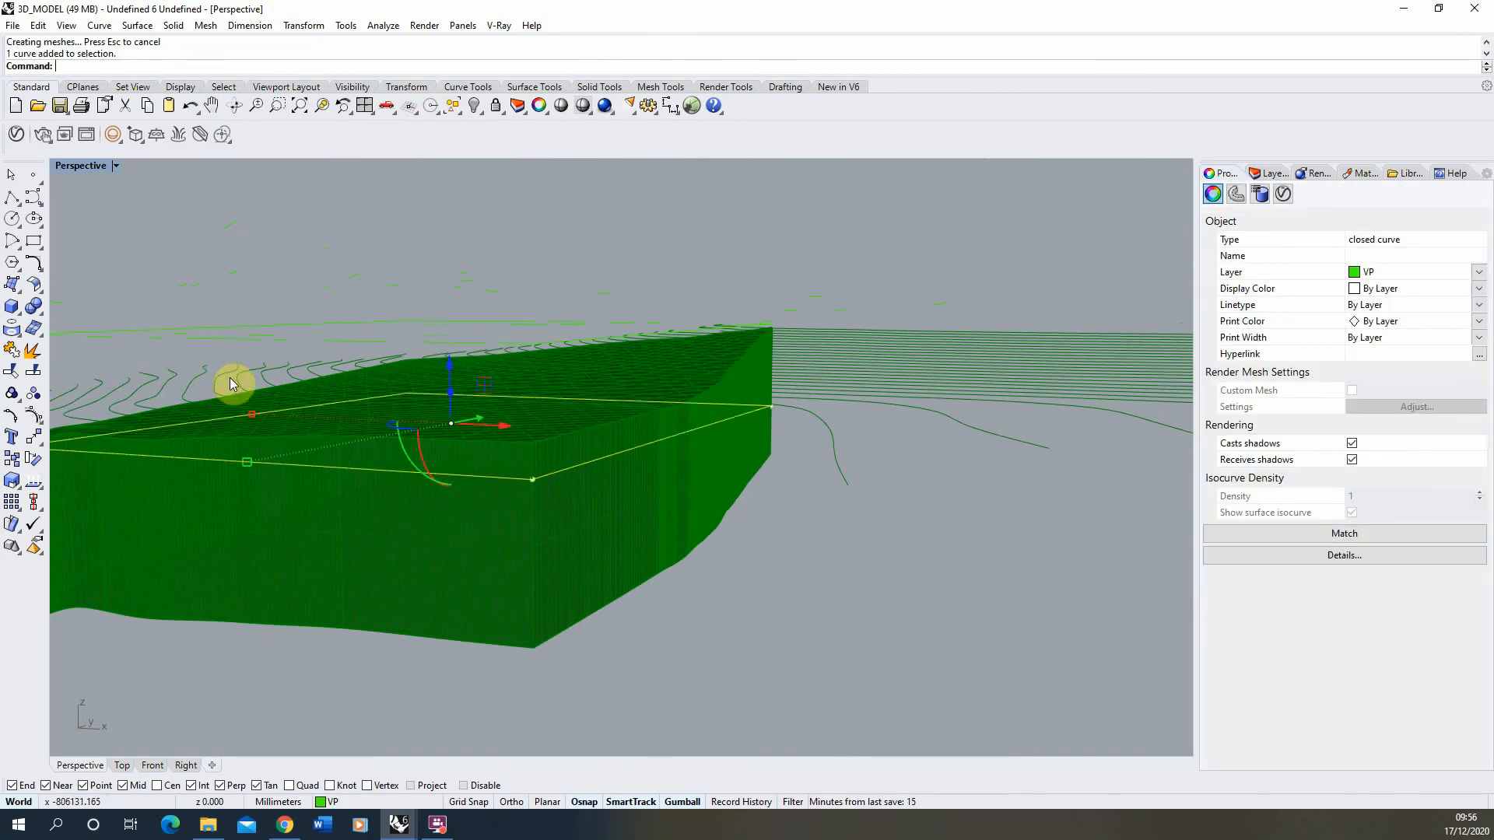
left_click(22, 294)
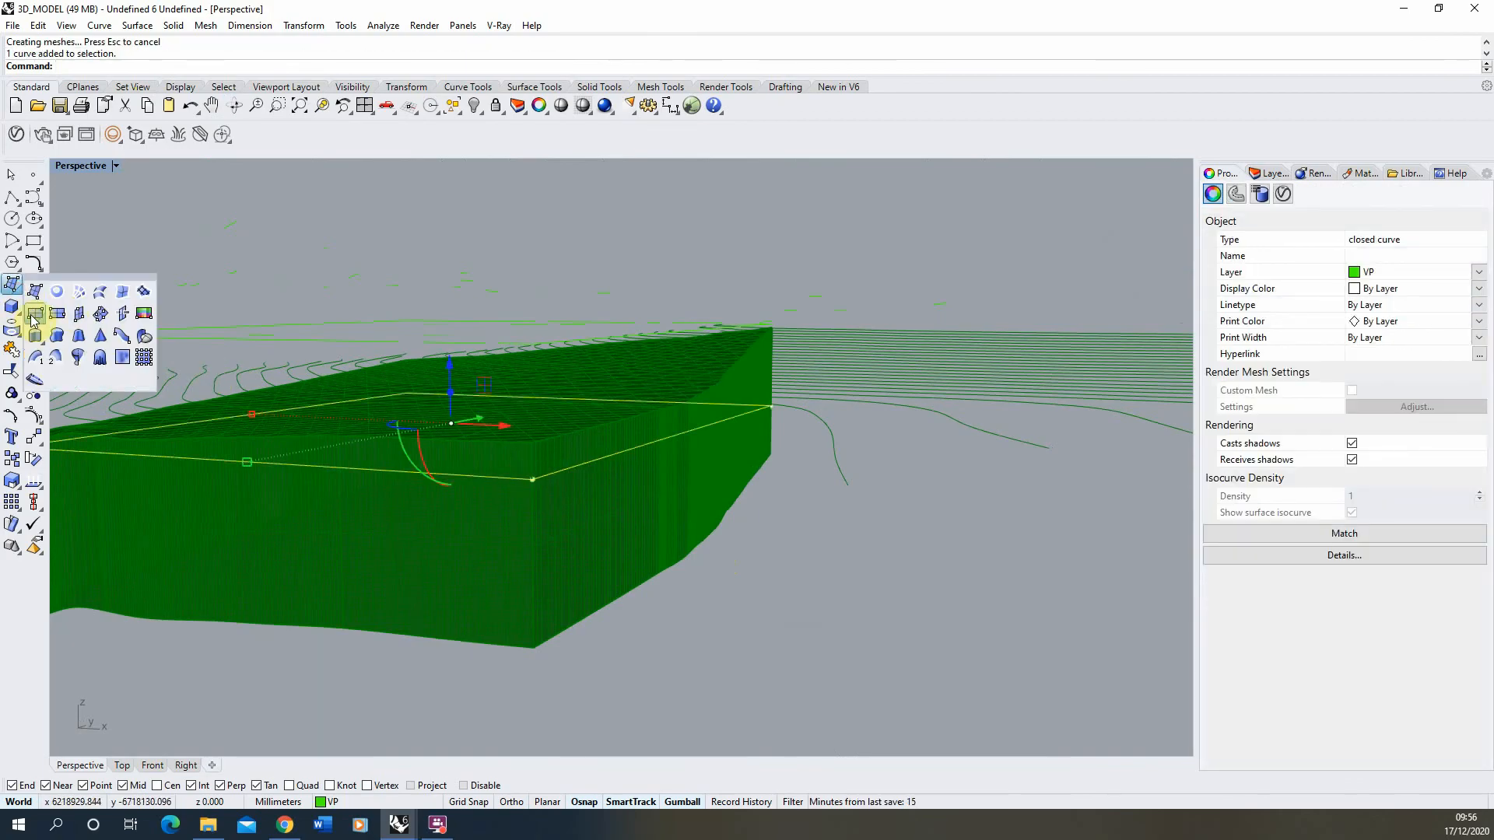
left_click(34, 319)
scroll(116, 433, "down", 2)
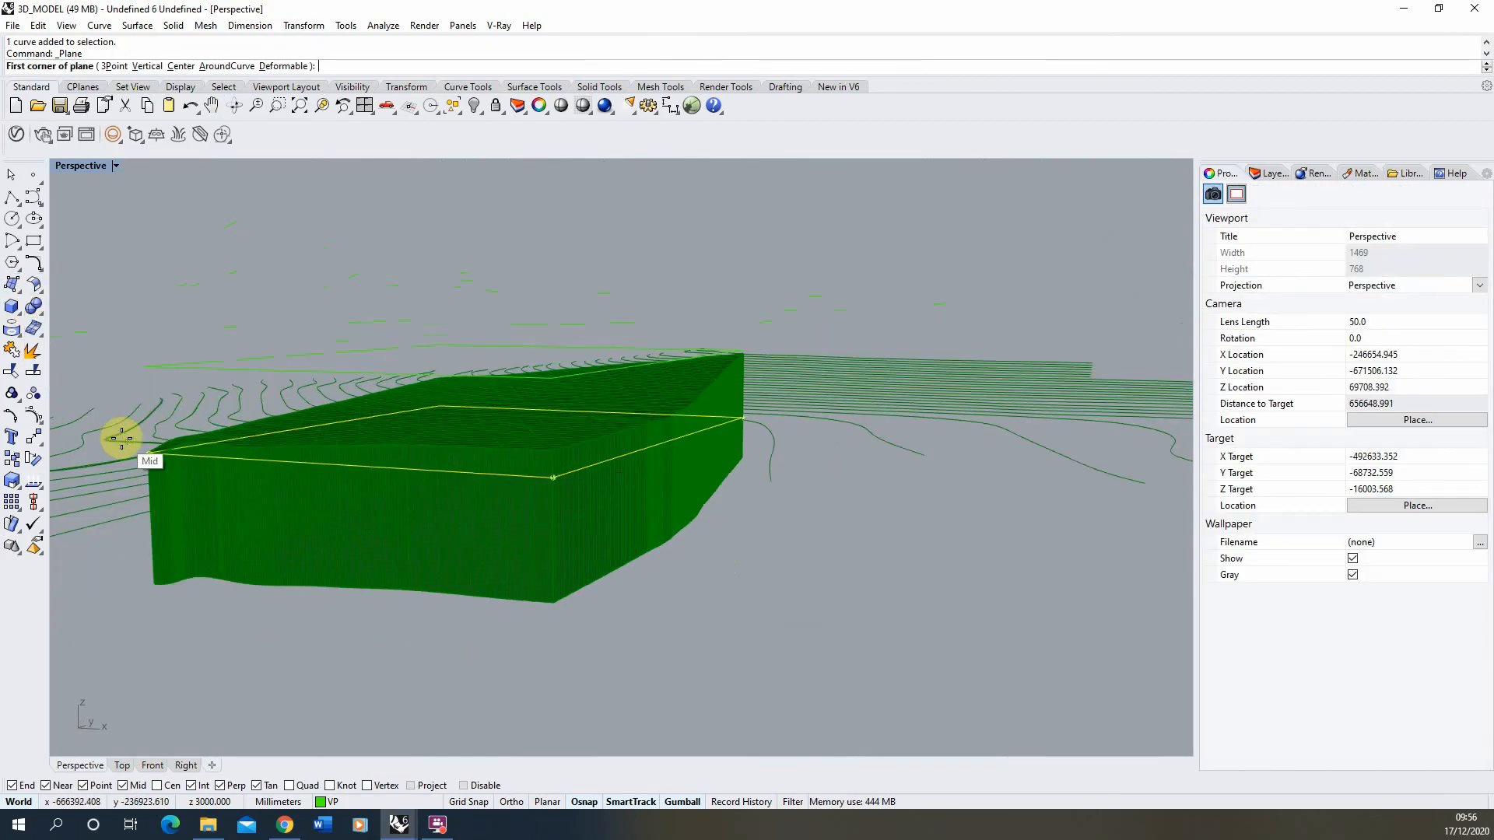
scroll(156, 478, "up", 6)
left_click(149, 477)
scroll(171, 475, "down", 3)
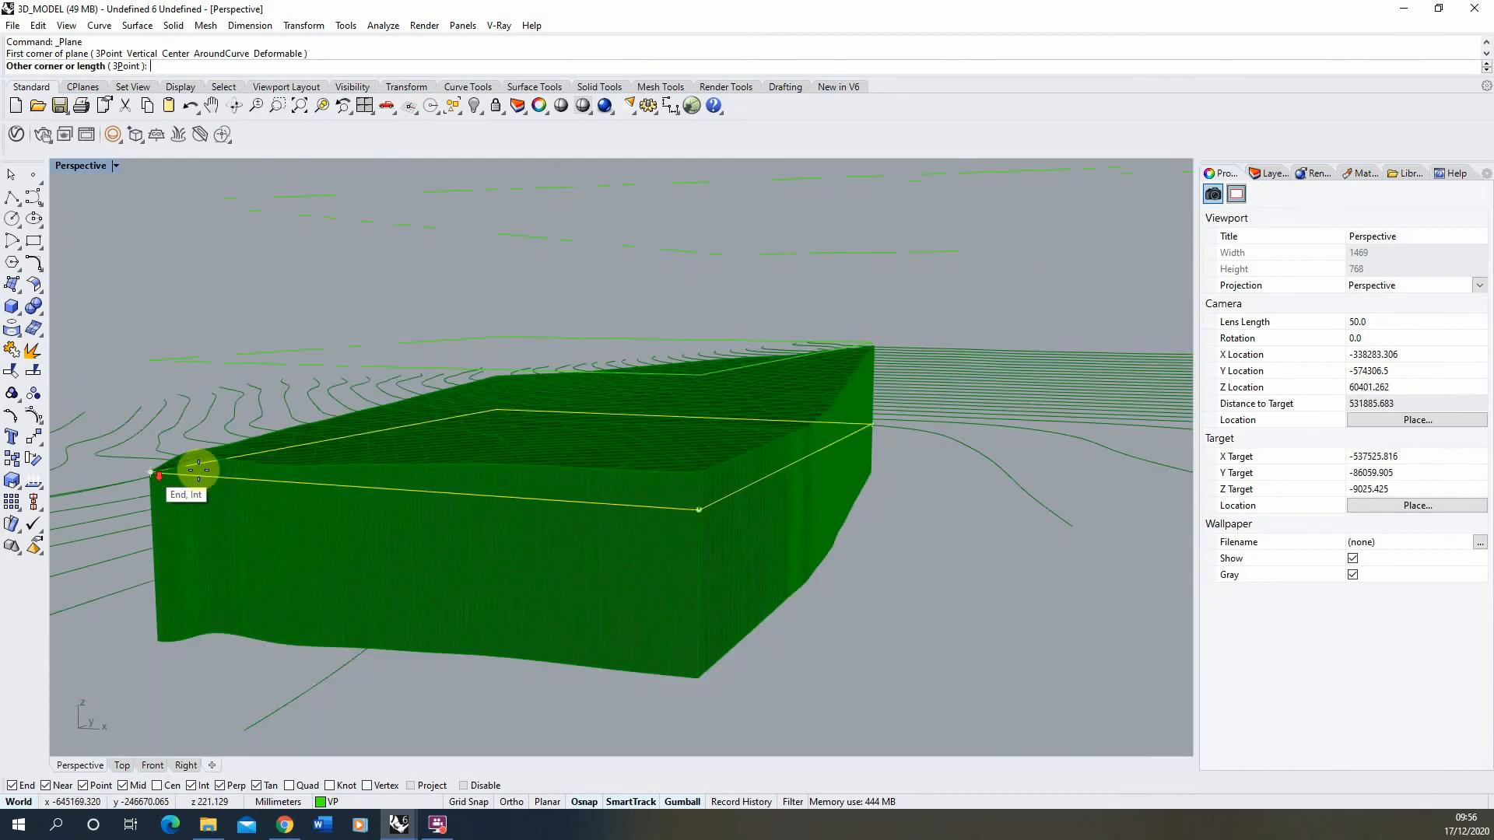
right_click_drag(860, 485, 651, 500)
scroll(816, 516, "up", 2)
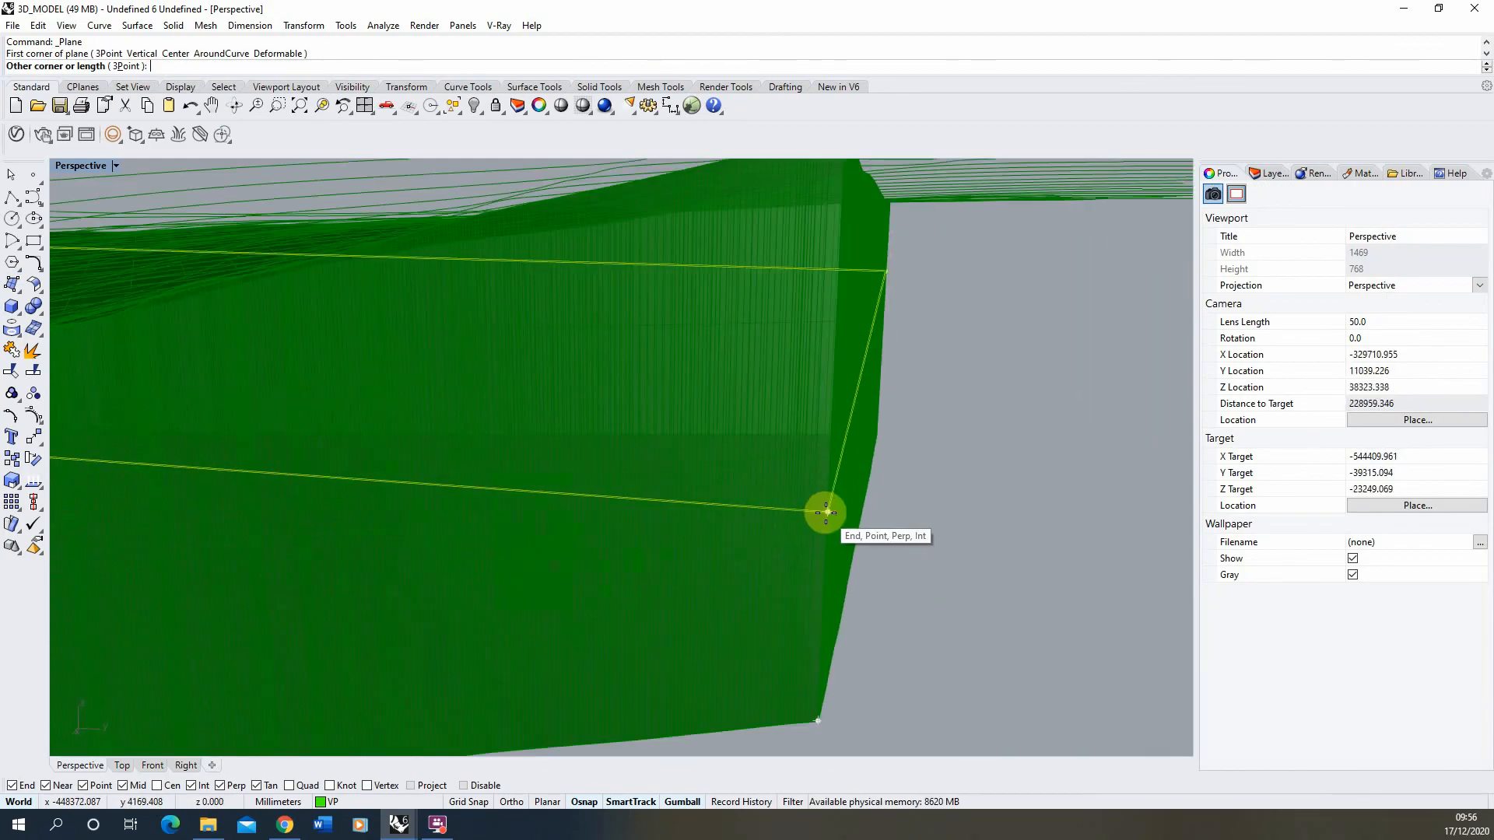
left_click(826, 512)
Trim away the part of the terrain block below the lower boundary rectangle, using the rectangle curve as the cutting object.
right_click_drag(826, 512, 802, 489)
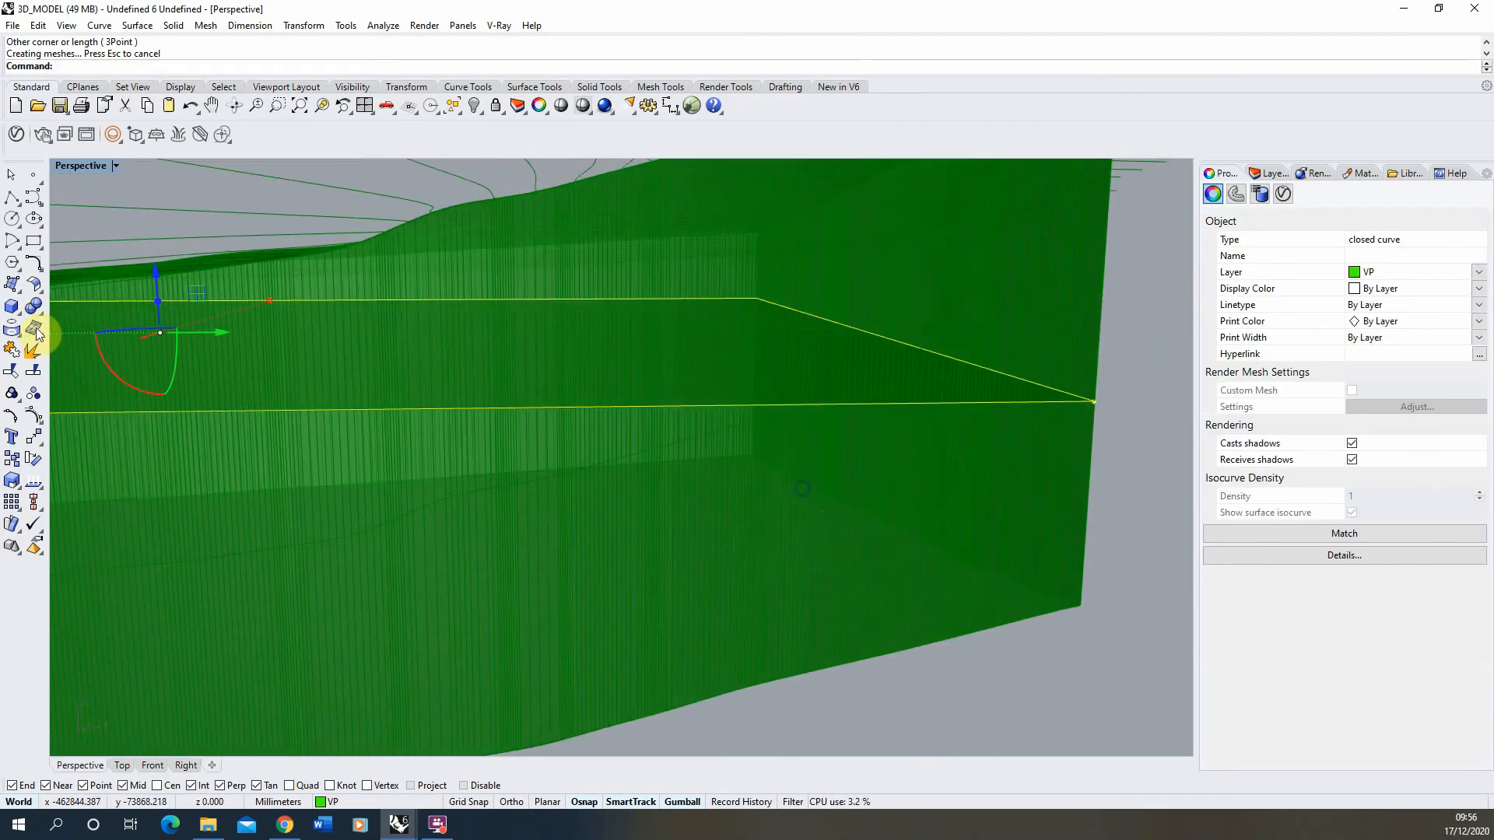
left_click(13, 377)
right_click_drag(467, 420, 826, 454)
left_click(849, 437)
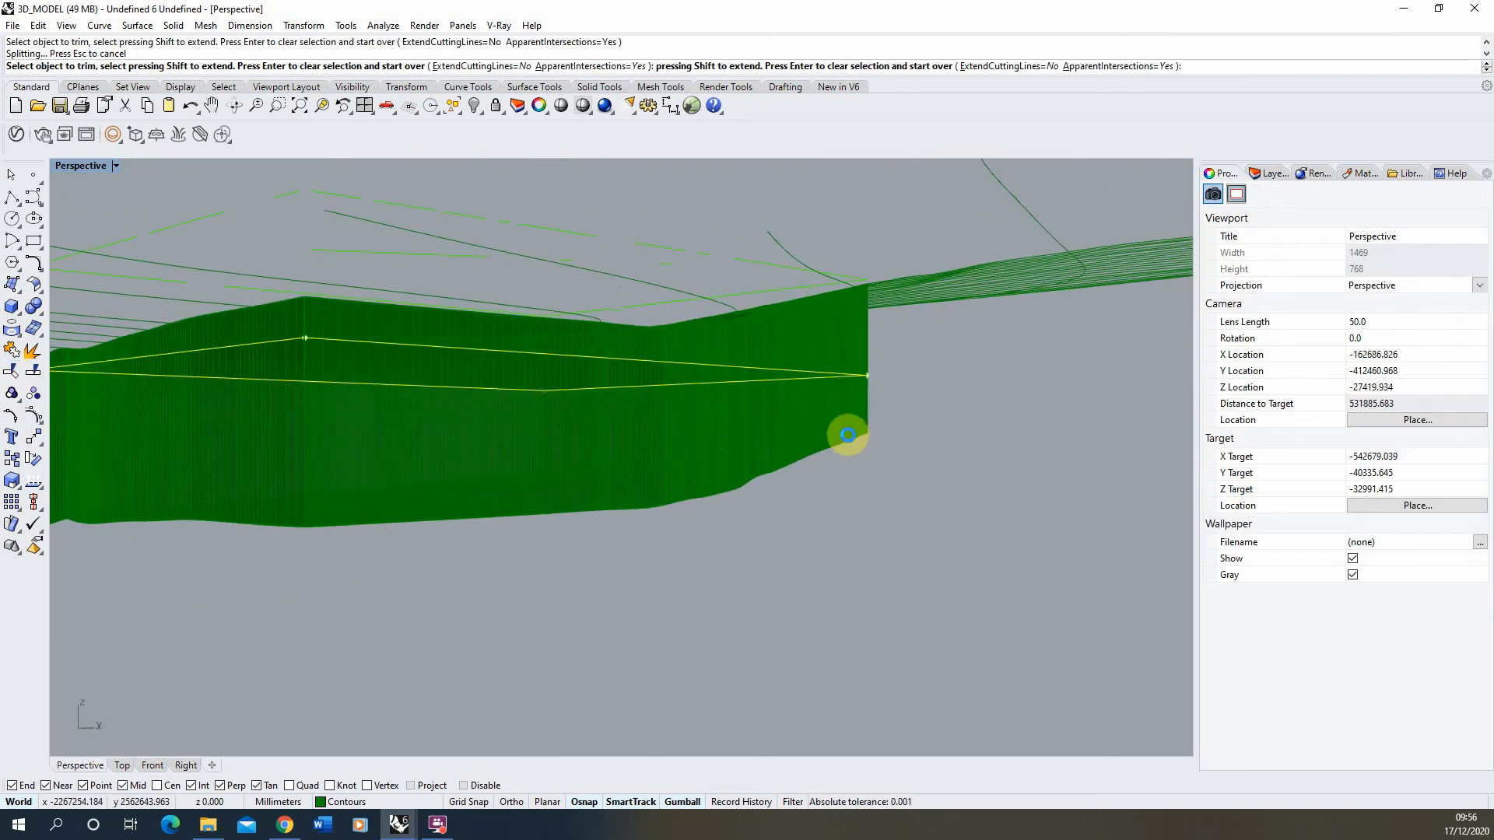
left_click(11, 175)
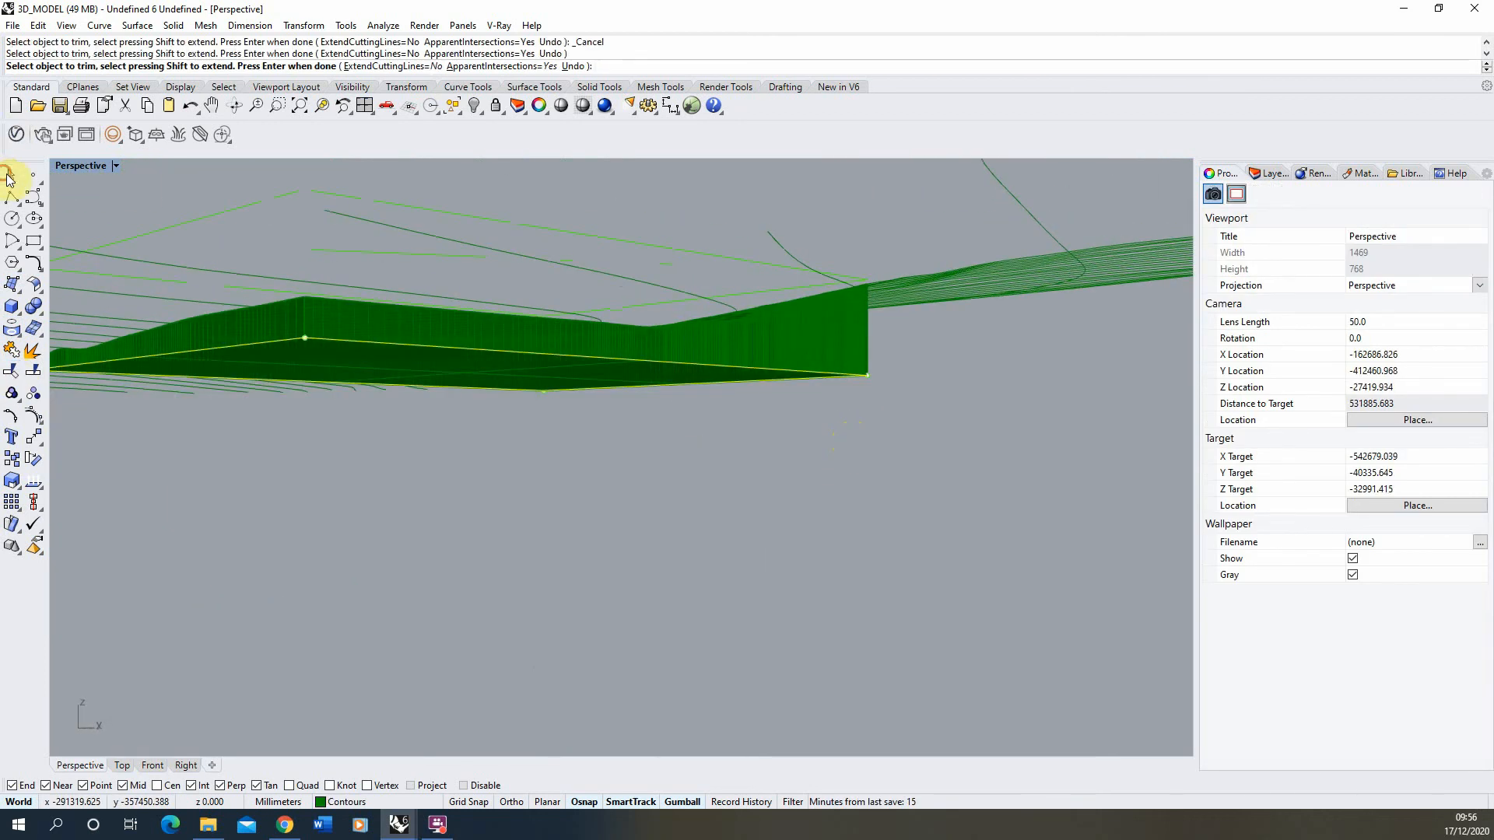
Join the new base plane and the trimmed terrain block into one polysurface.
left_click(846, 351)
right_click_drag(586, 371, 760, 375)
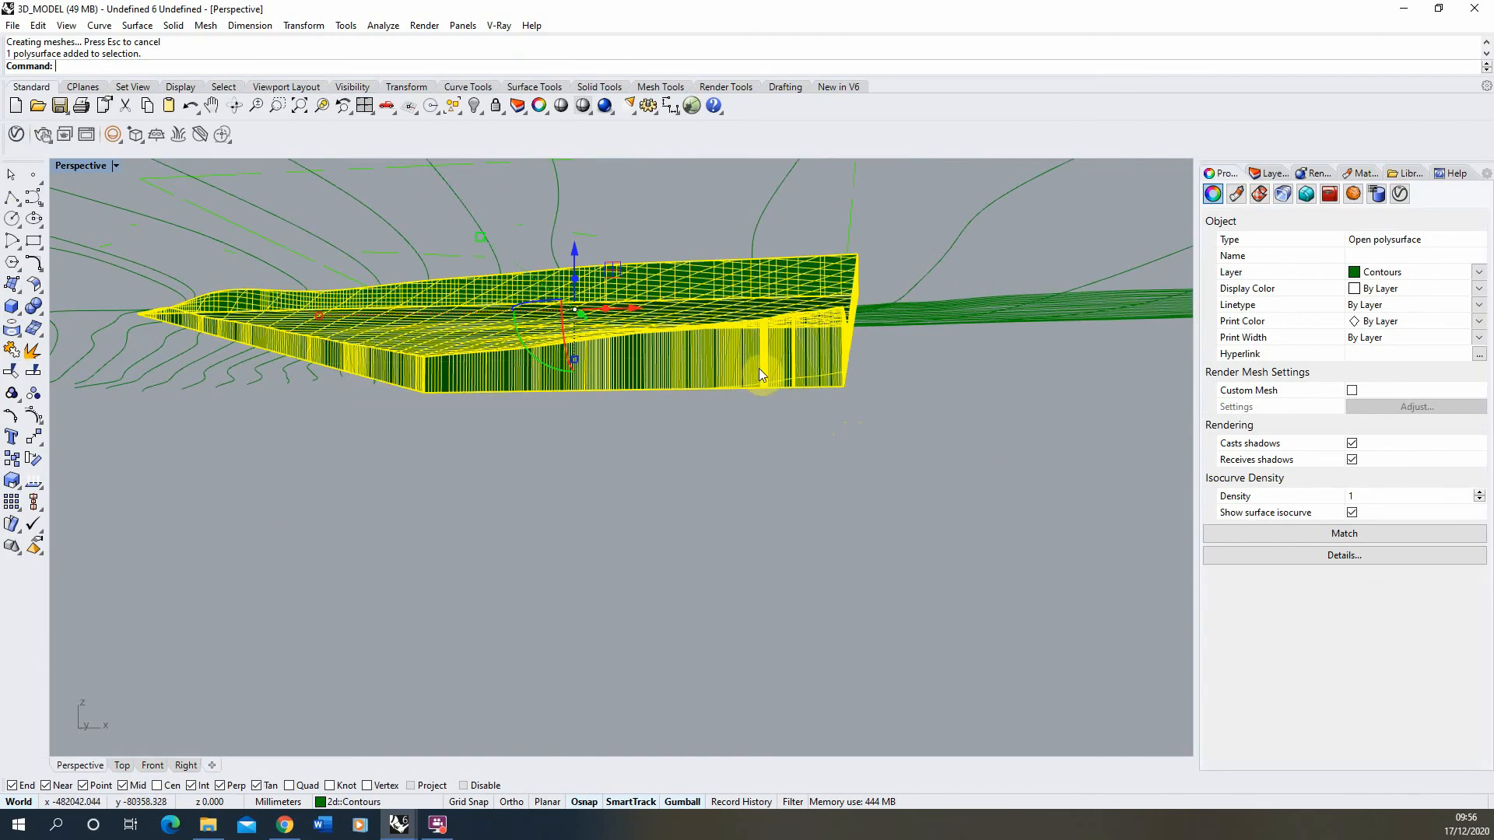
left_click(834, 384)
left_click(825, 371)
right_click_drag(851, 338, 813, 358)
left_click(817, 427)
left_click(838, 385)
left_click(888, 438)
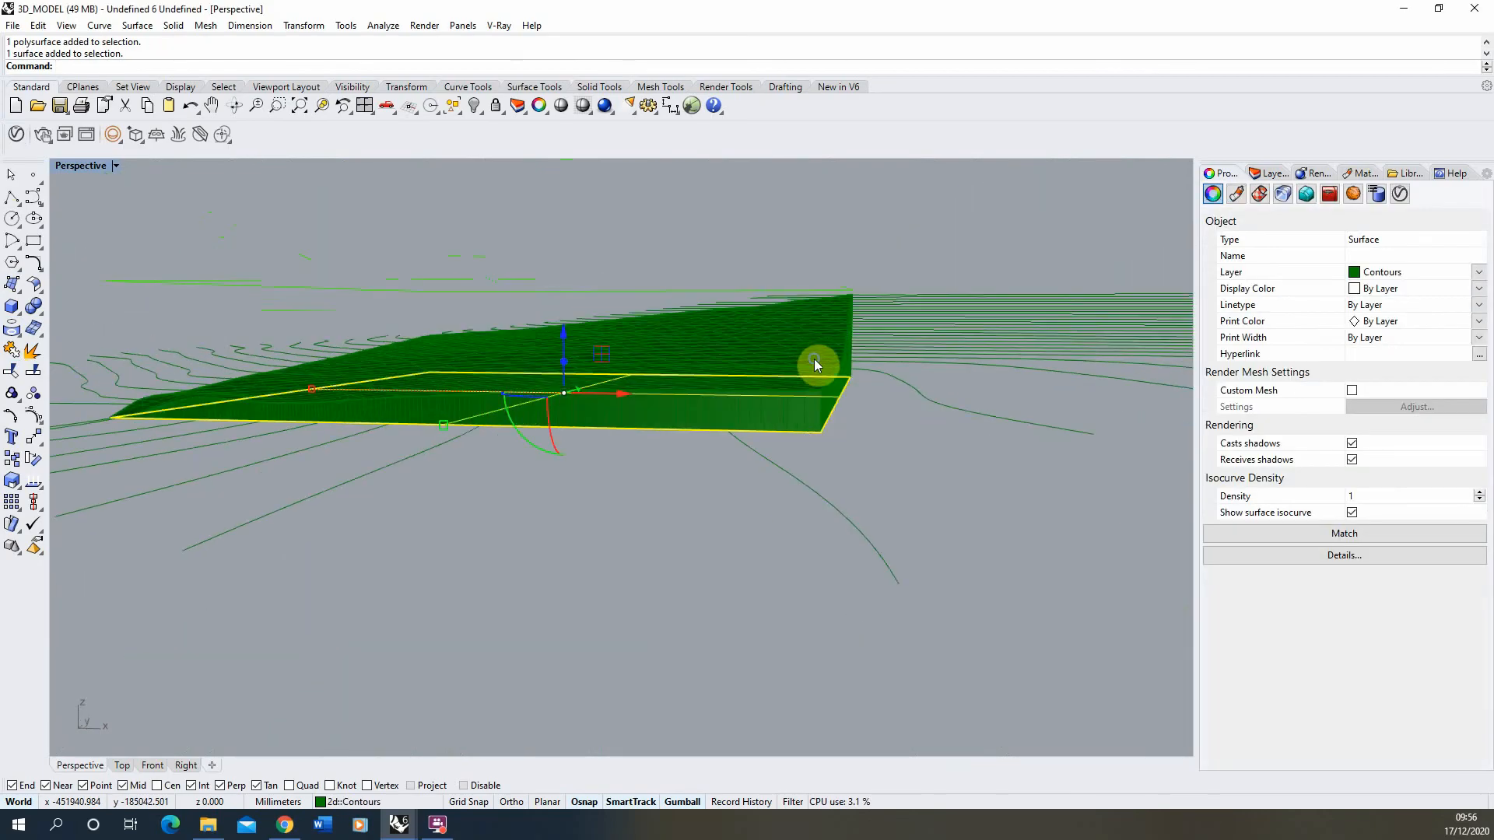
left_click(806, 409, "shift")
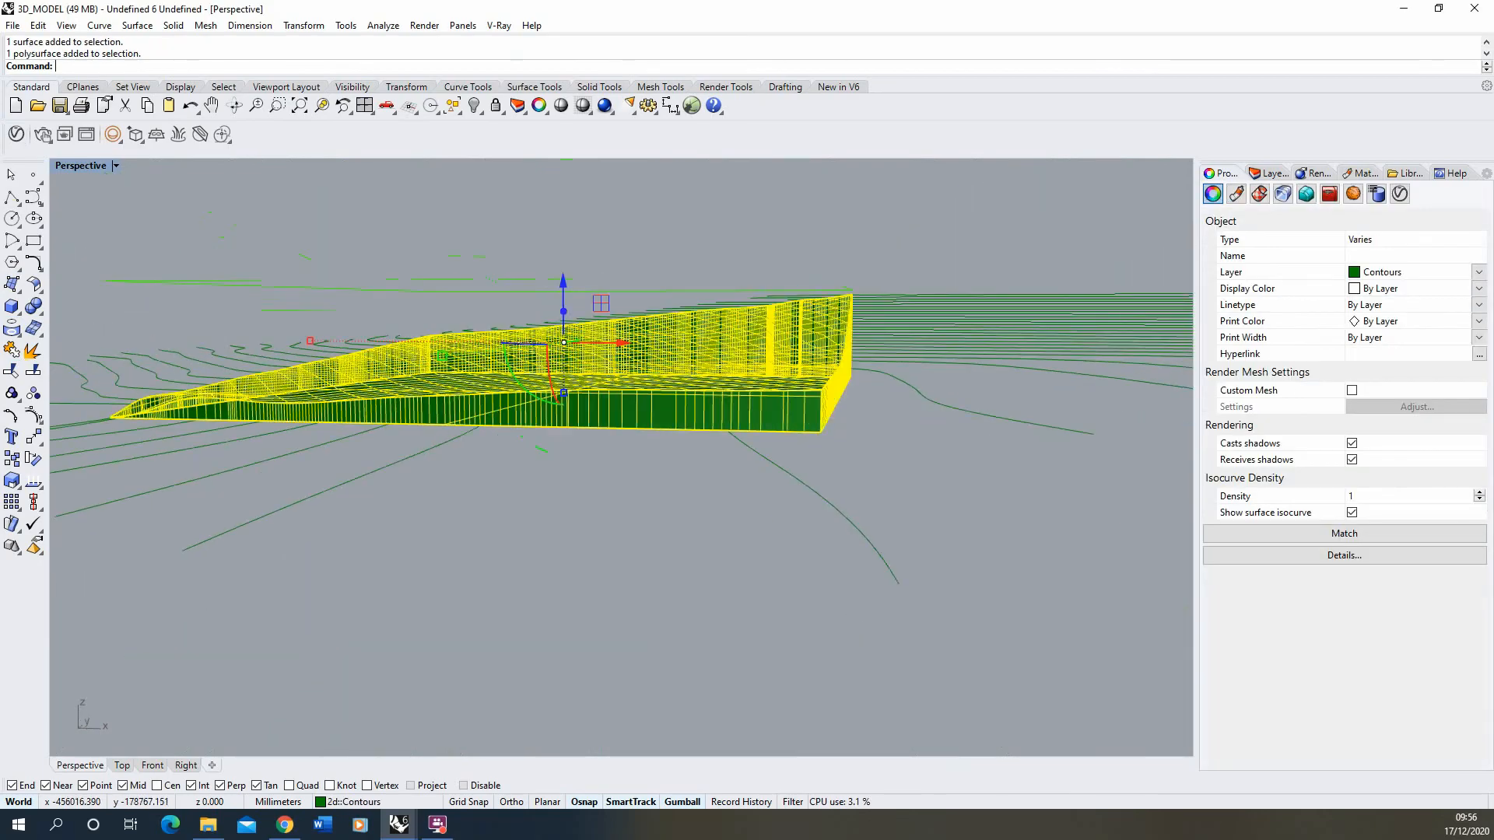
left_click(29, 351)
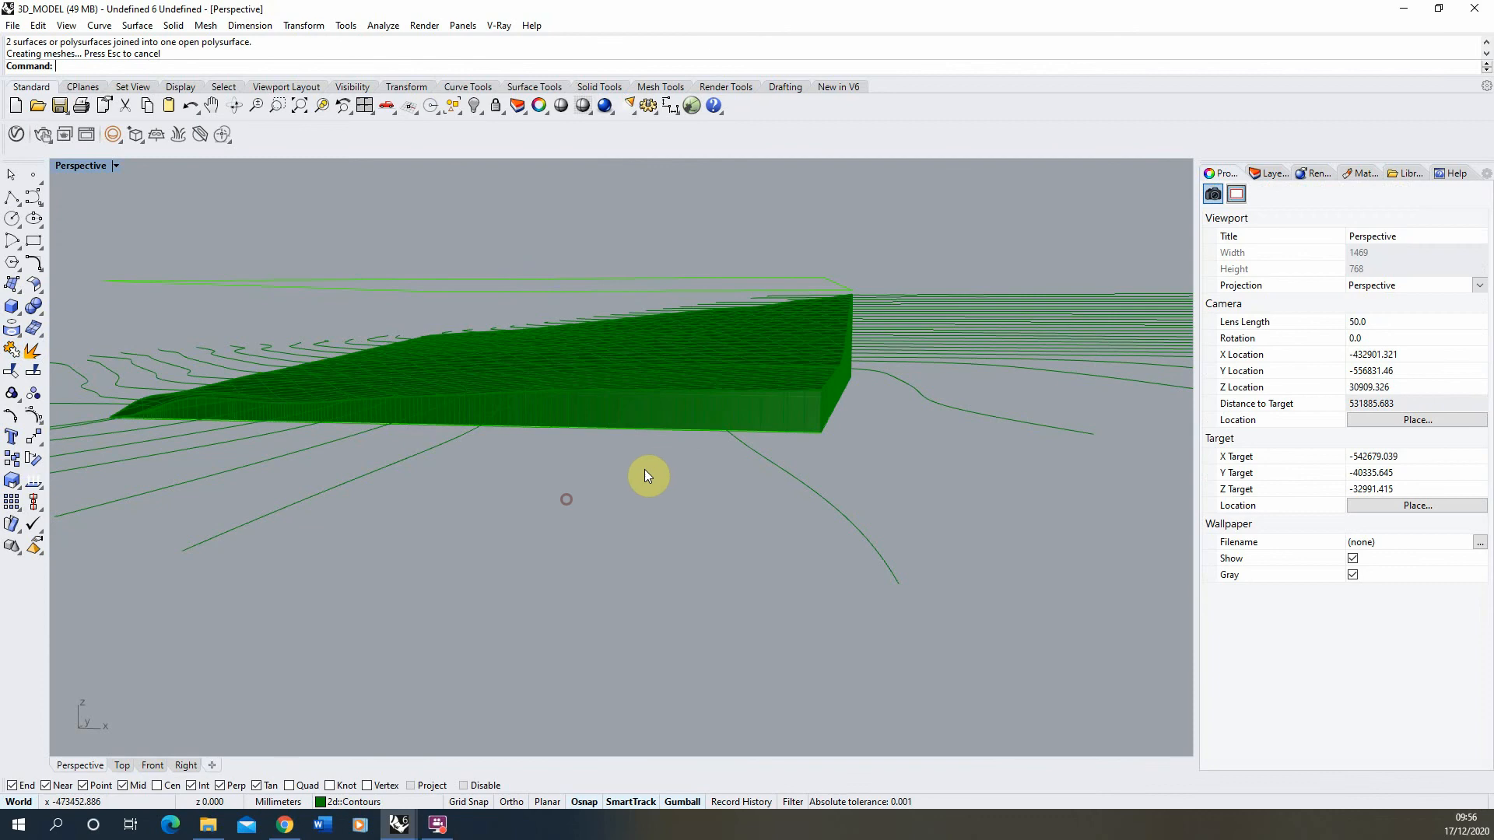
Delete the leftover original trimmed terrain surface lying on top of the block.
left_click(638, 352)
left_click(750, 409)
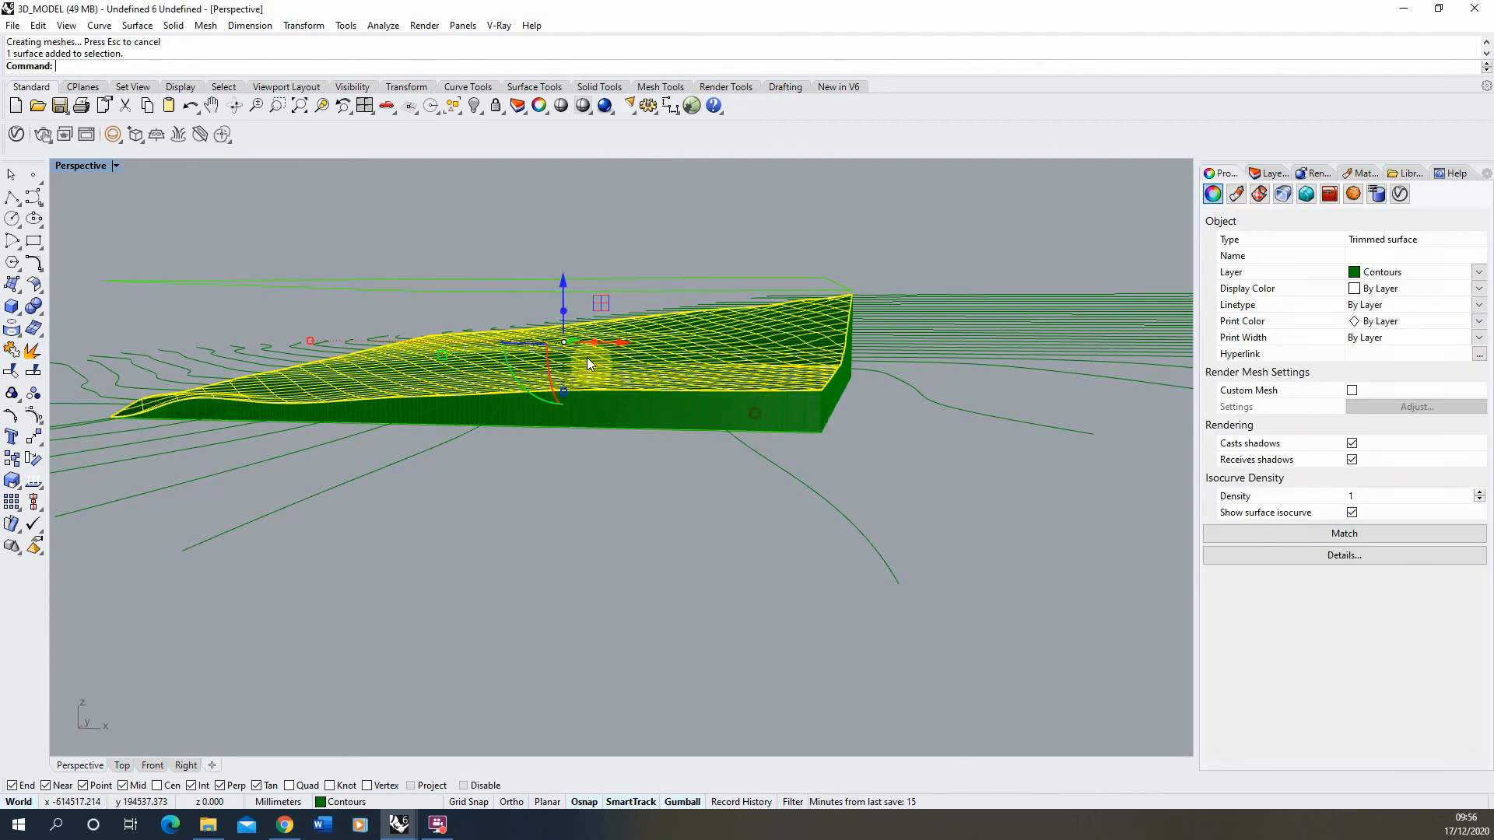
key("Delete")
Examine the joined topography block from several angles, checking its top surface, sides and edges.
left_click(793, 430)
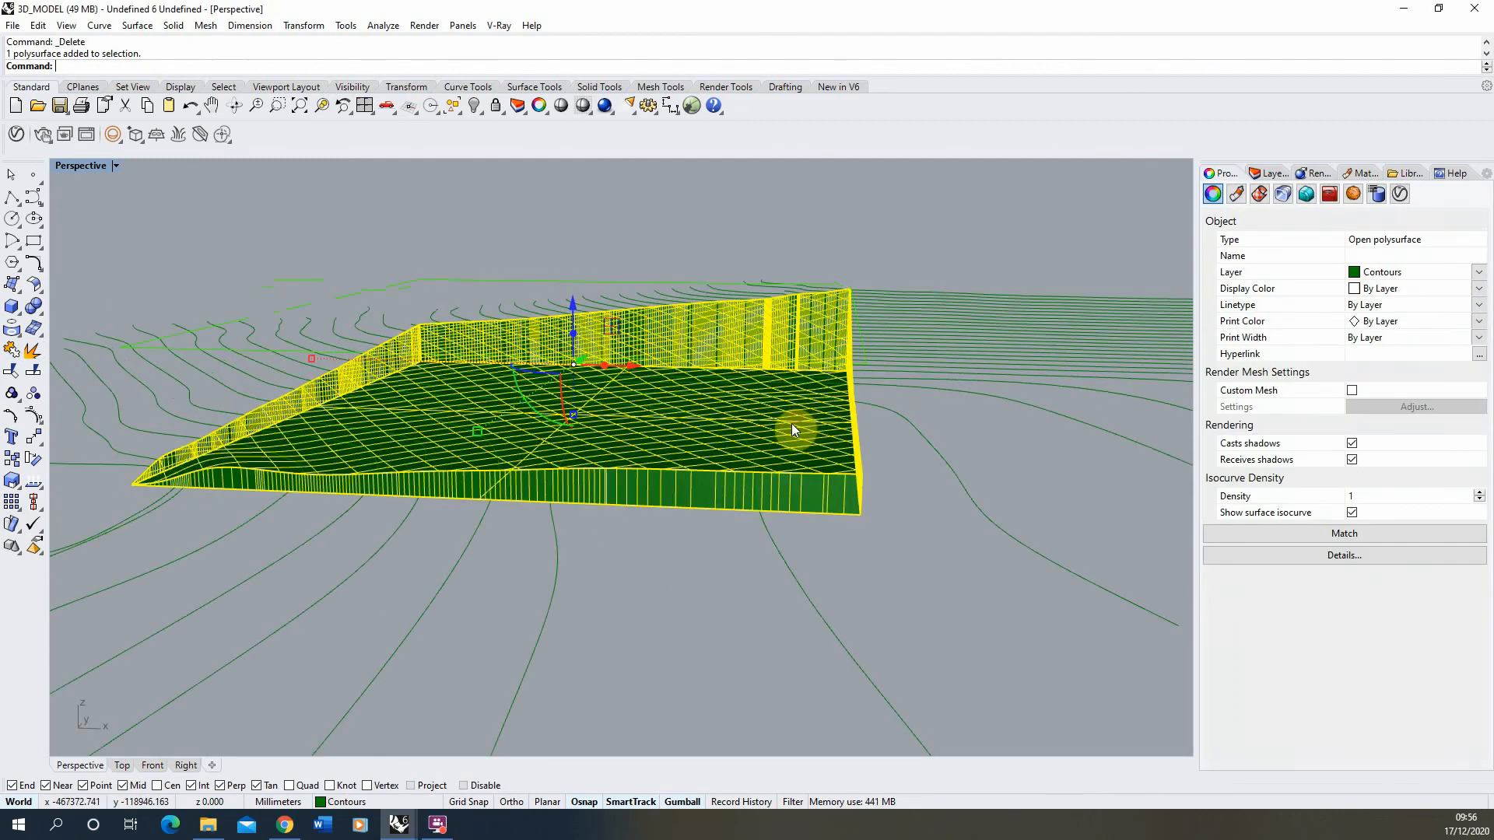
right_click_drag(791, 423, 583, 410)
left_click(803, 532)
scroll(655, 403, "up", 8)
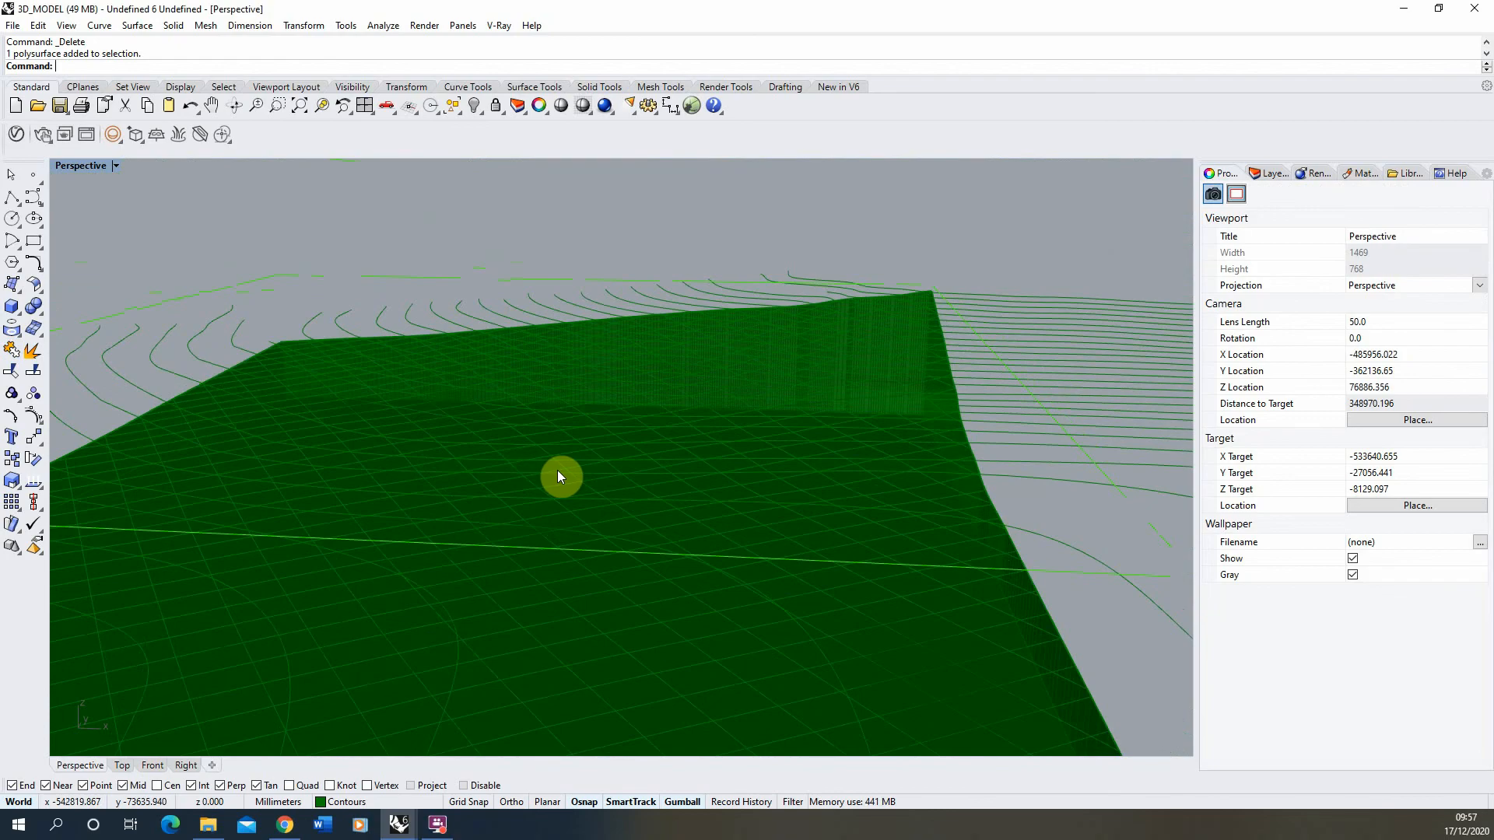
right_click_drag(660, 373, 577, 464)
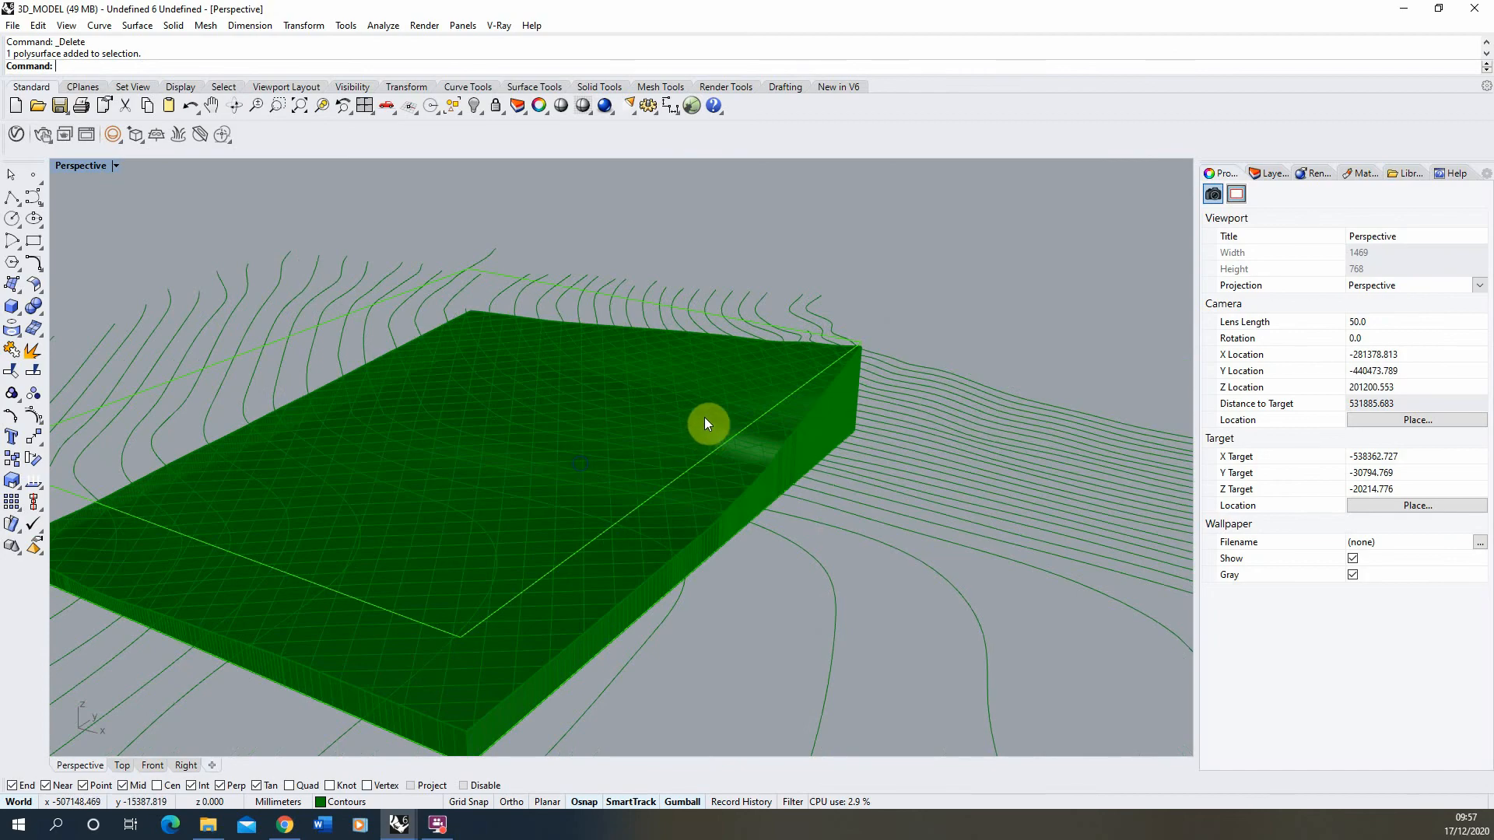
scroll(706, 417, "down", 4)
scroll(506, 414, "up", 6)
right_click_drag(506, 413, 484, 402)
scroll(494, 392, "down", 4)
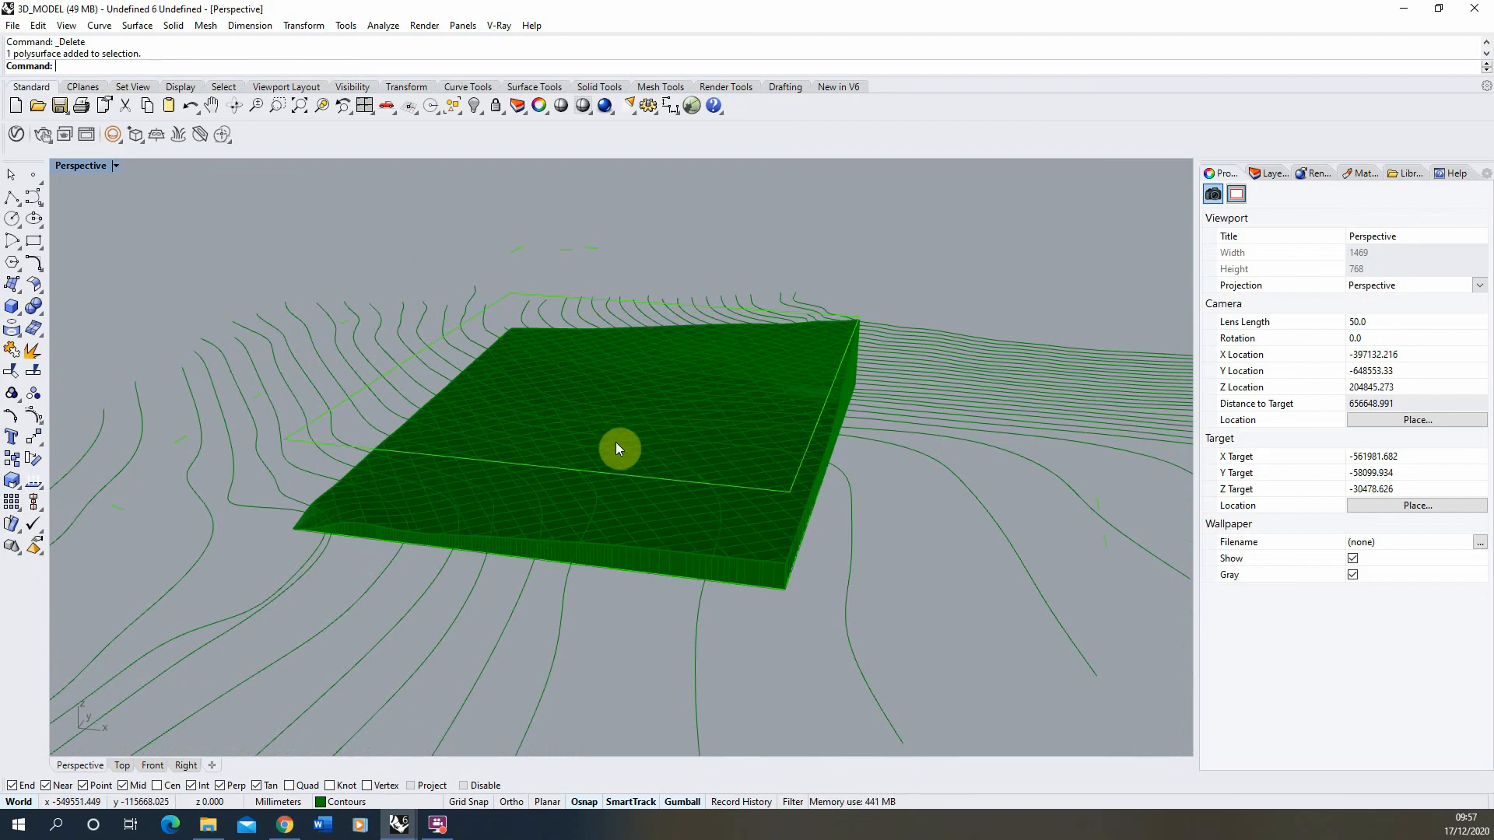
right_click_drag(616, 449, 174, 387)
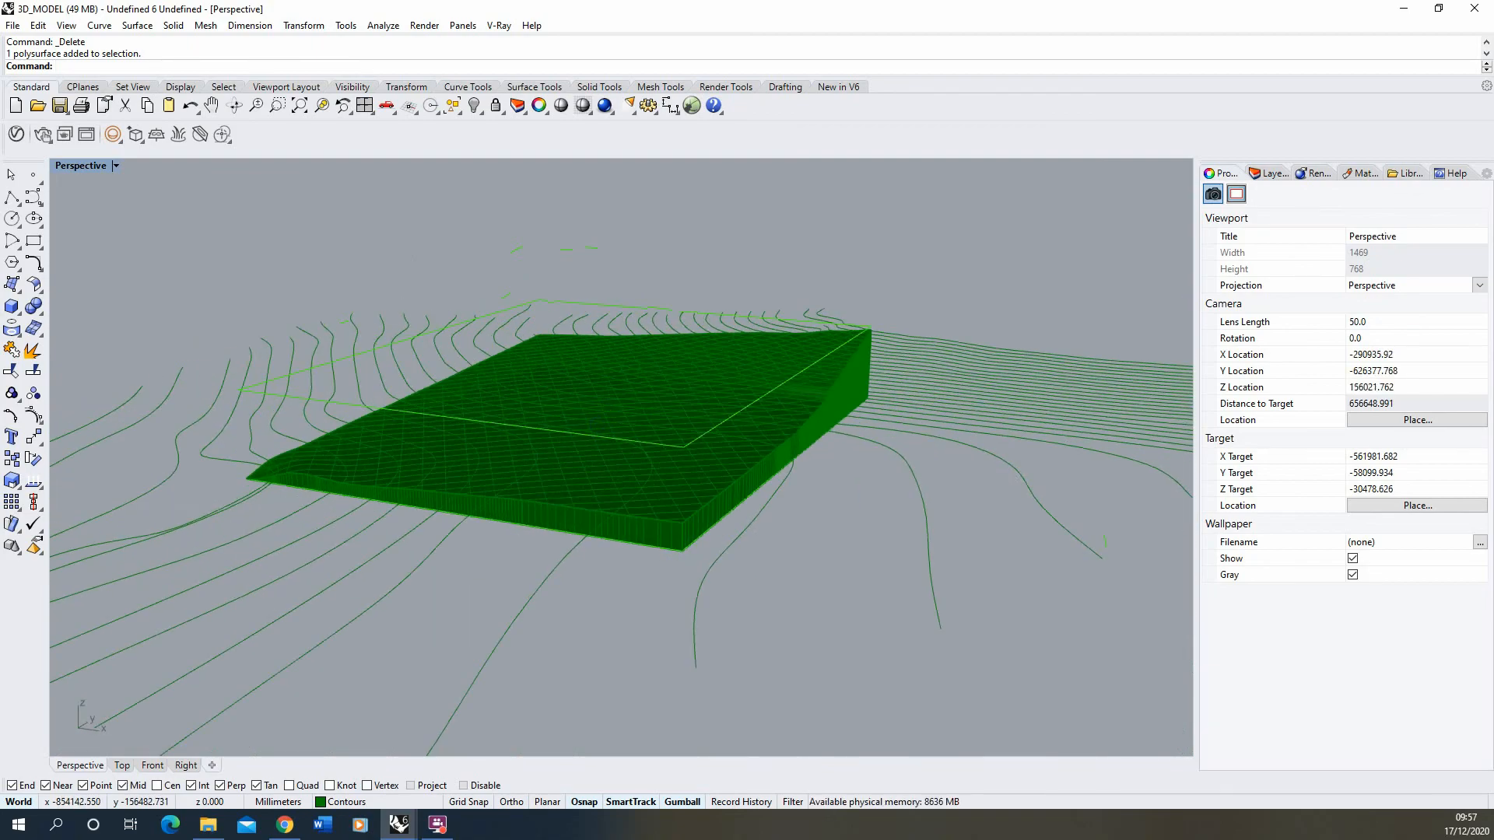